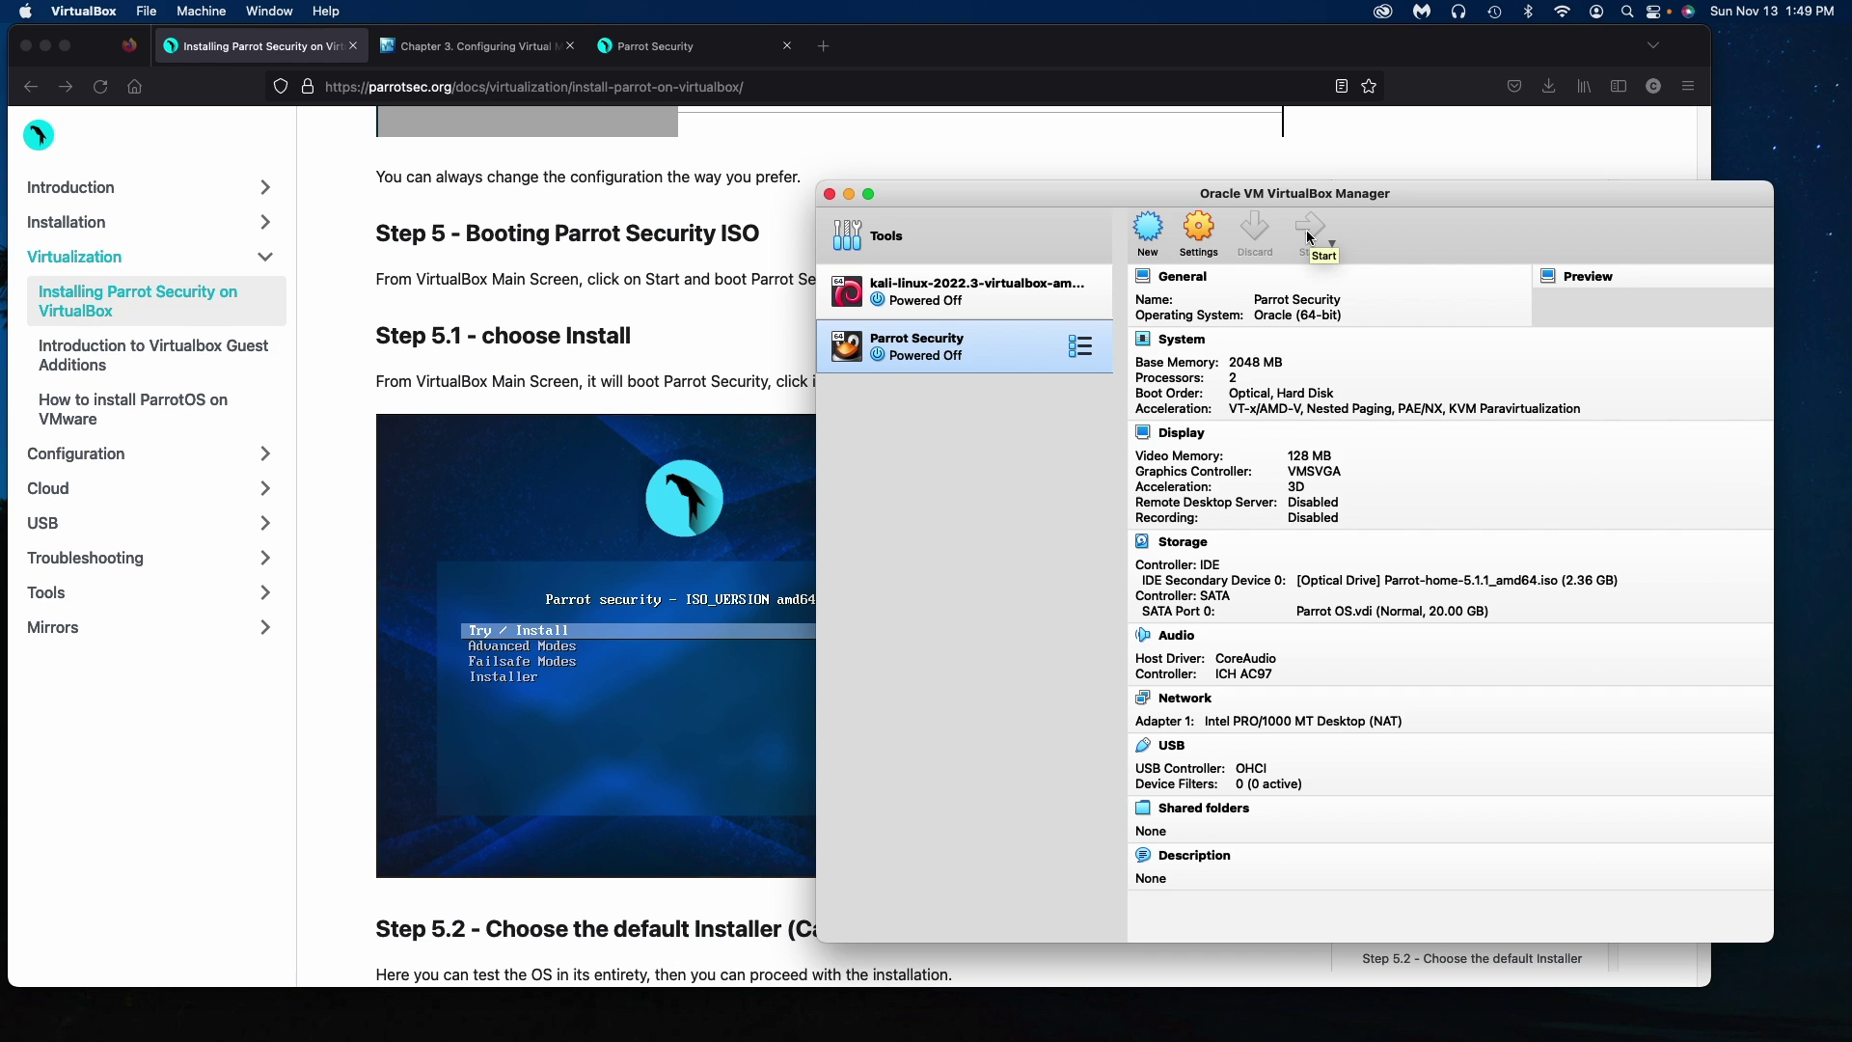
# Step: Start the Parrot Security VM in VirtualBox and expand the details of its session error
pyautogui.click(1310, 238)
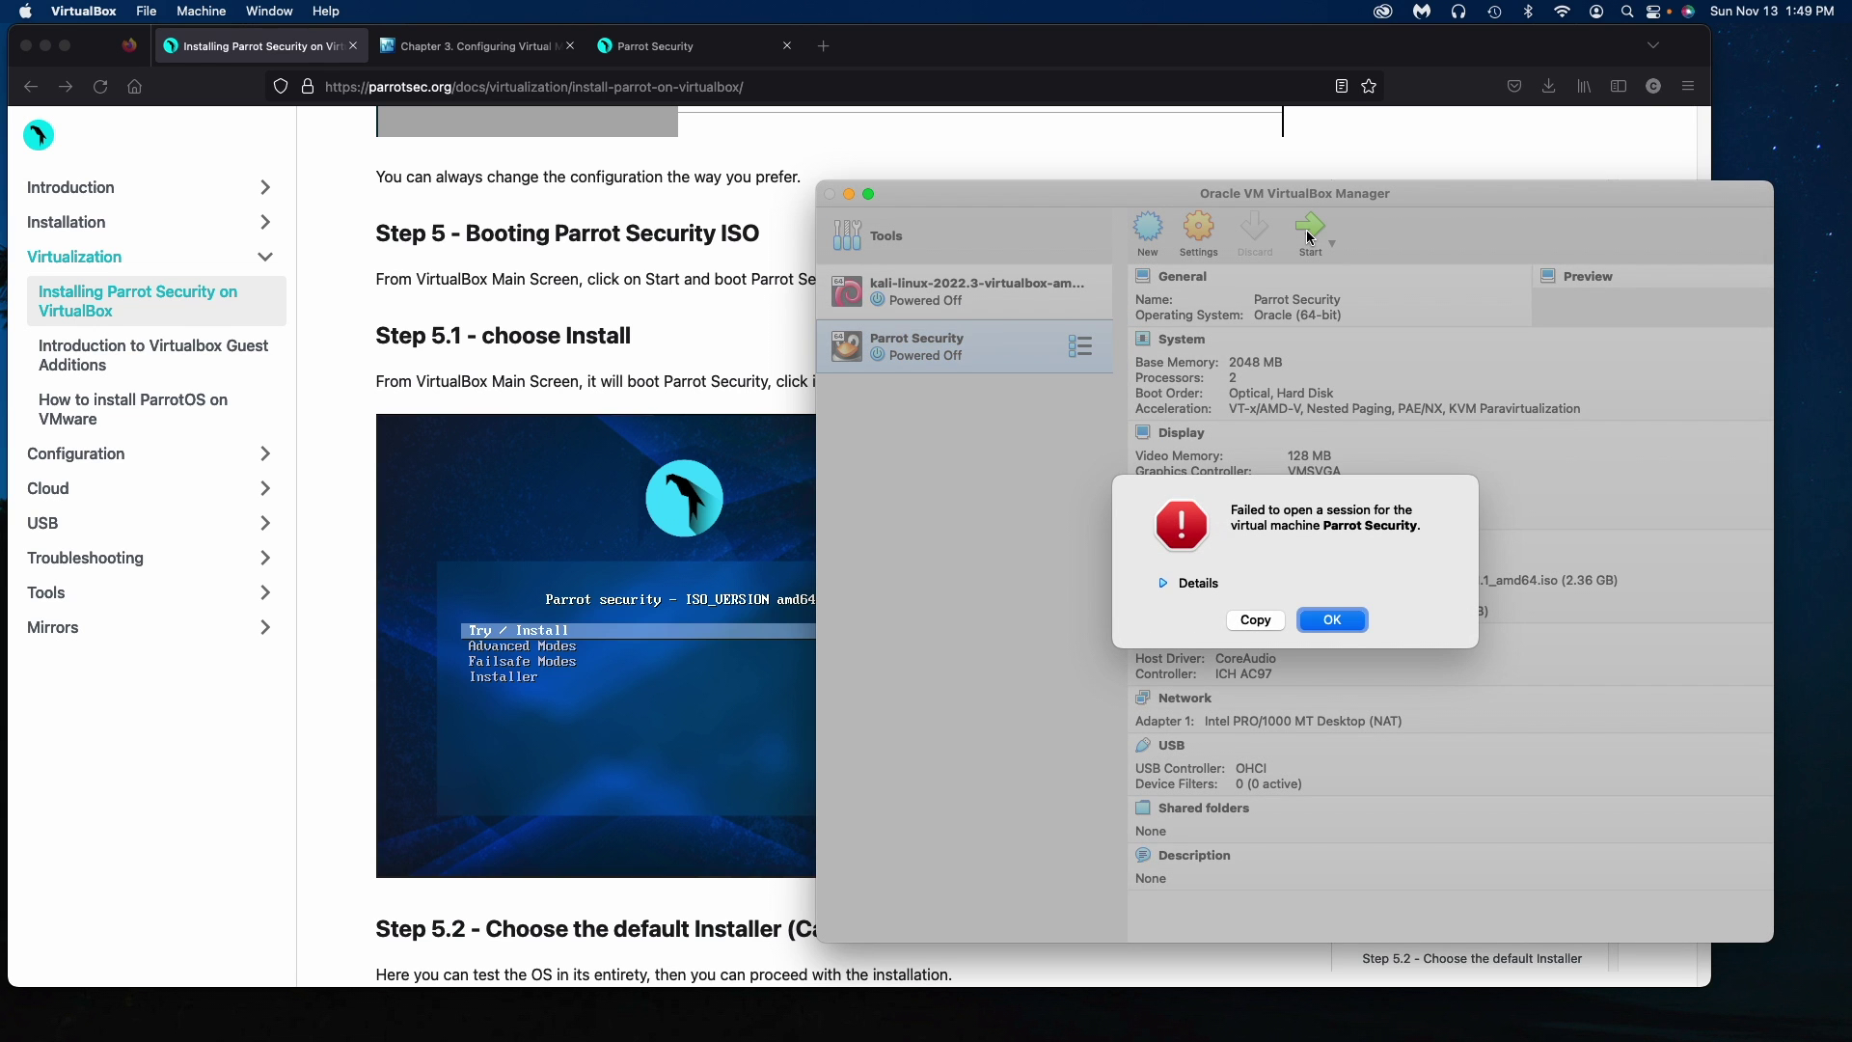
pyautogui.click(1162, 582)
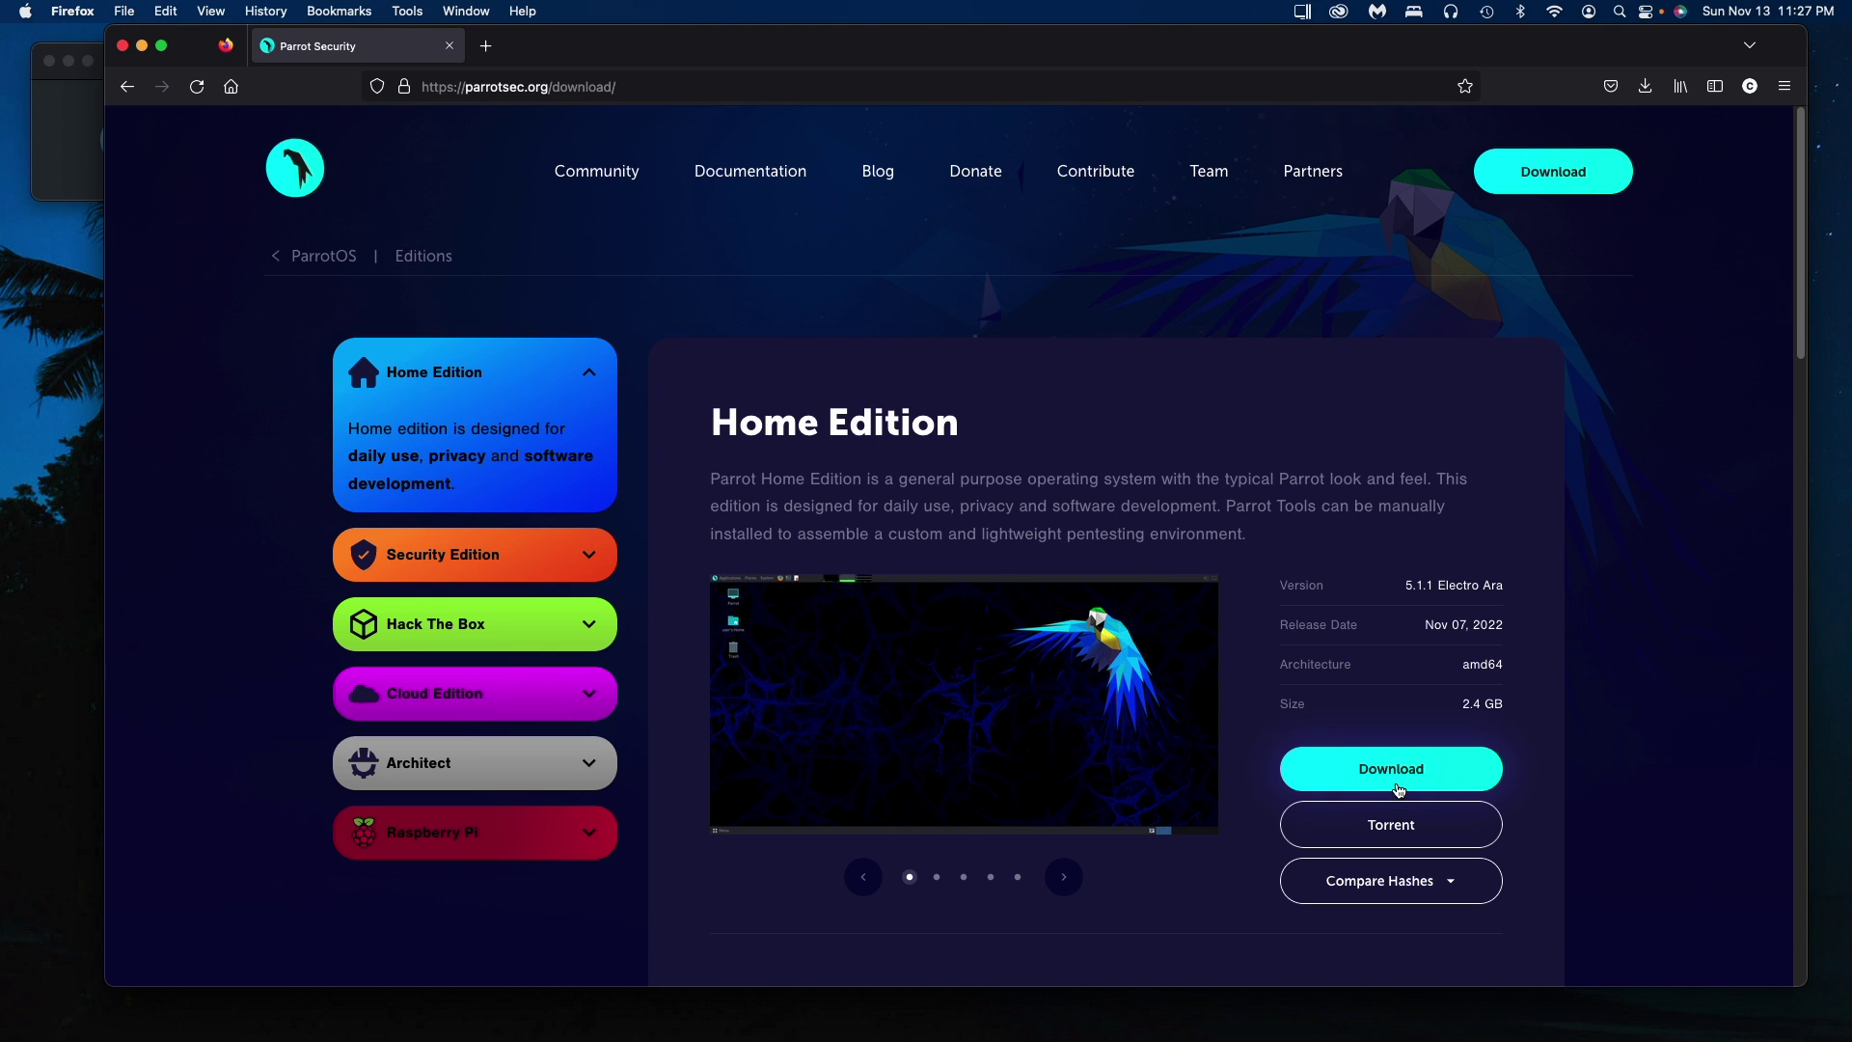
# Step: Check the downloaded Parrot ISO in Firefox's downloads list, then minimize the browser
pyautogui.click(1648, 91)
pyautogui.click(1592, 67)
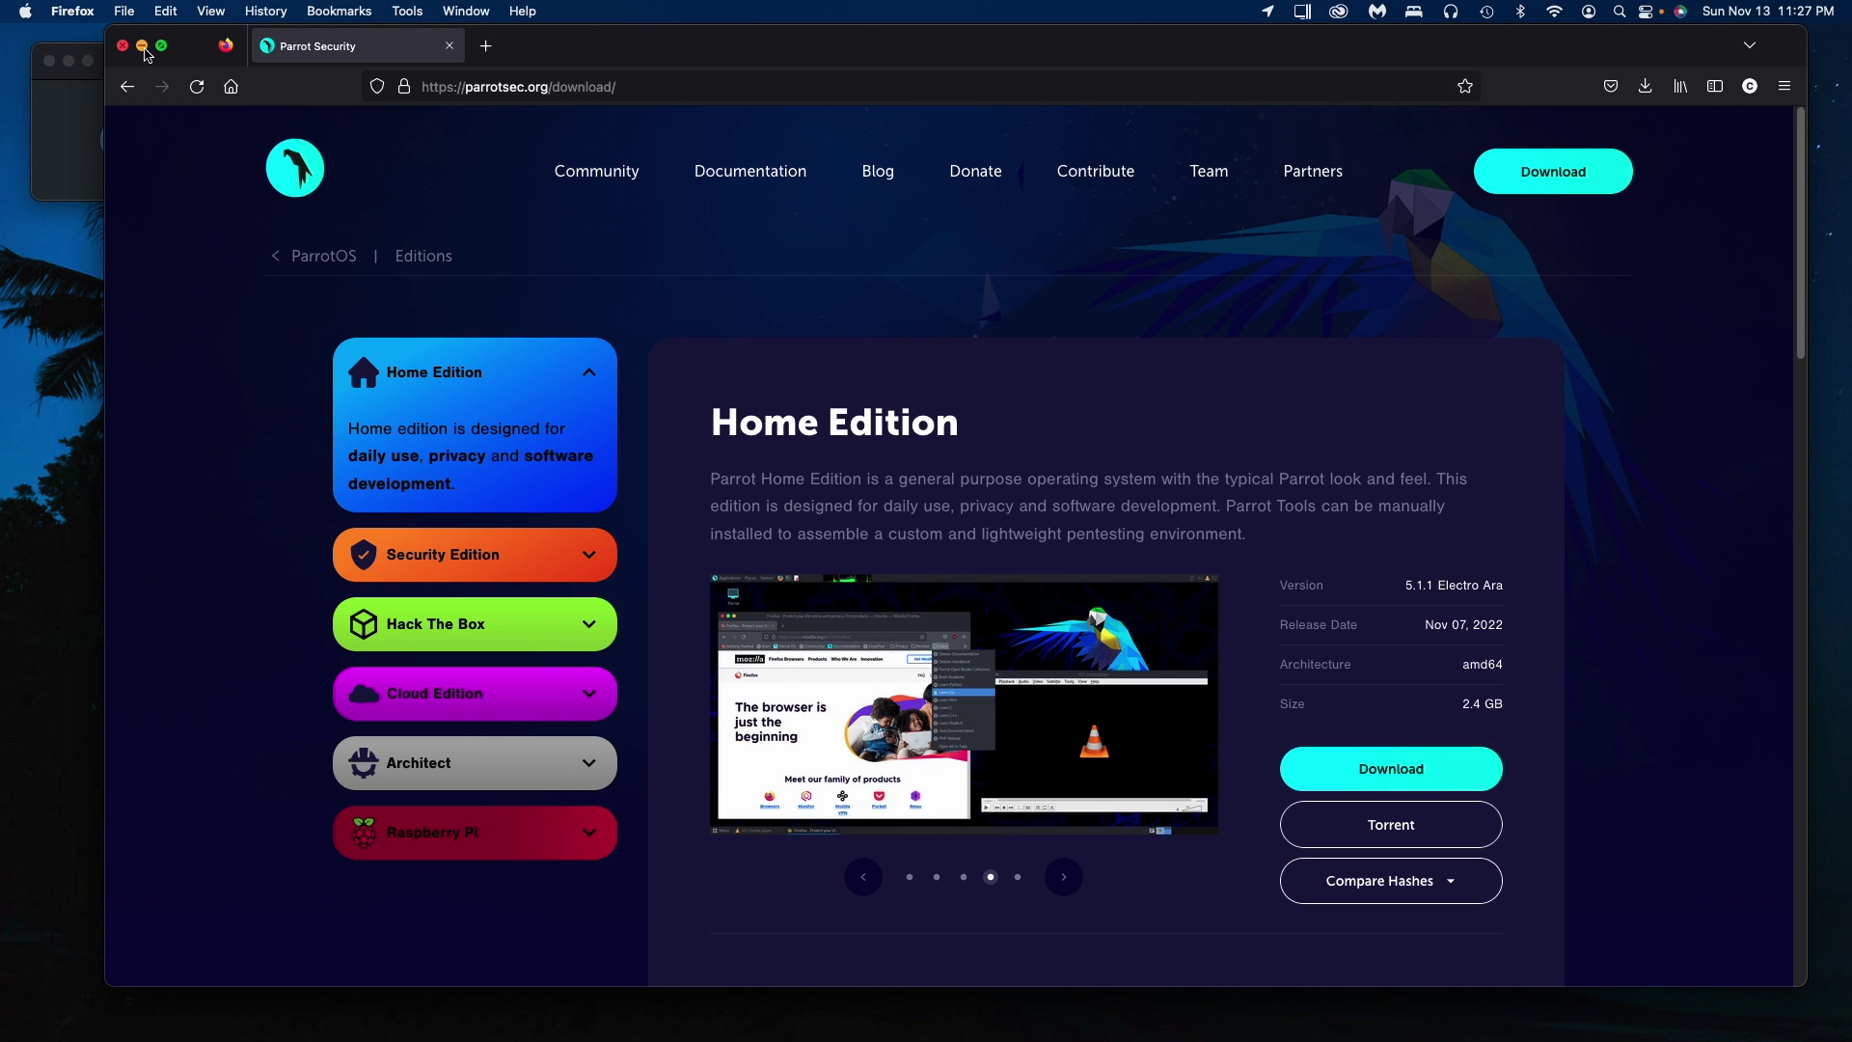
pyautogui.click(142, 48)
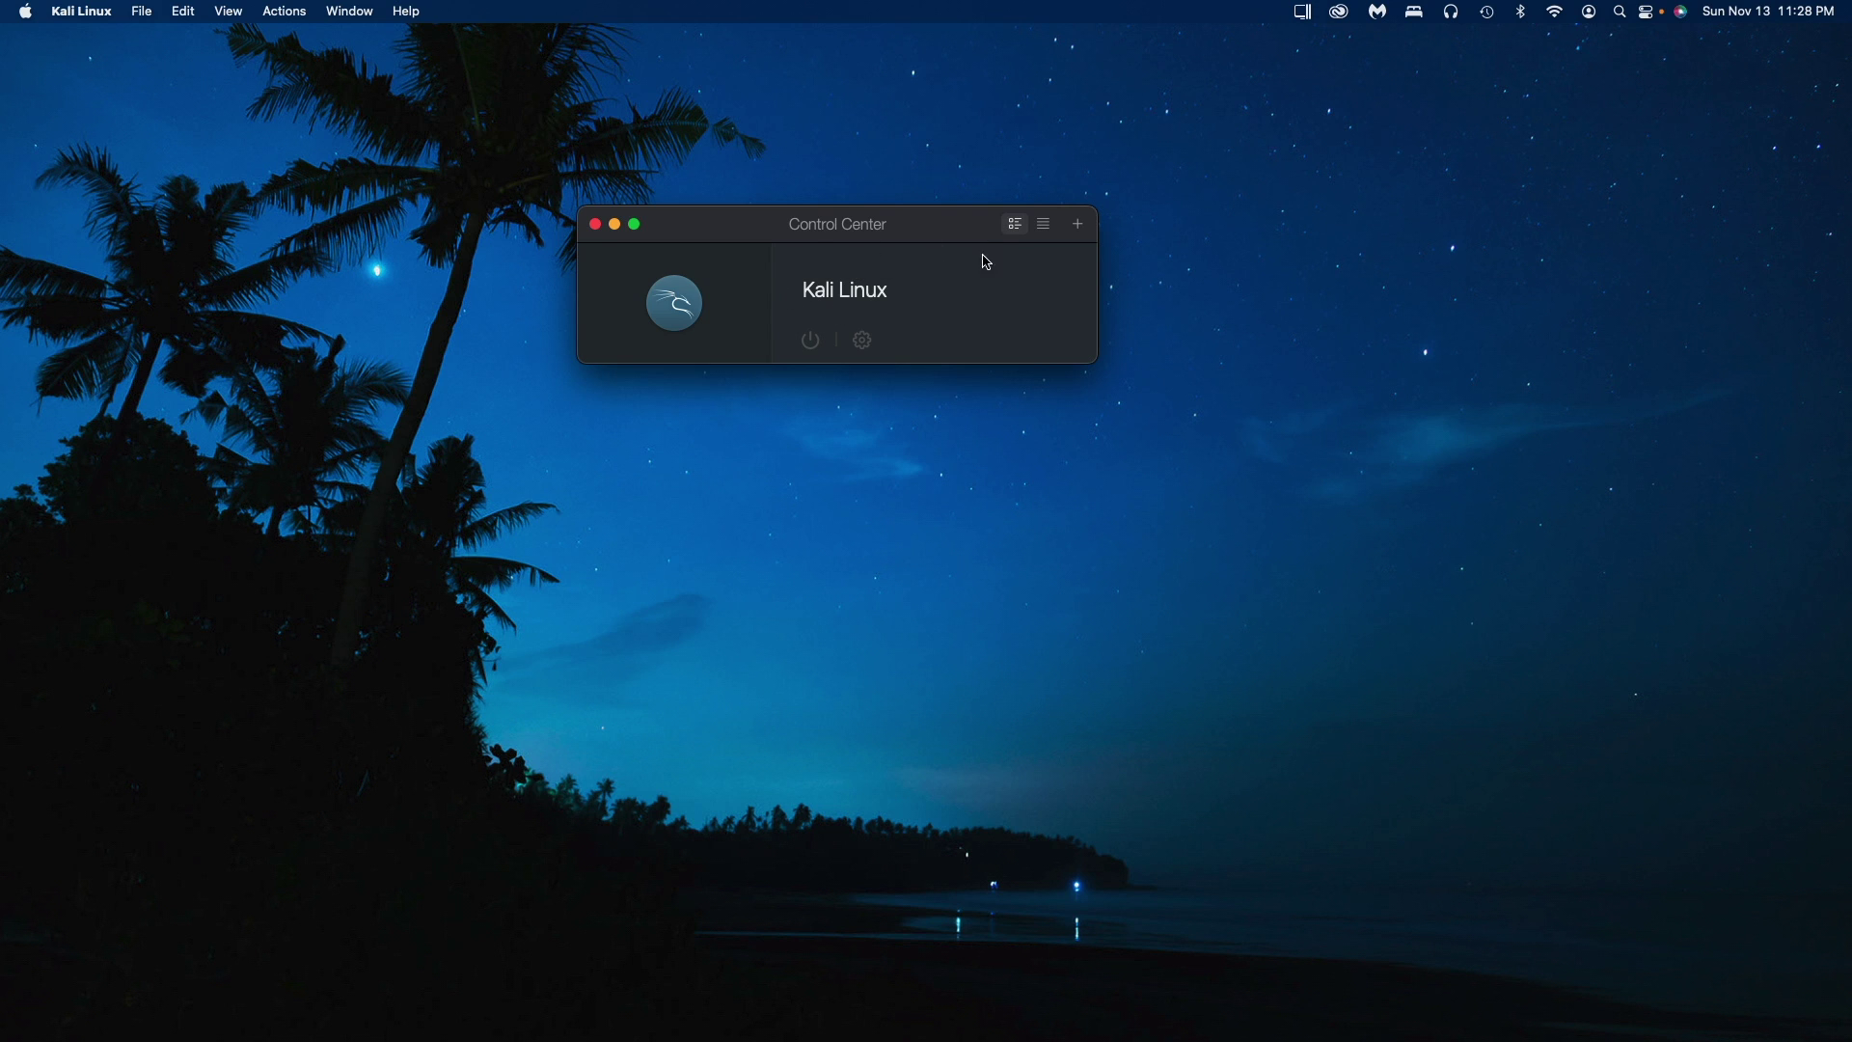
# Step: Begin a new virtual machine, browse the free systems, and choose installing from a DVD or image file
pyautogui.click(1080, 224)
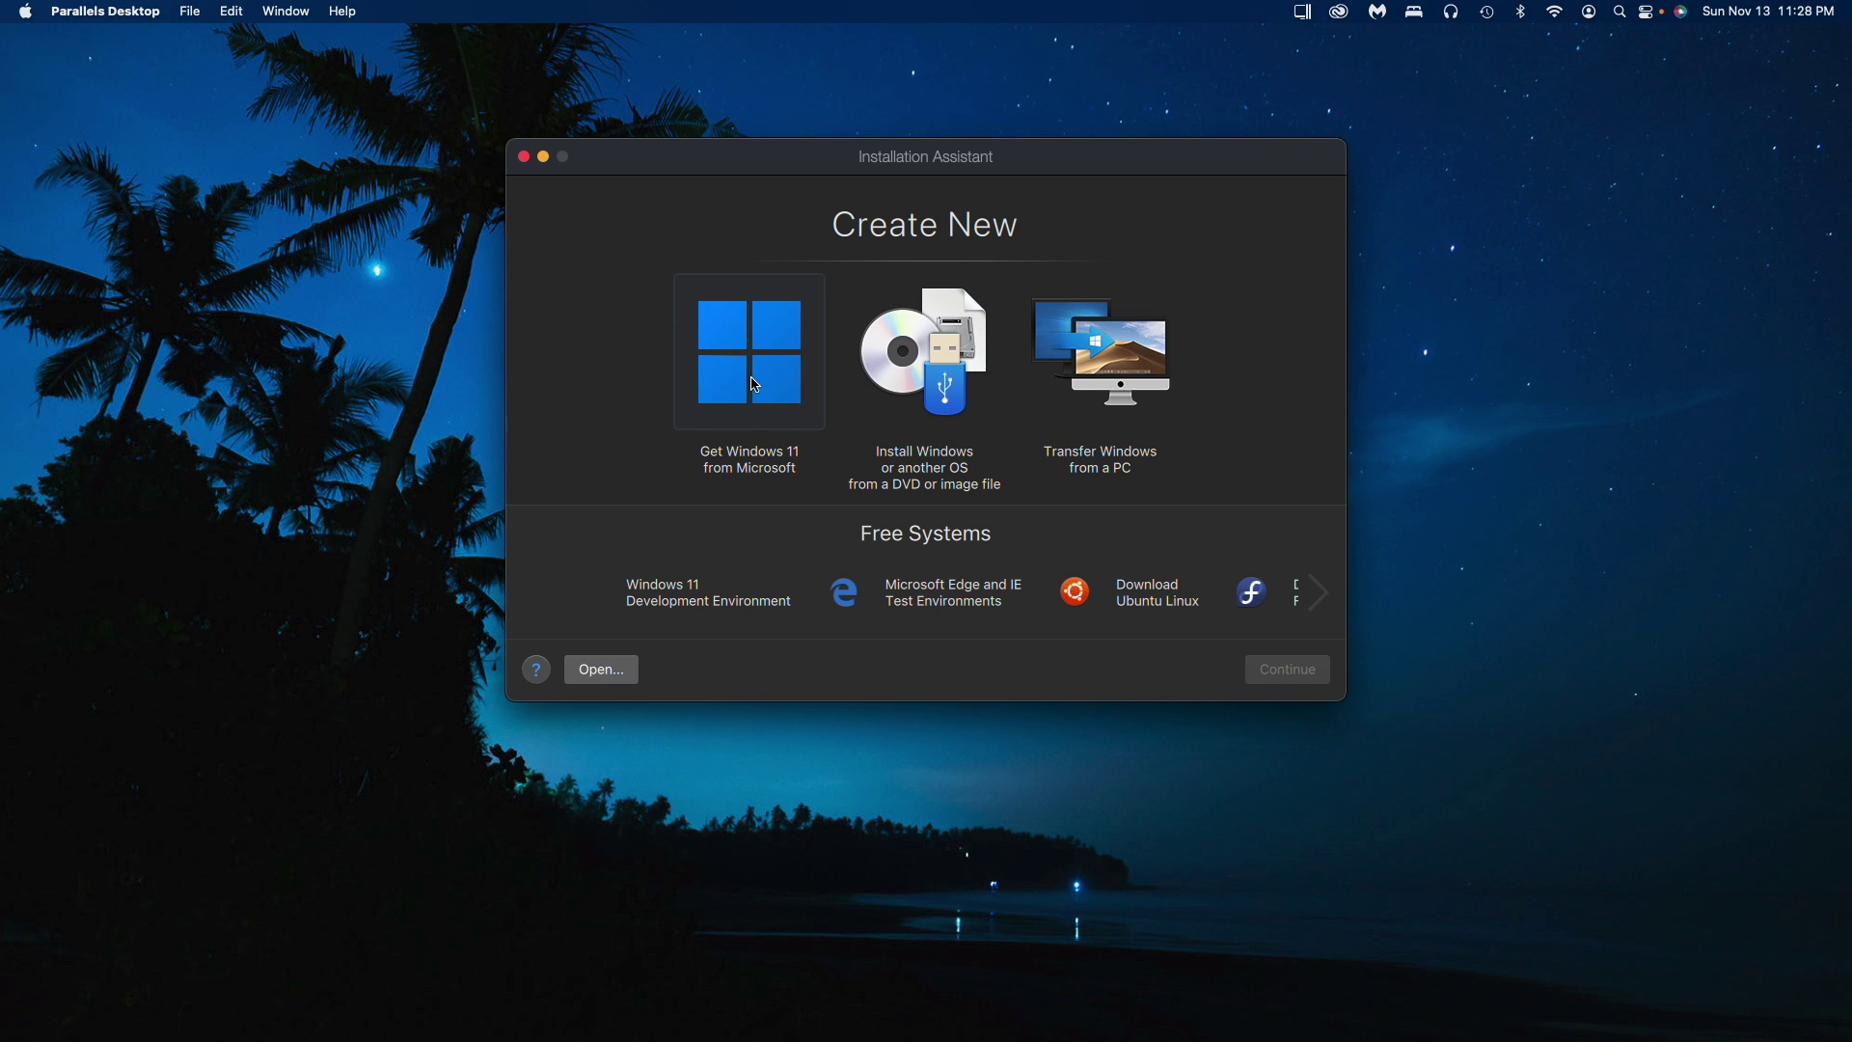
pyautogui.click(1321, 595)
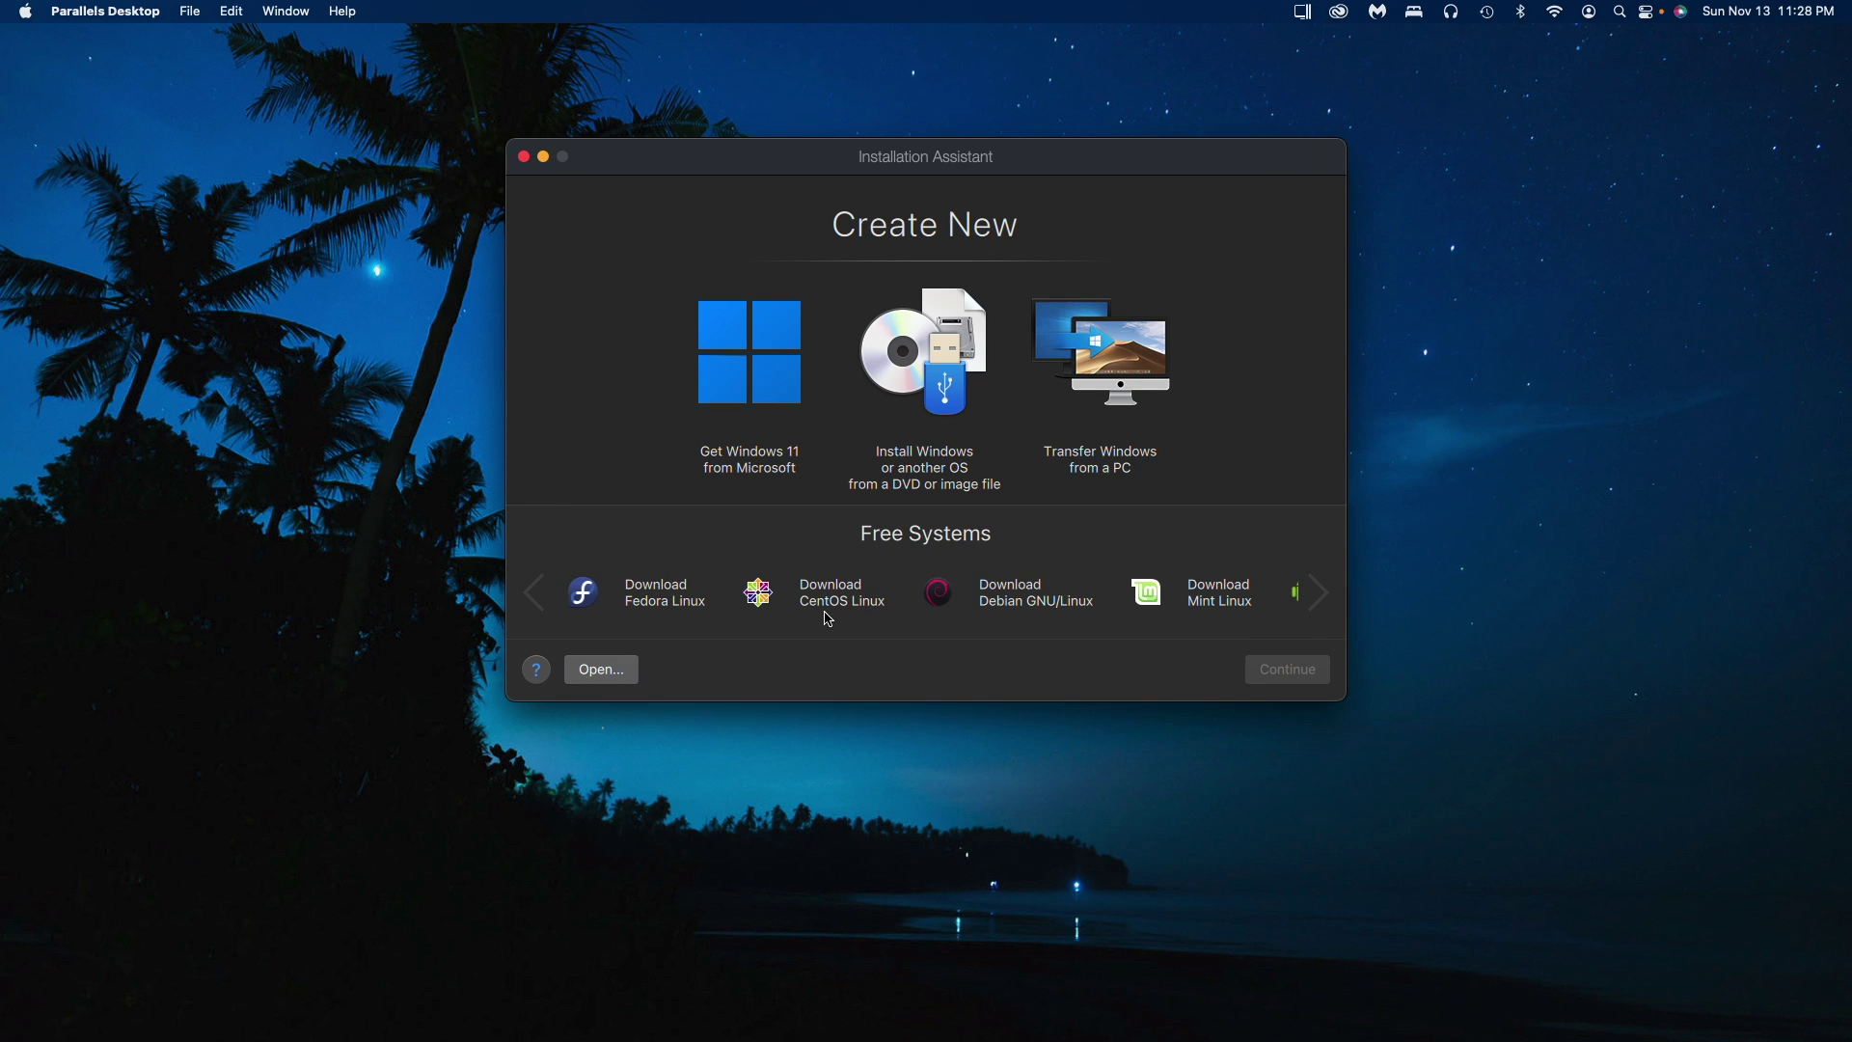
pyautogui.click(1321, 596)
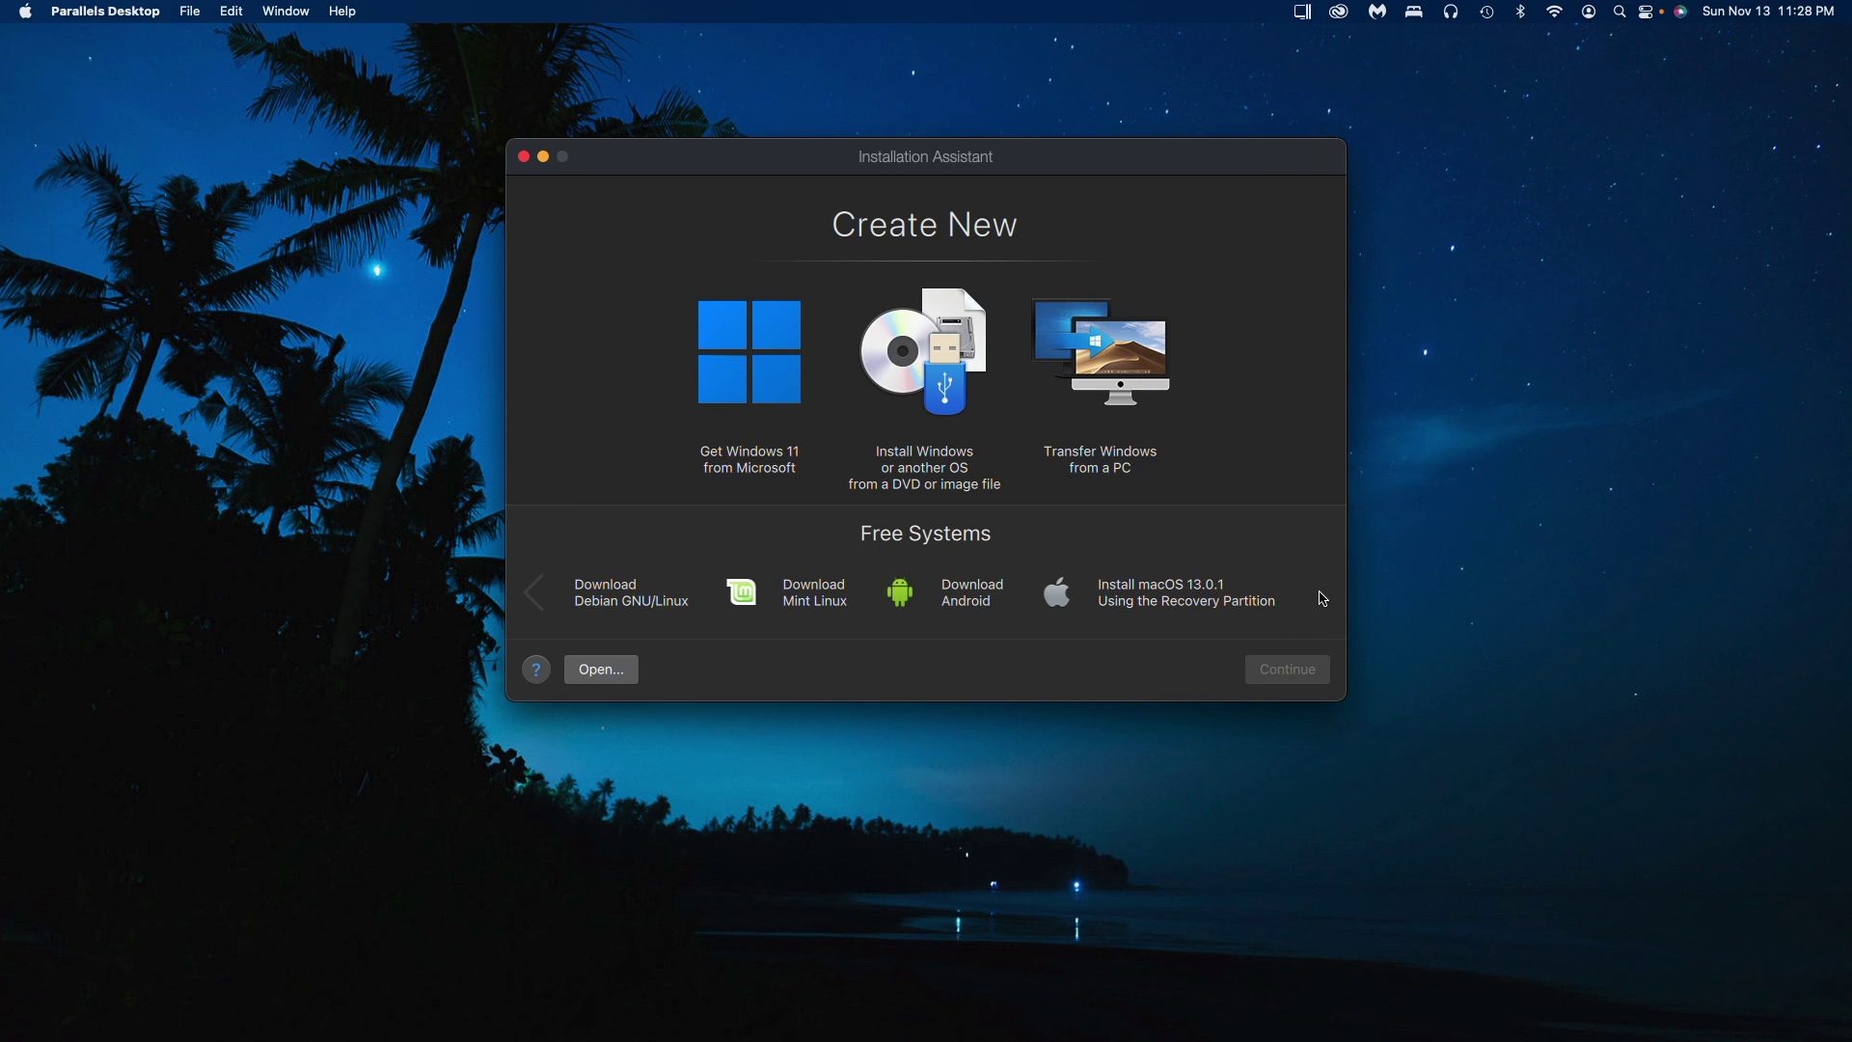
pyautogui.click(913, 409)
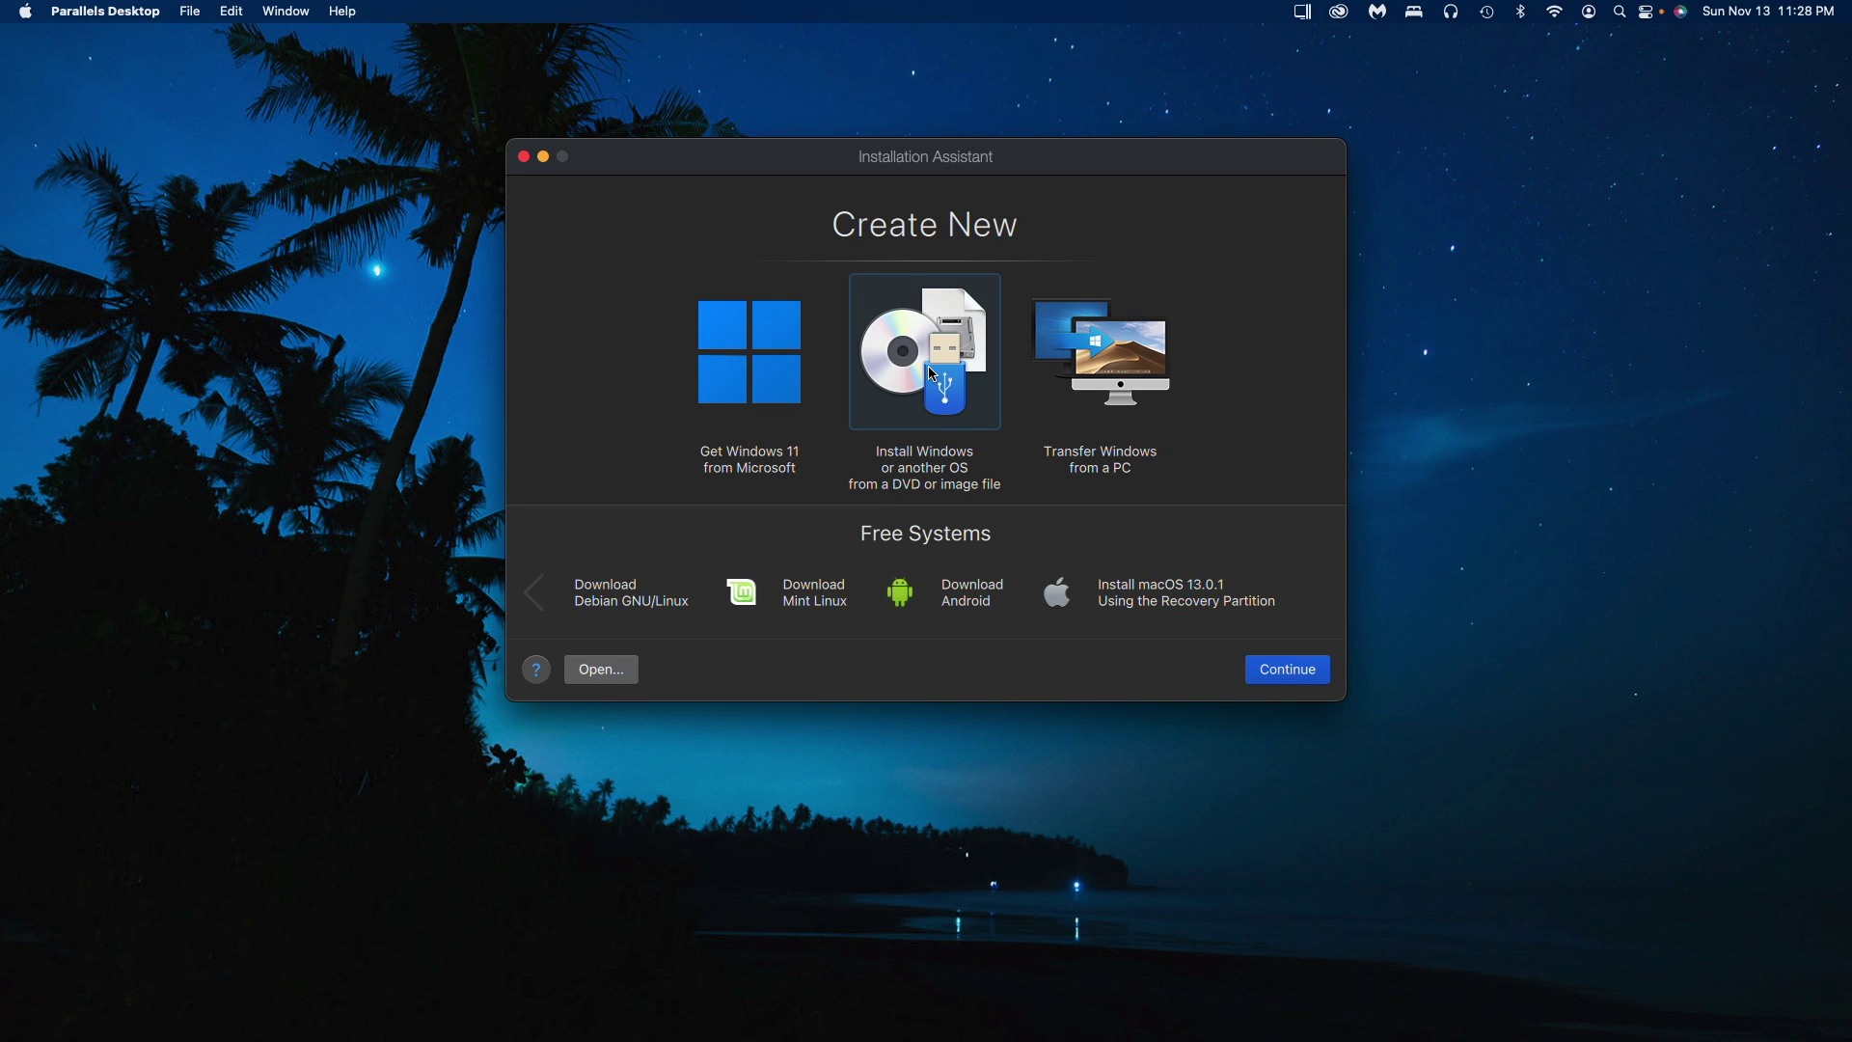
# Step: Manually select Parrot-home-5.1.1_amd64.iso as the installation image, detected as Debian GNU/Linux
pyautogui.click(1290, 669)
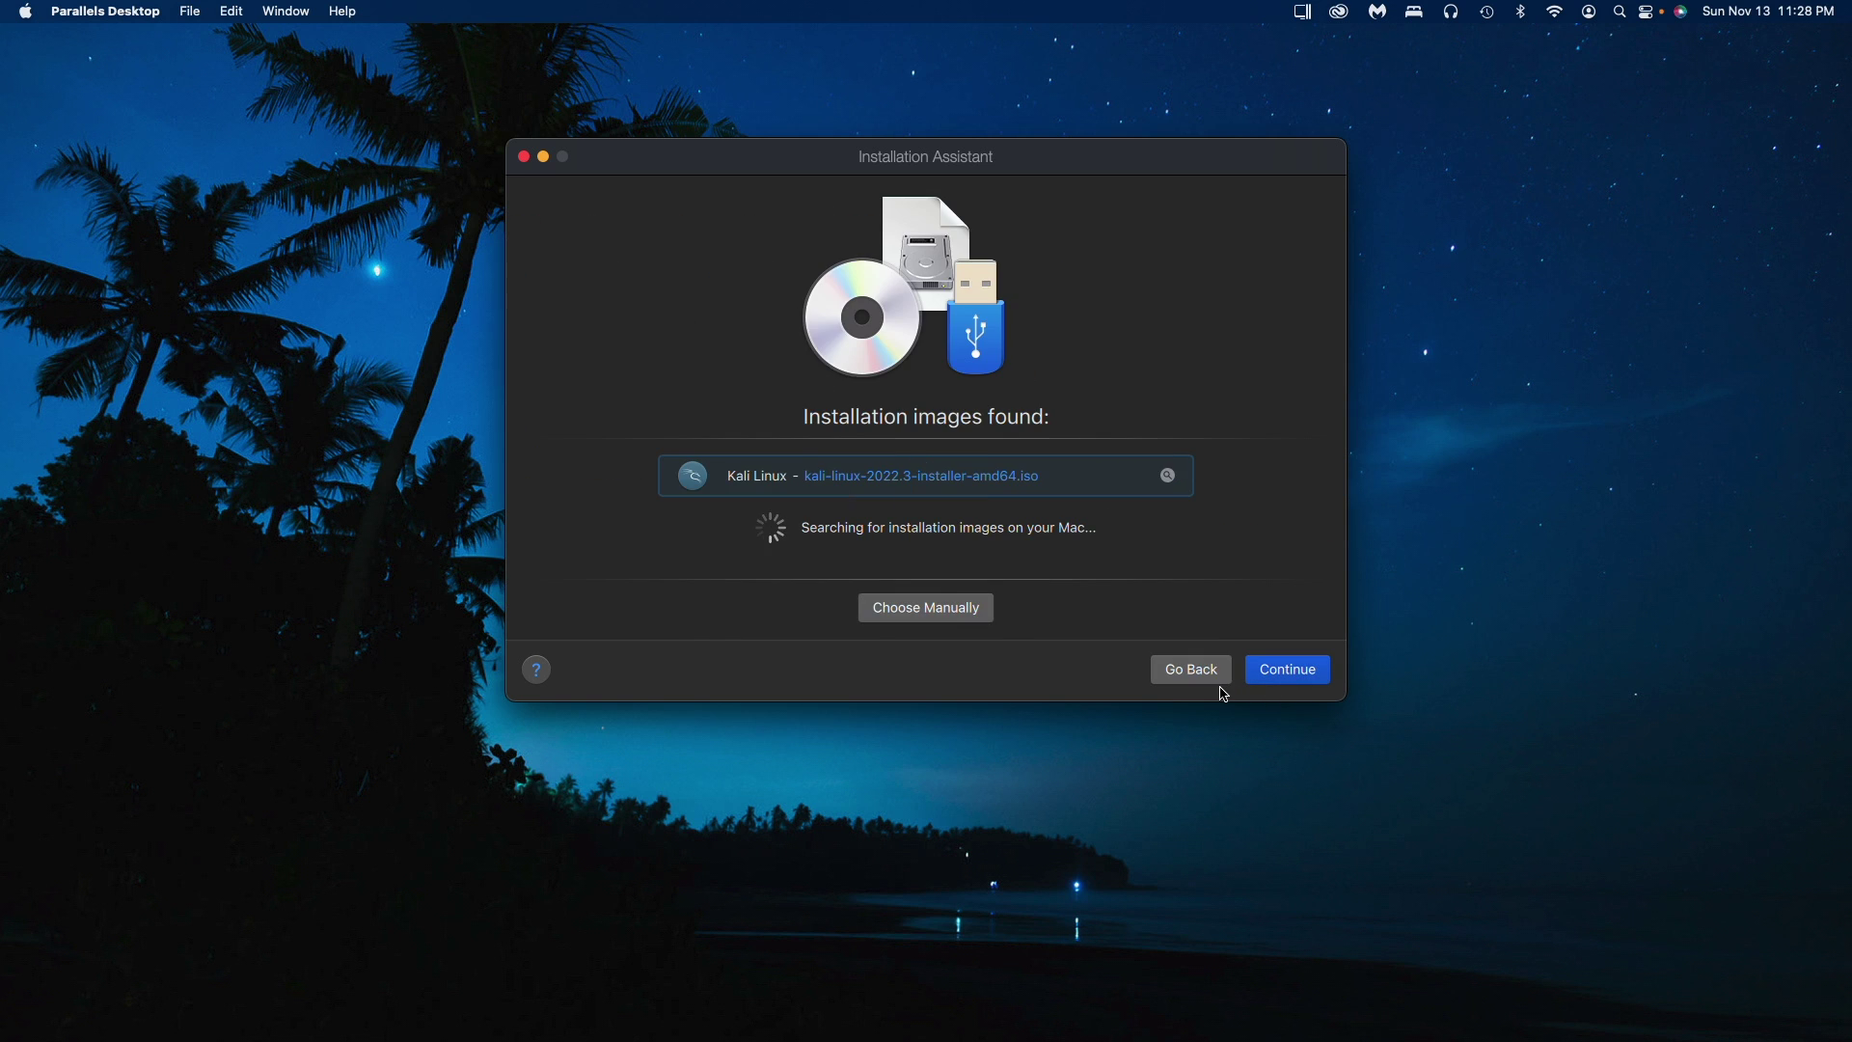
pyautogui.click(927, 608)
pyautogui.click(788, 276)
pyautogui.click(1243, 576)
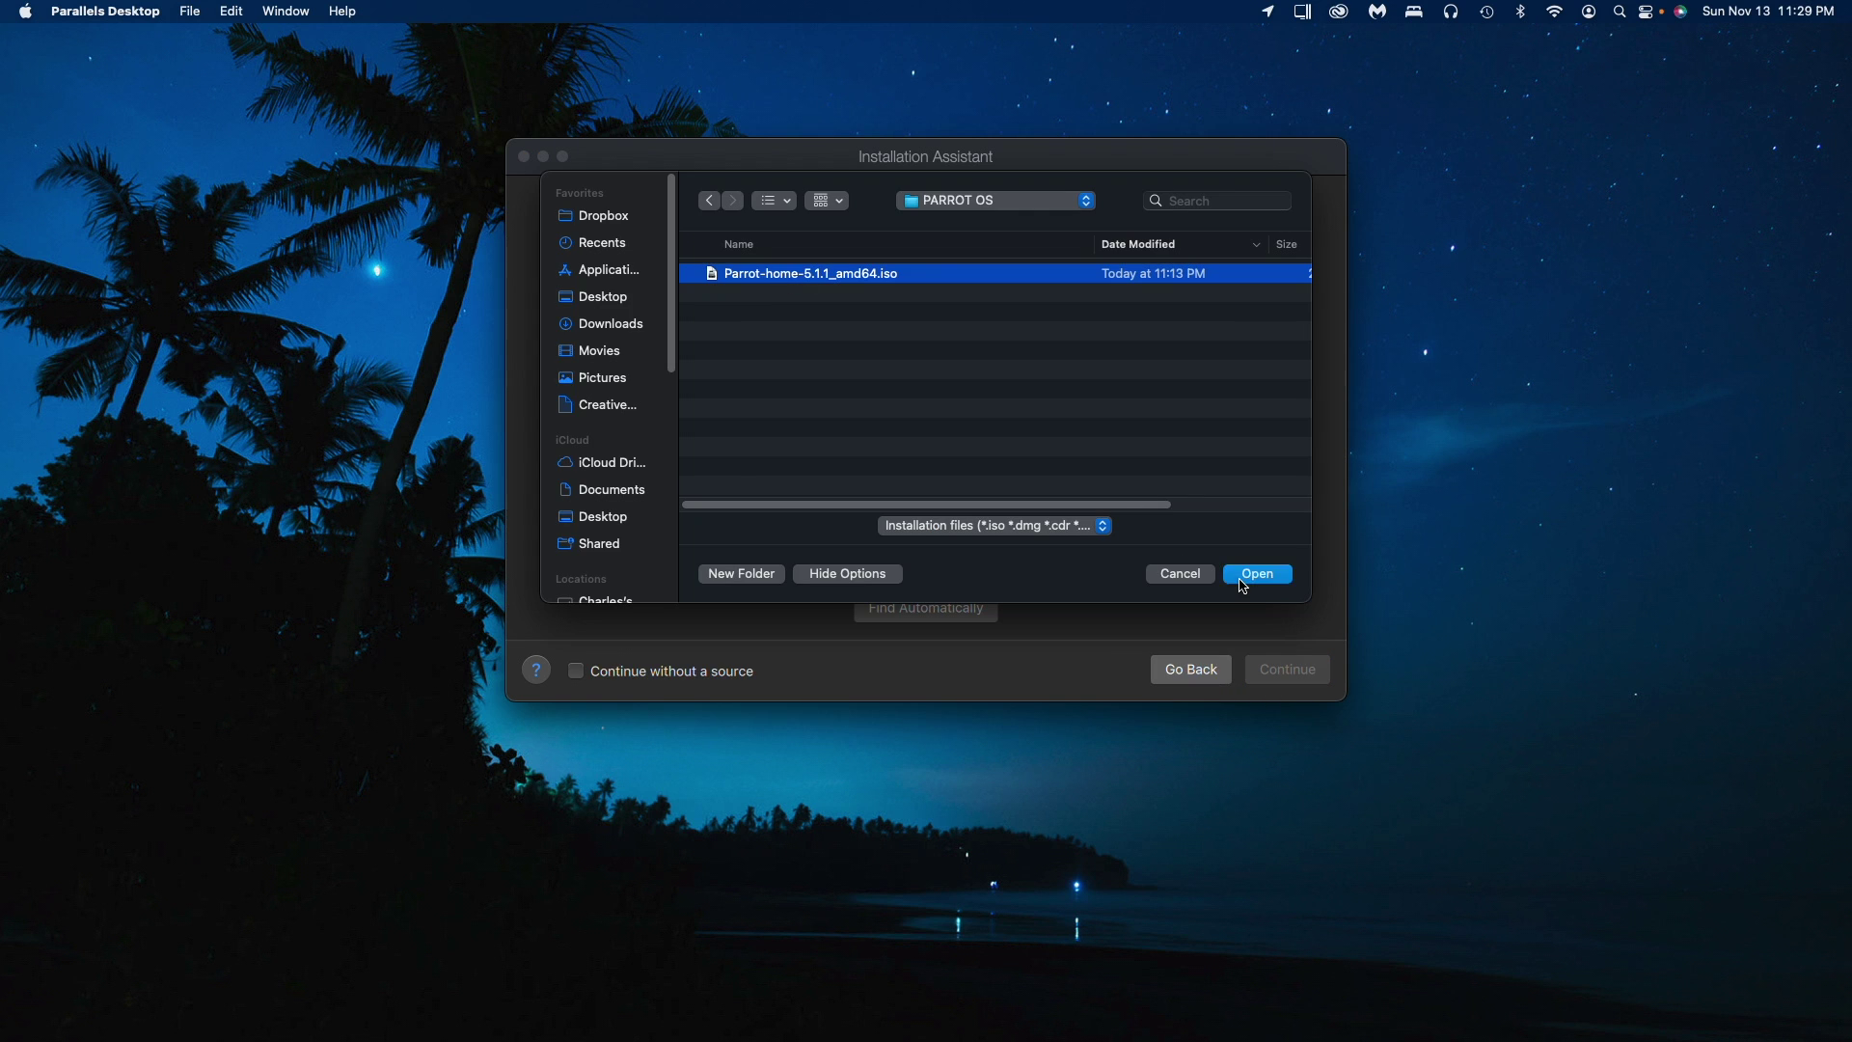
pyautogui.click(1290, 670)
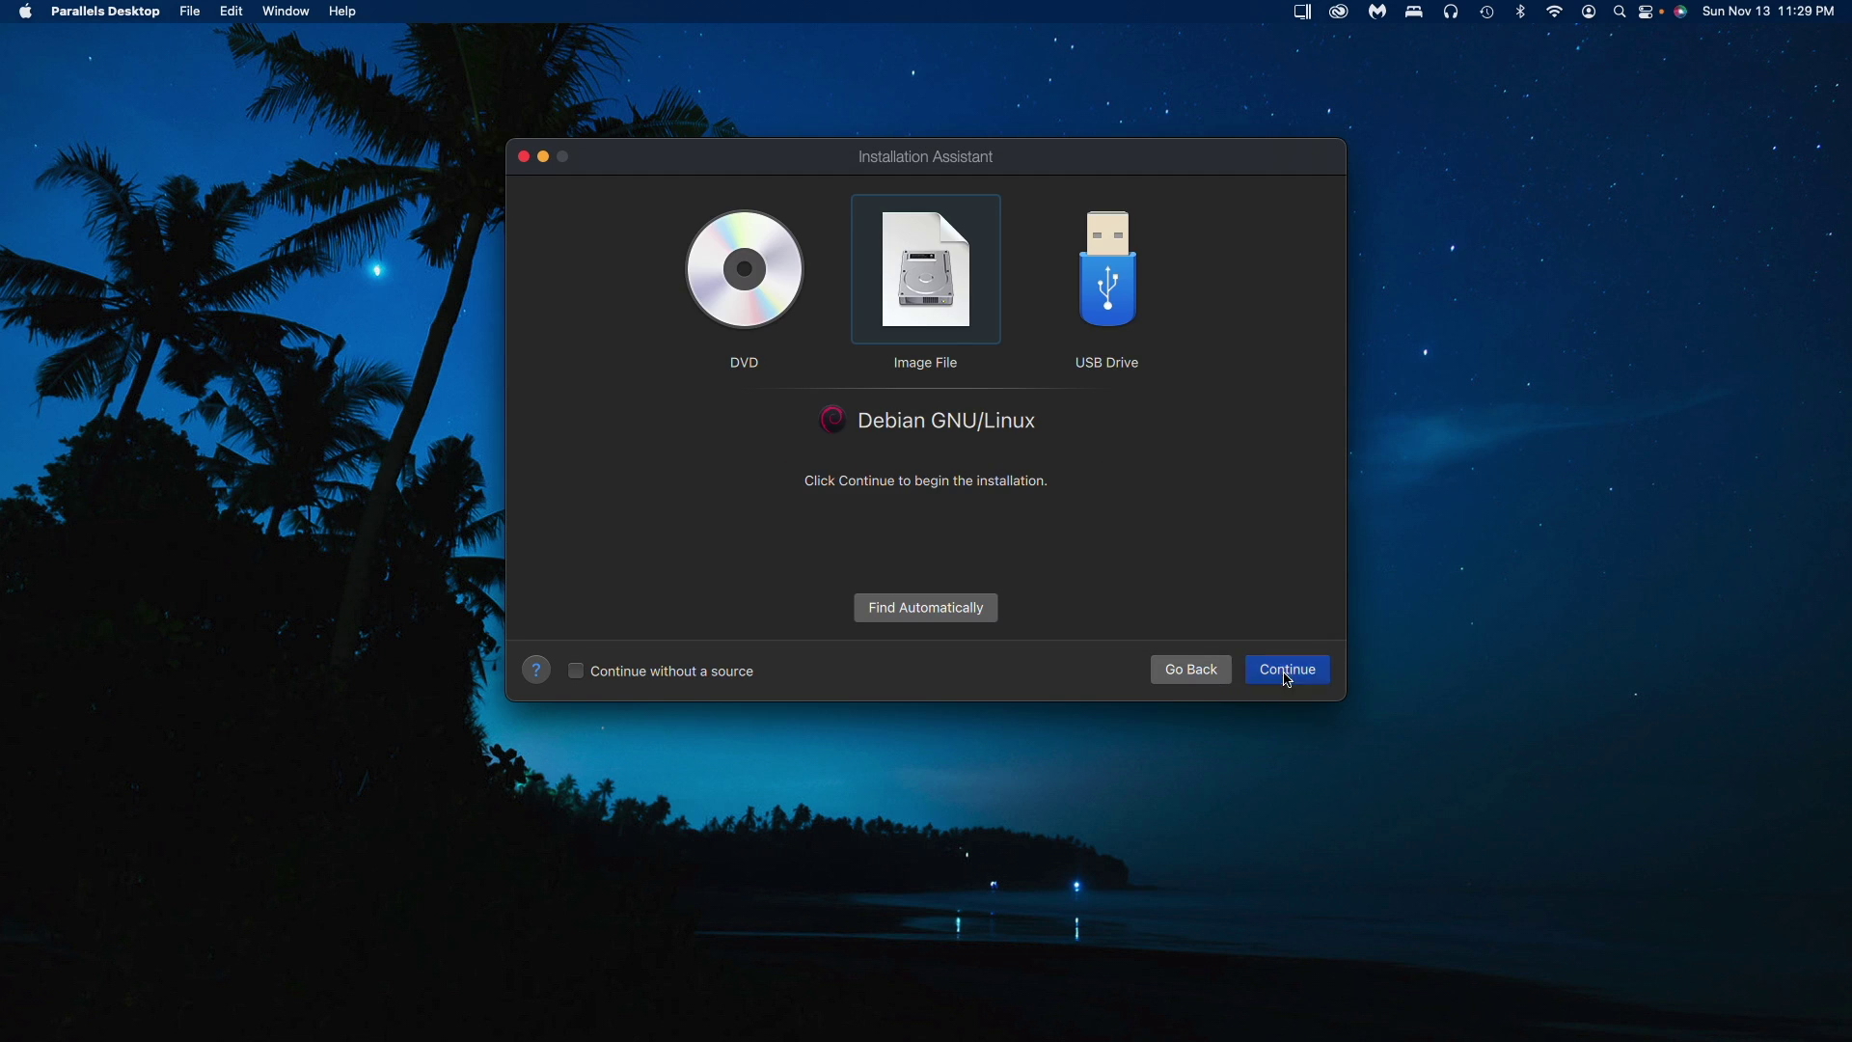
# Step: Name the machine 'Parrot OS', enable customizing settings before installation, and create it
pyautogui.moveTo(935, 367); pyautogui.dragTo(784, 362)
pyautogui.write('Parrot OS')
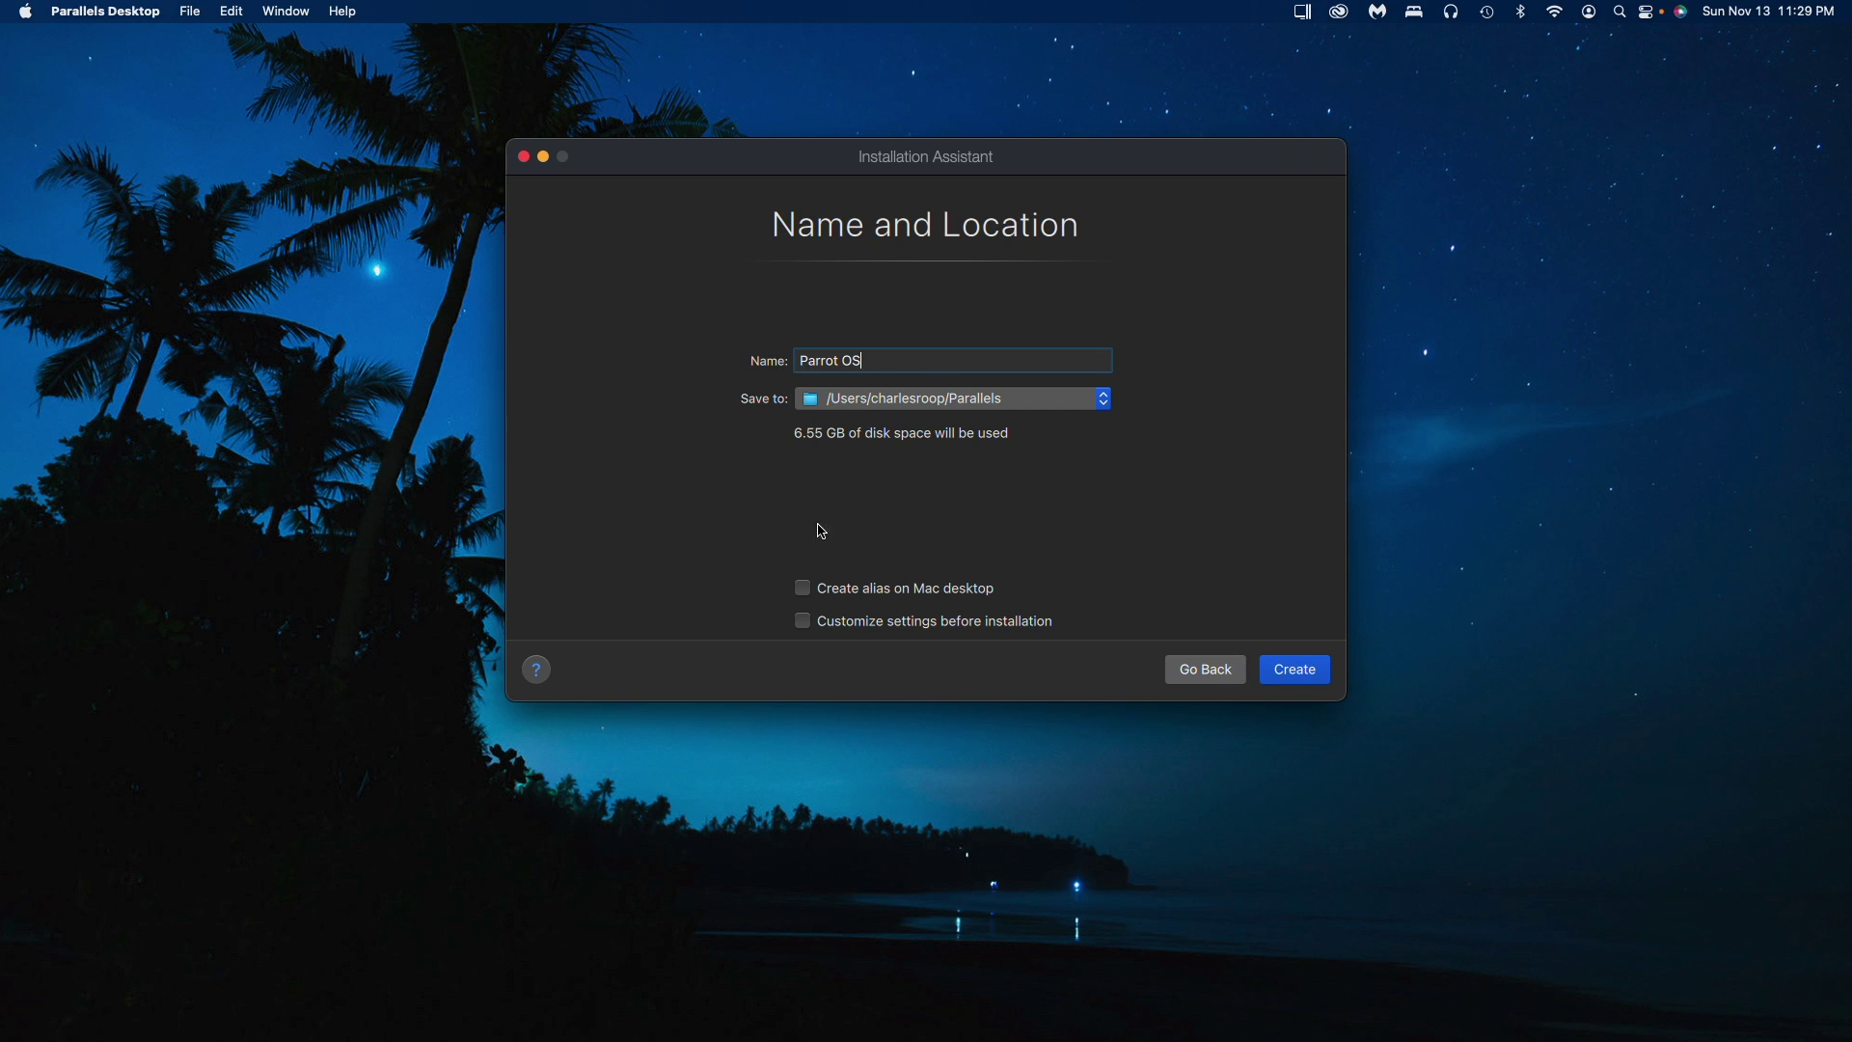
pyautogui.click(809, 623)
pyautogui.click(1313, 685)
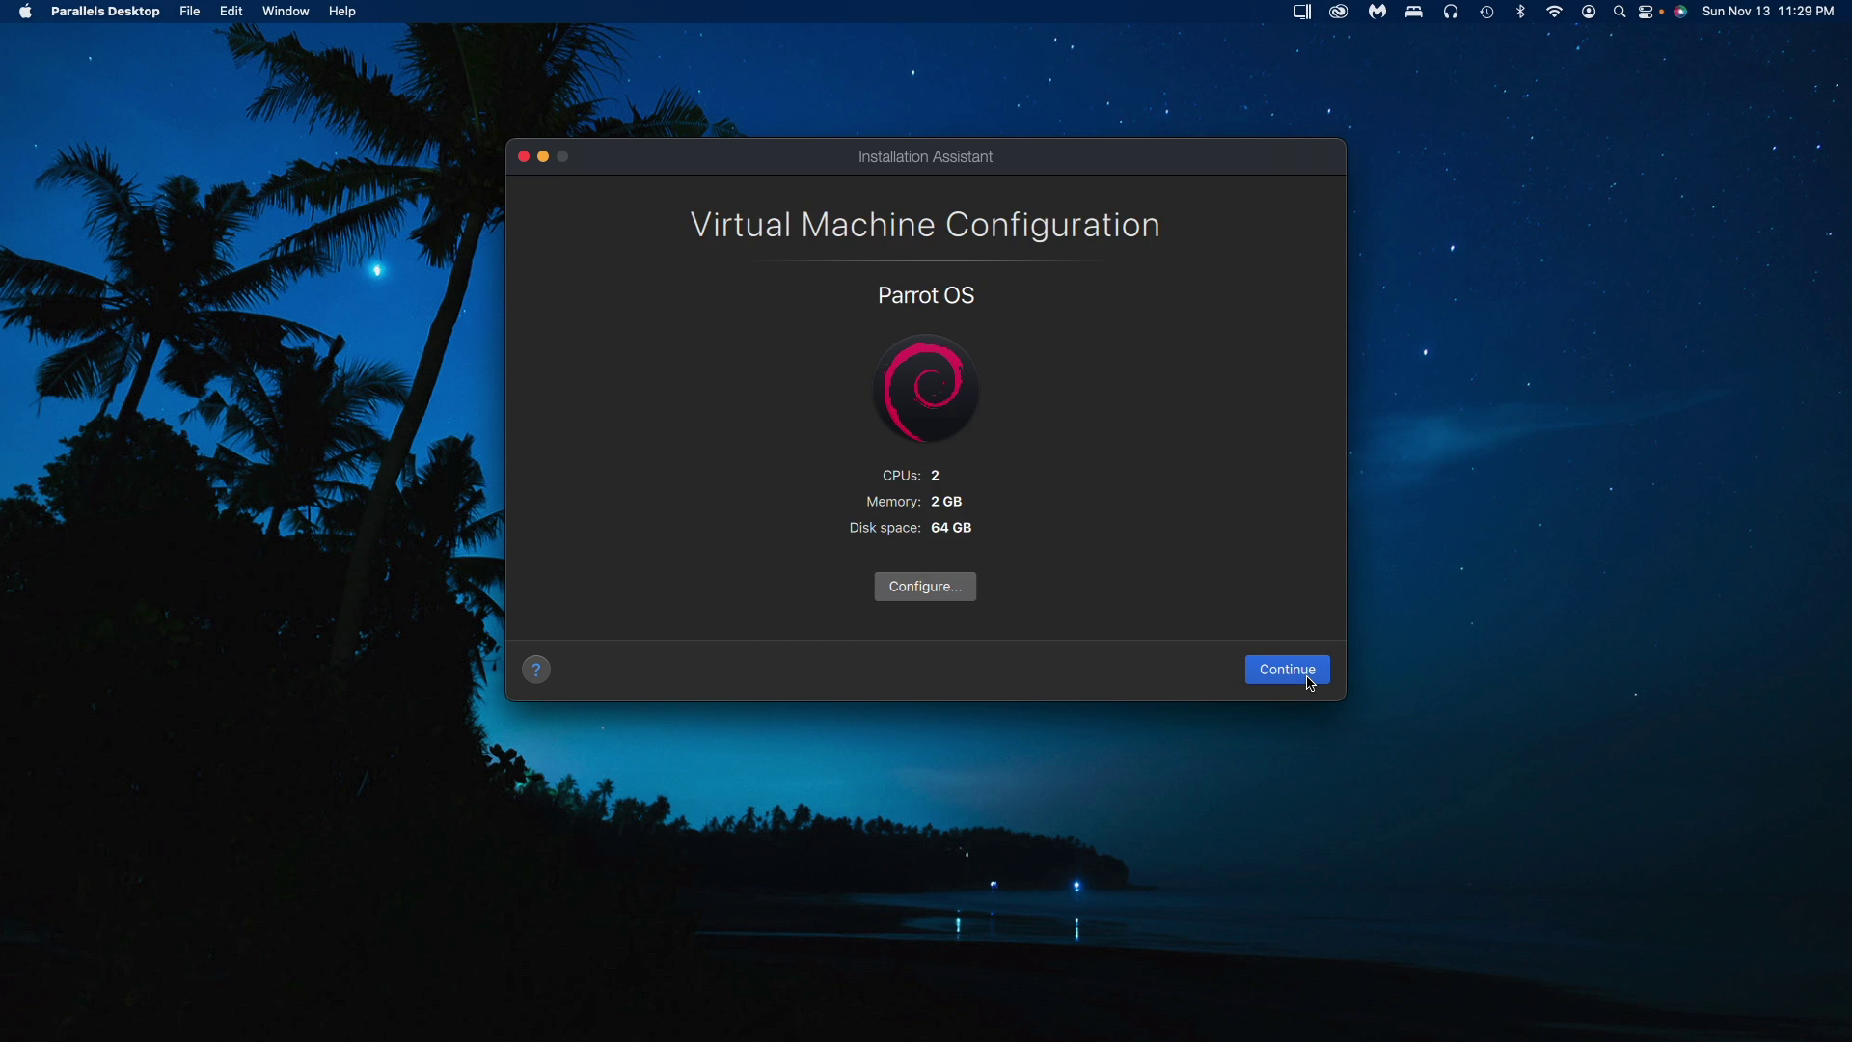
# Step: Raise the VM's memory to 4096 MB in the hardware settings
pyautogui.click(768, 261)
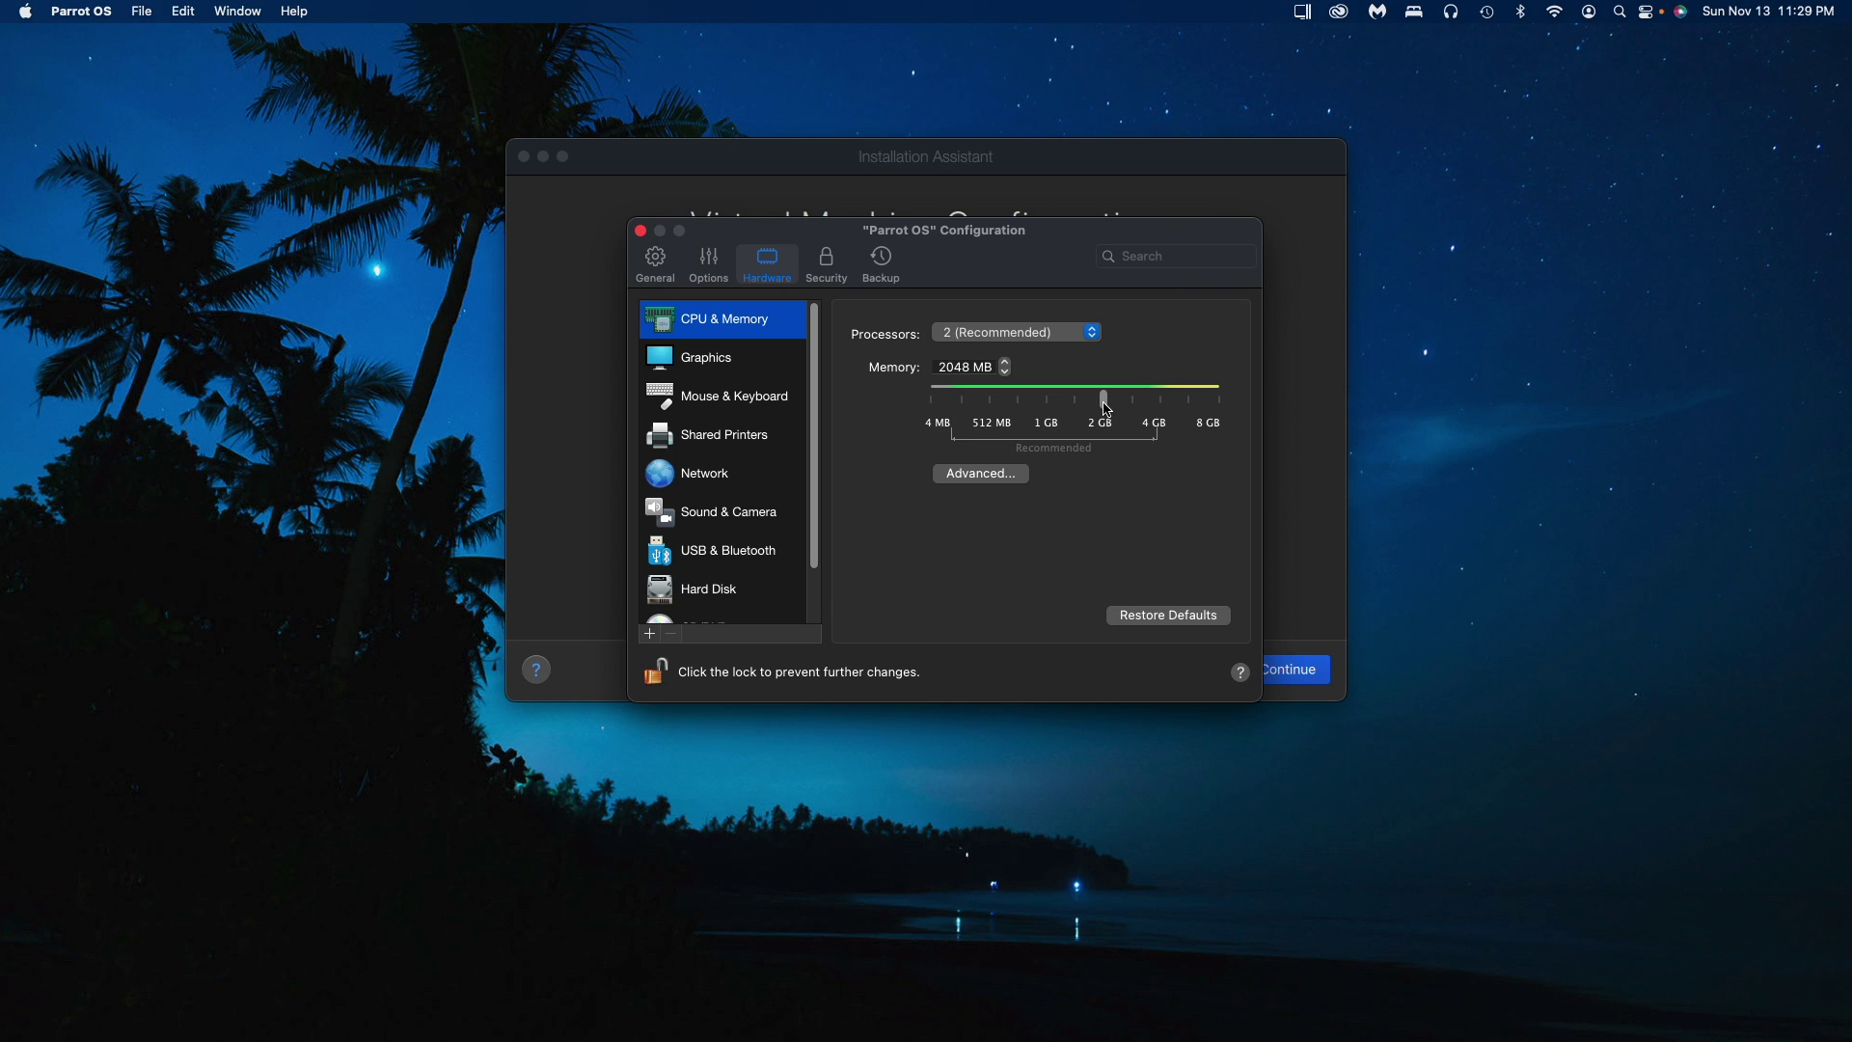
pyautogui.moveTo(1107, 409); pyautogui.dragTo(1161, 412)
pyautogui.click(984, 474)
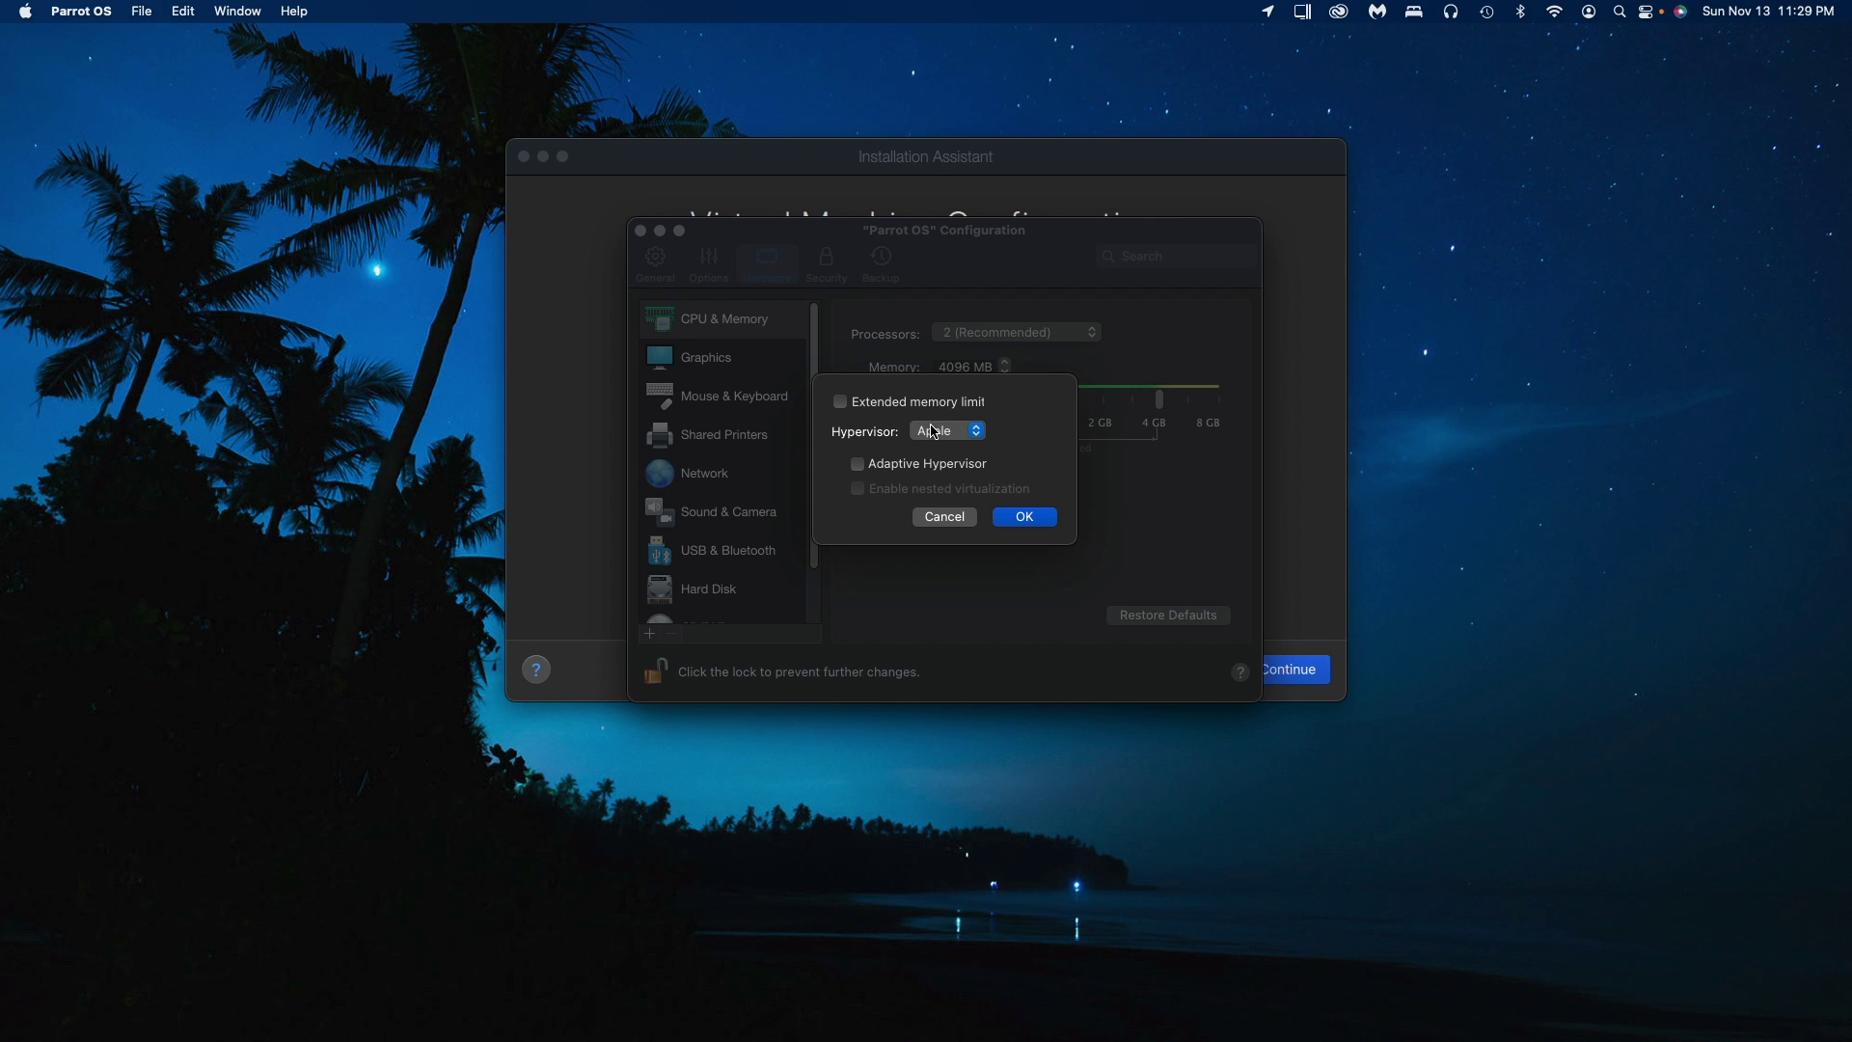
pyautogui.click(1036, 516)
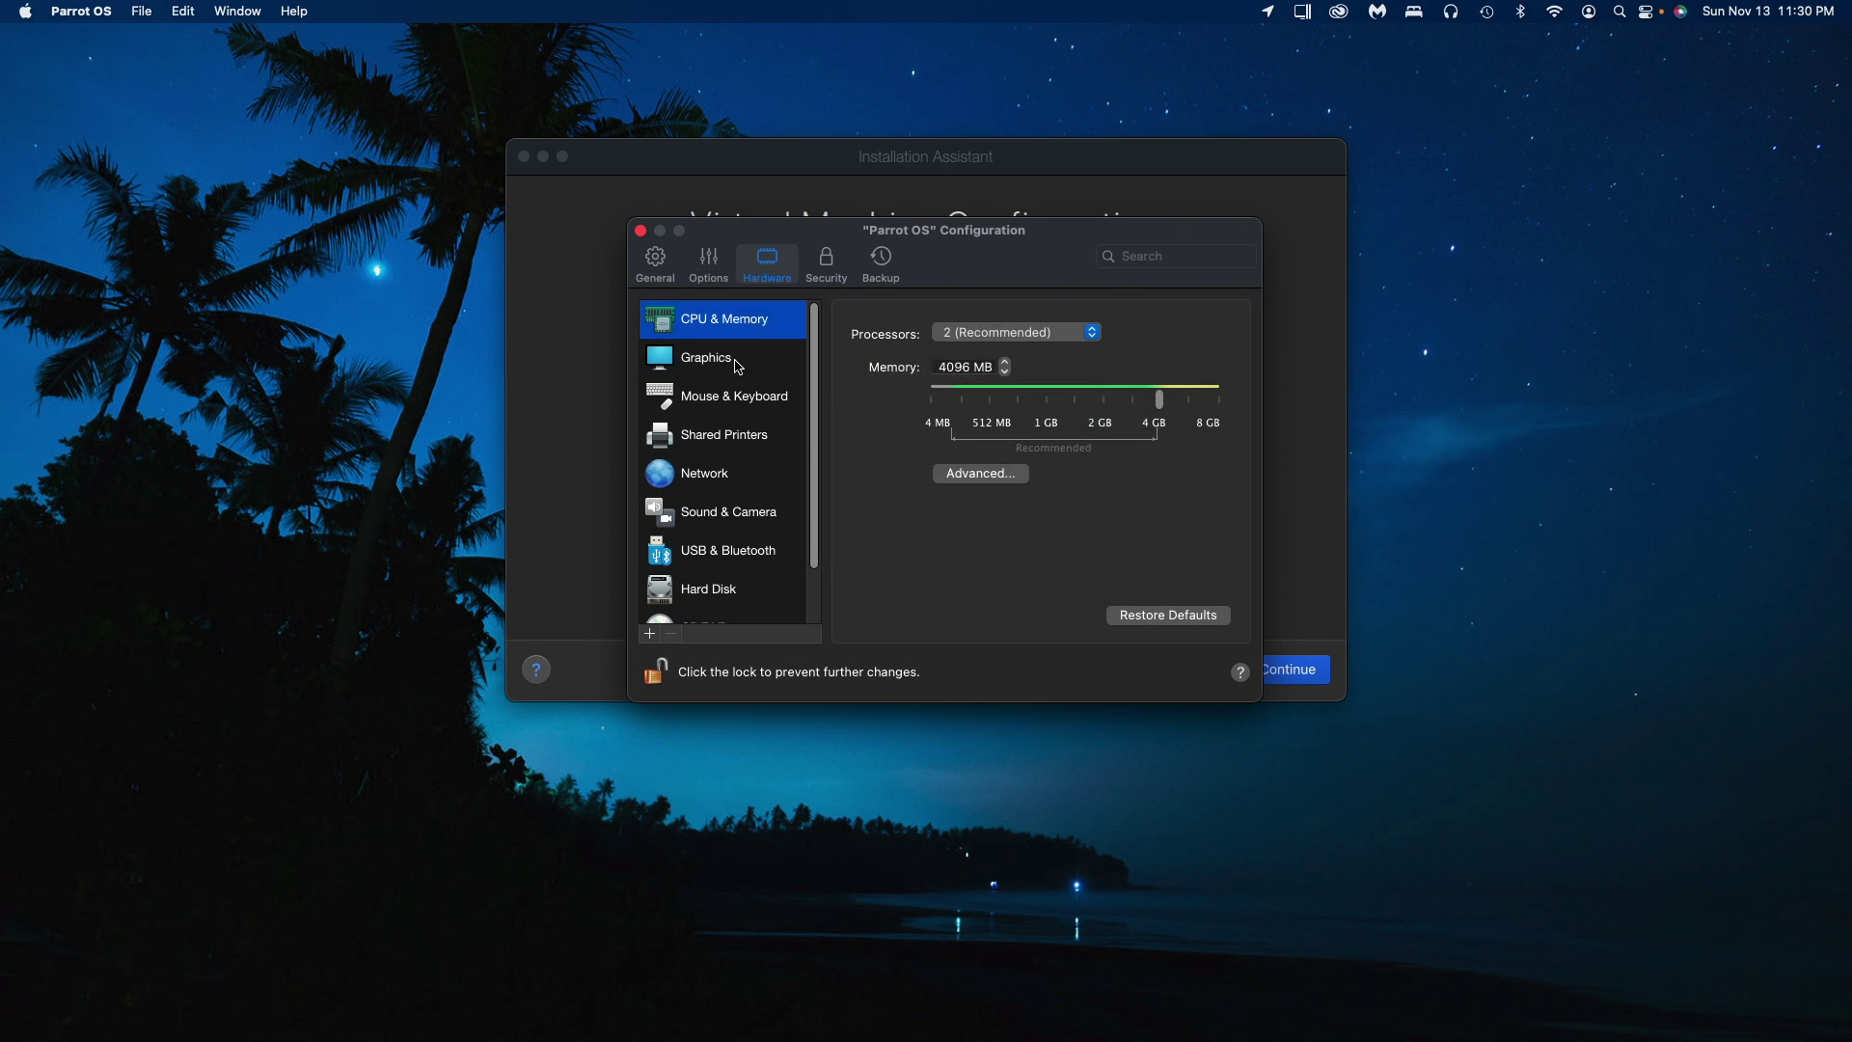
# Step: Set graphics memory to Auto (Recommended) with 3D acceleration enabled
pyautogui.click(704, 359)
pyautogui.click(1009, 332)
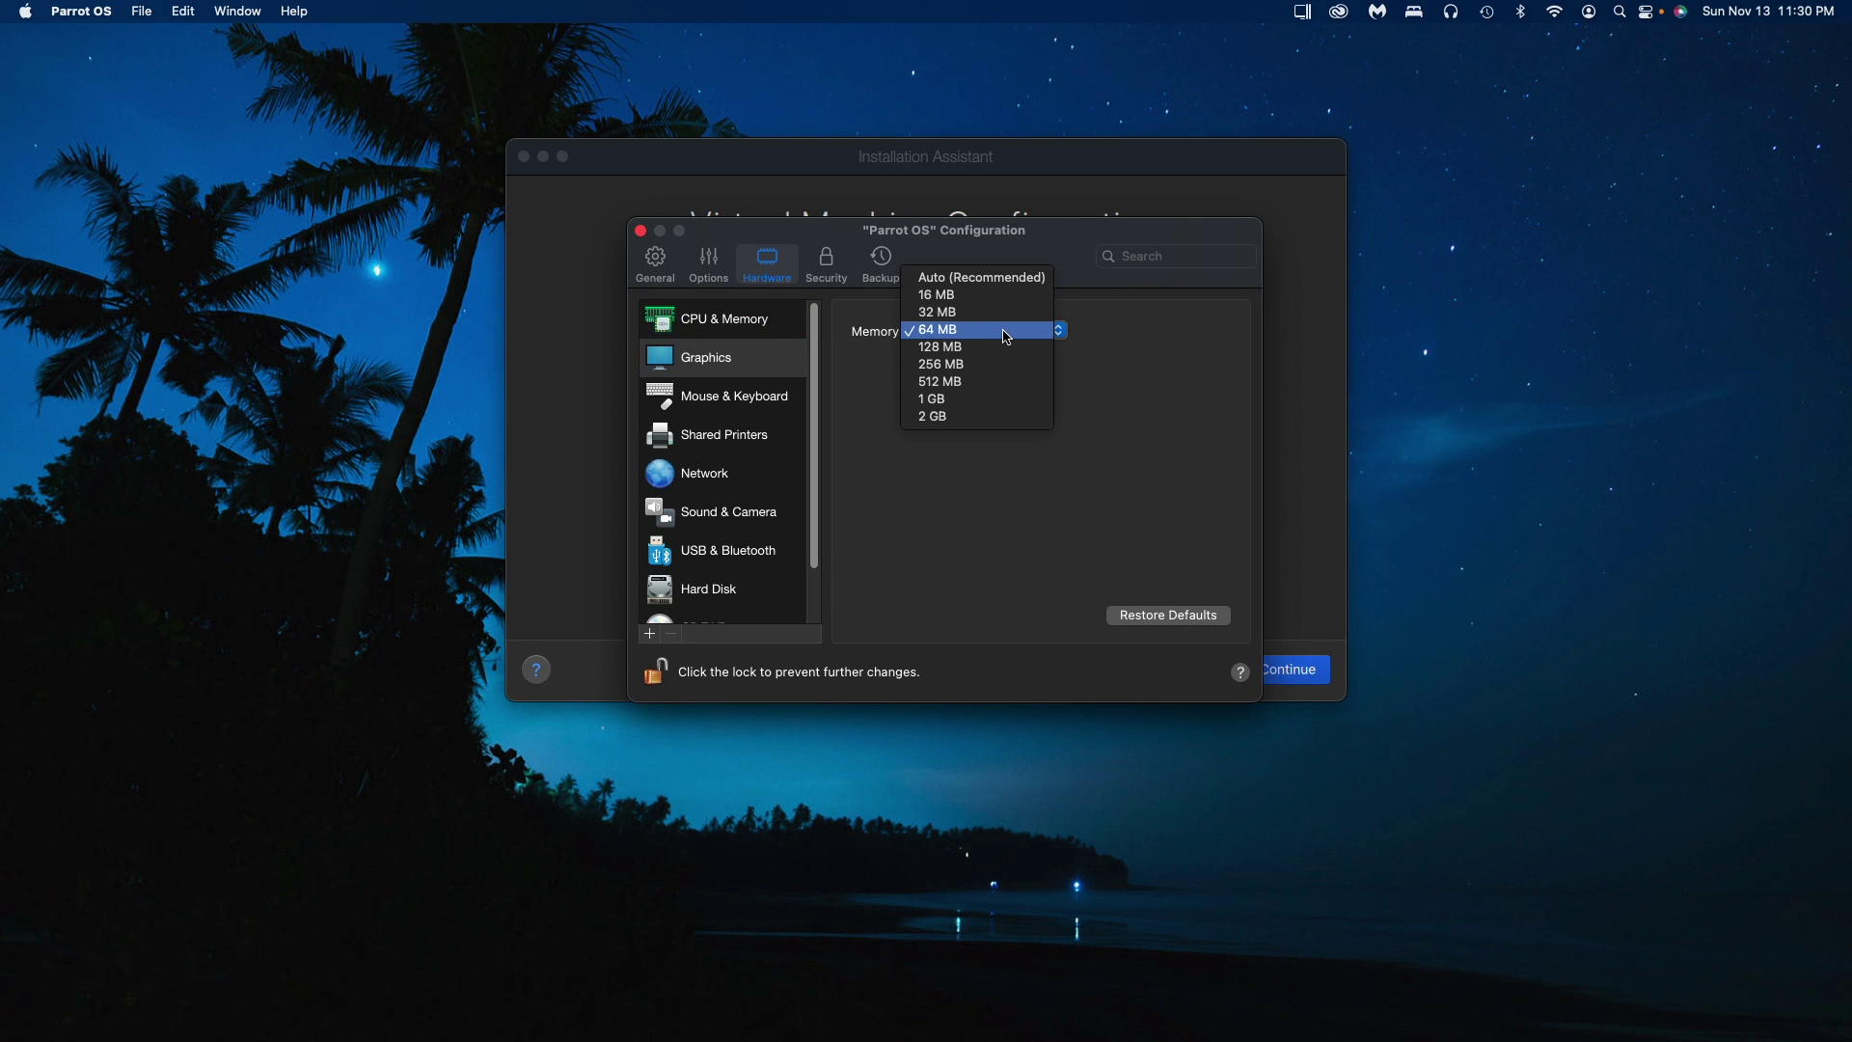
pyautogui.click(984, 279)
pyautogui.click(960, 369)
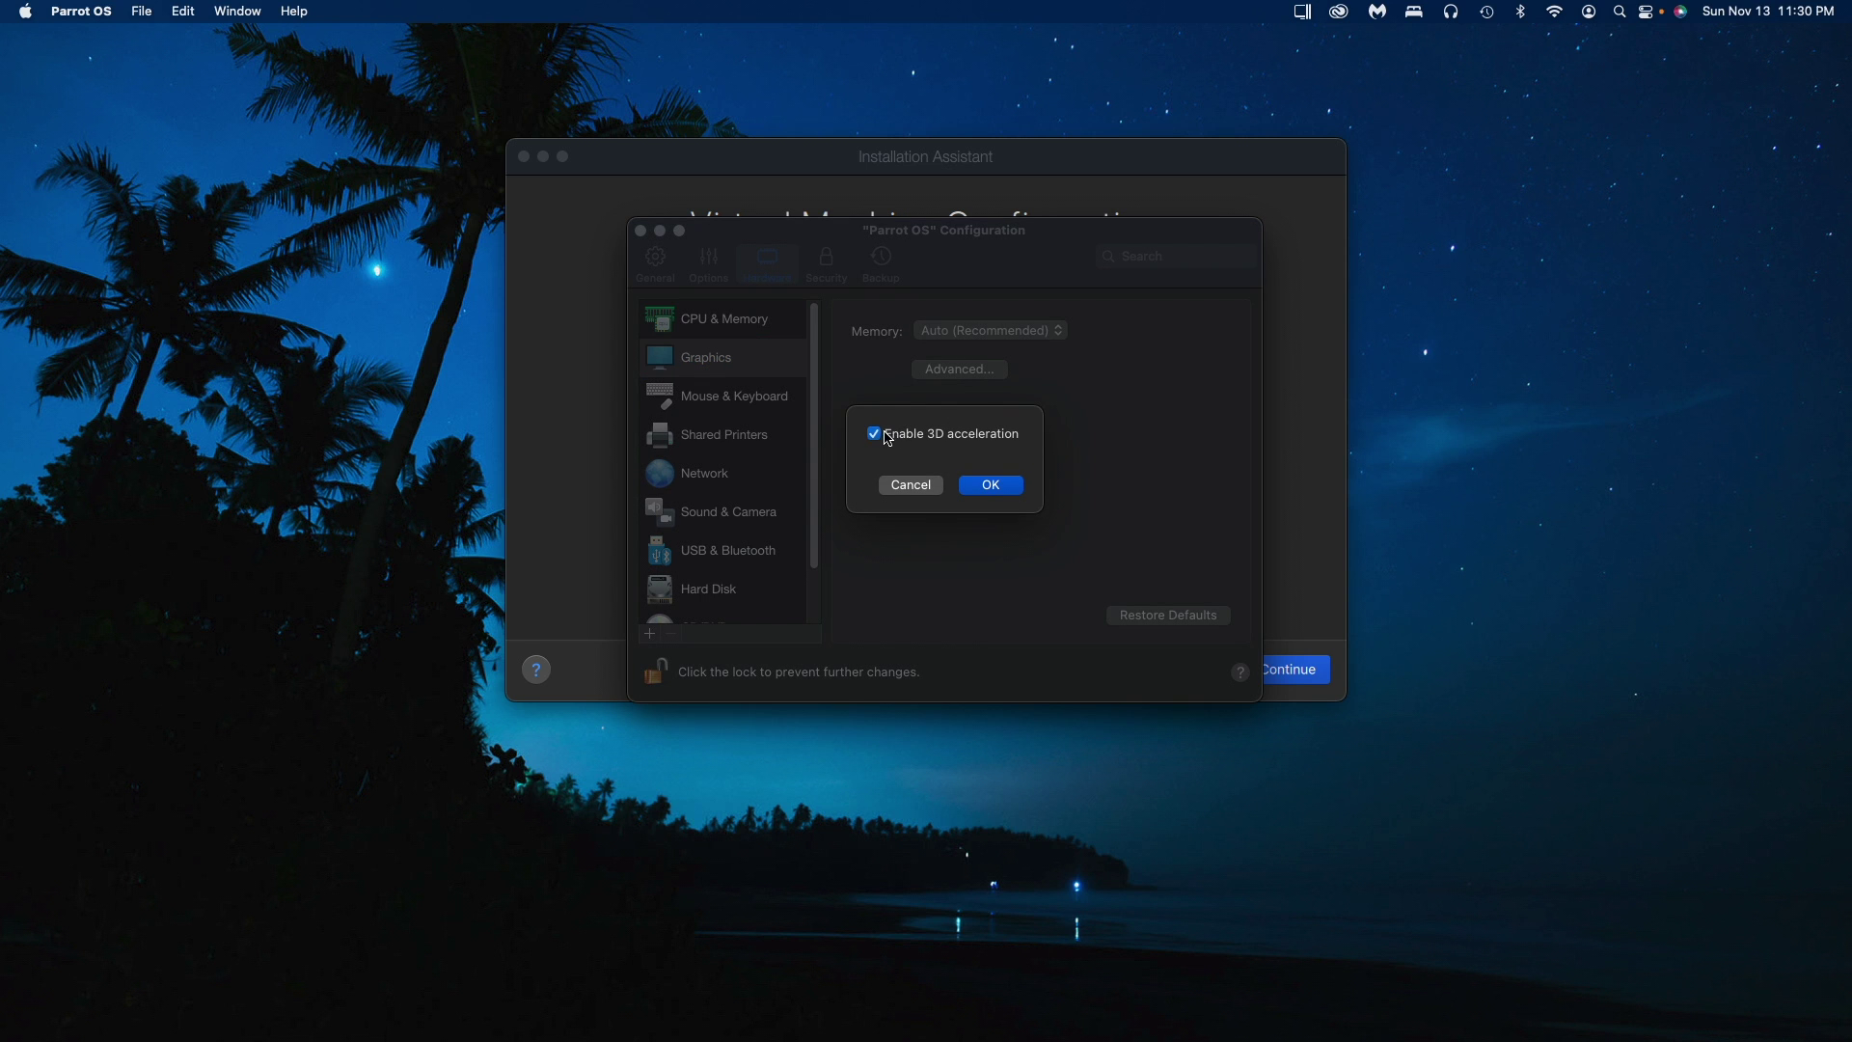
pyautogui.click(1009, 490)
# Step: Change the network source from Shared Network to bridged Ethernet
pyautogui.click(709, 401)
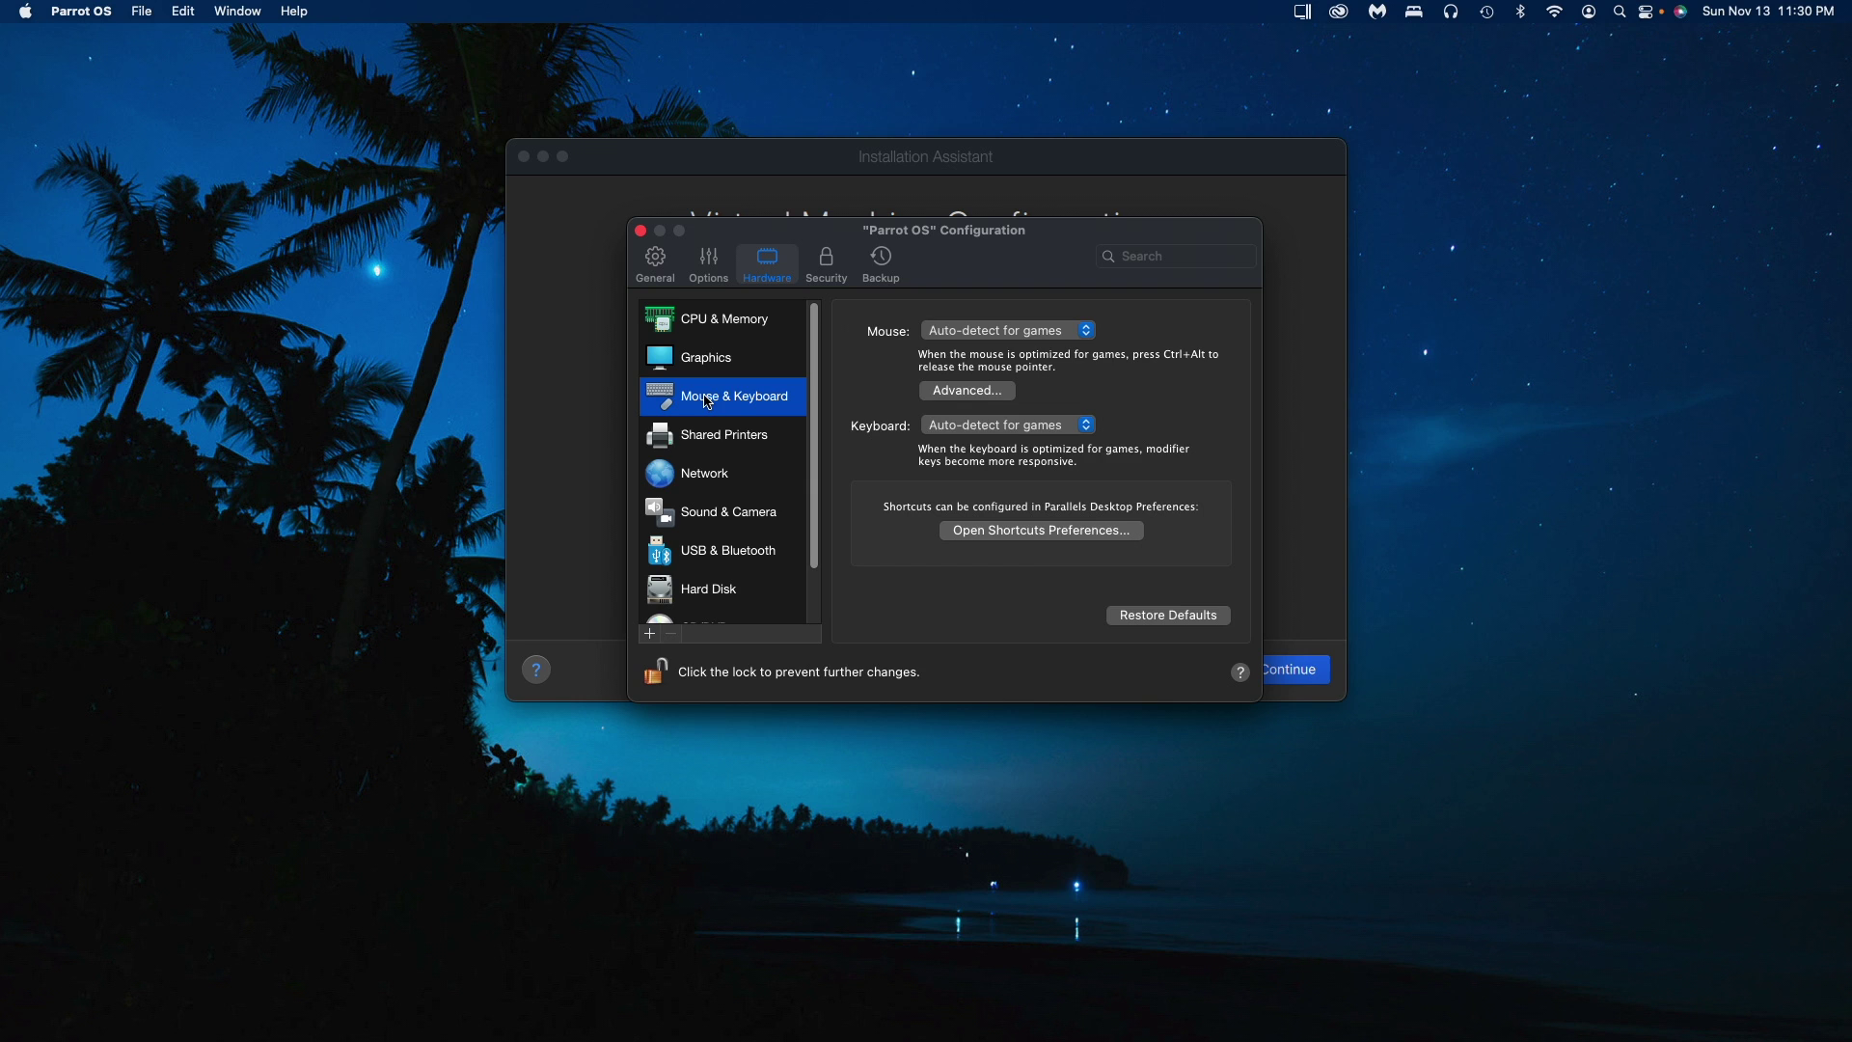
pyautogui.click(714, 434)
pyautogui.click(730, 479)
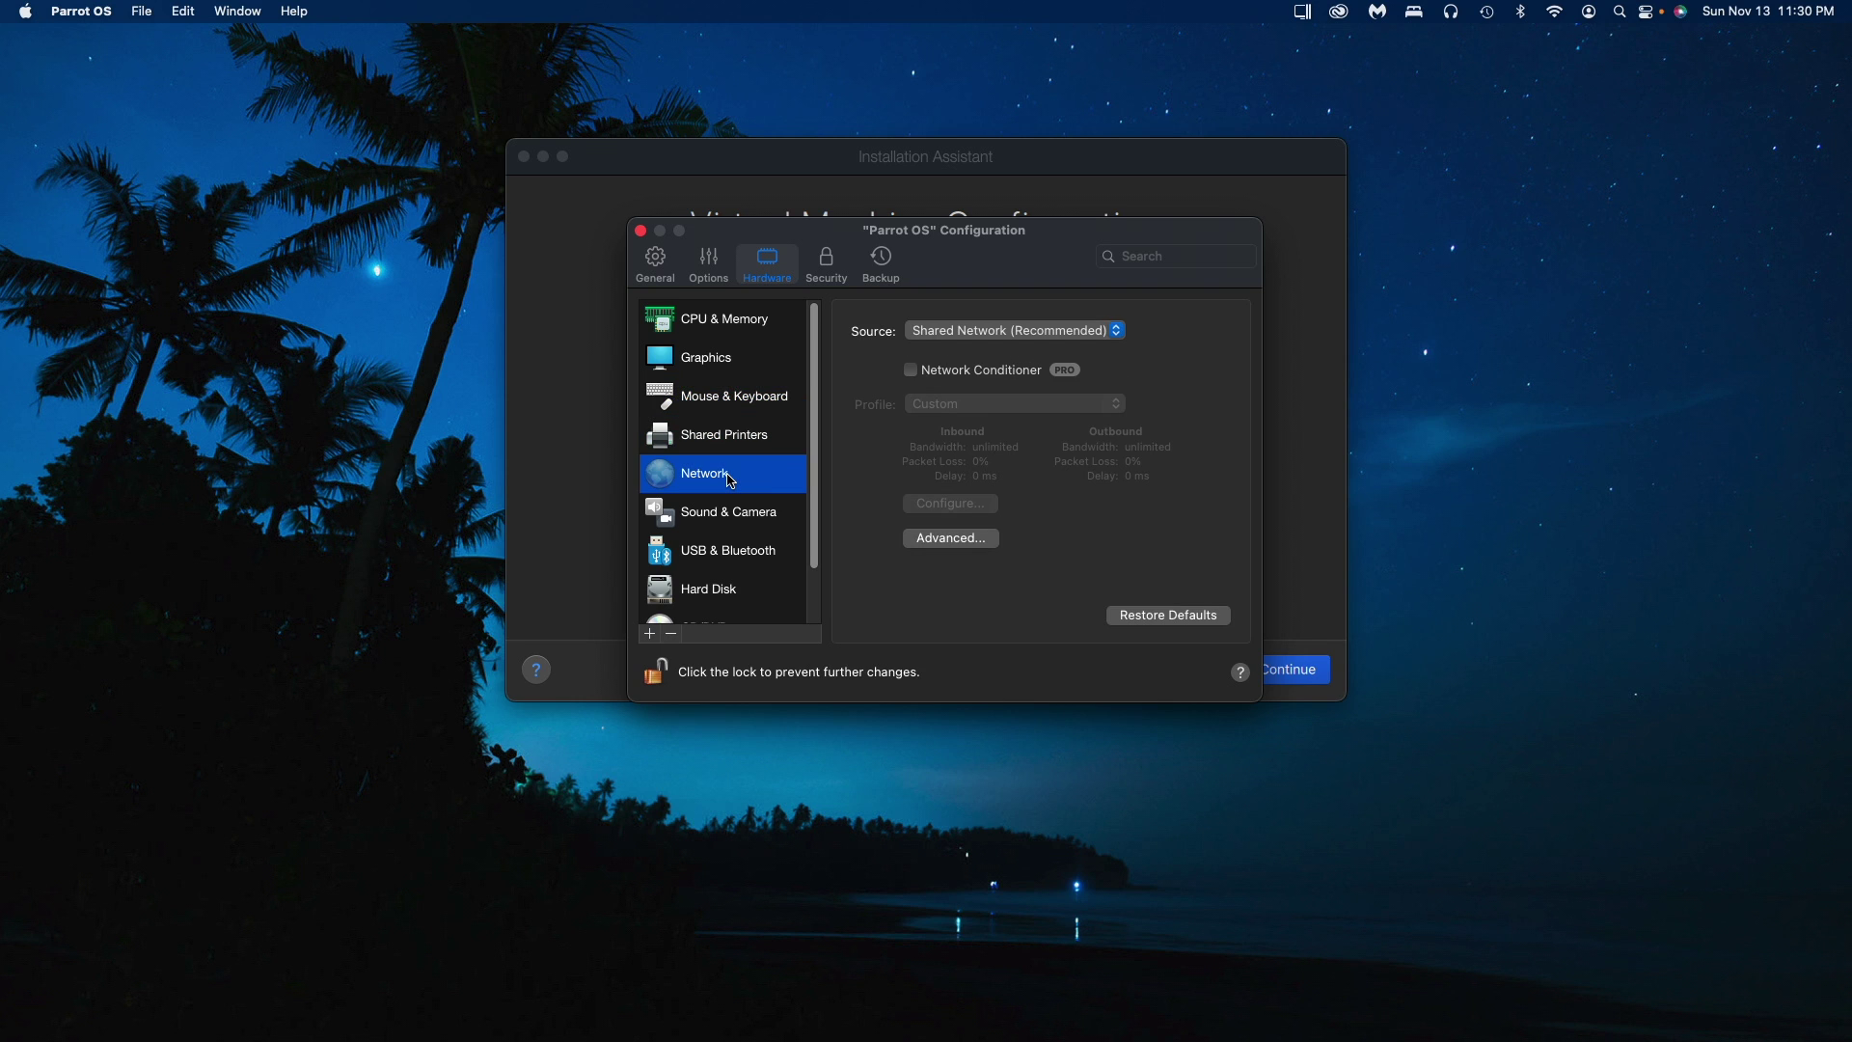
pyautogui.click(1080, 332)
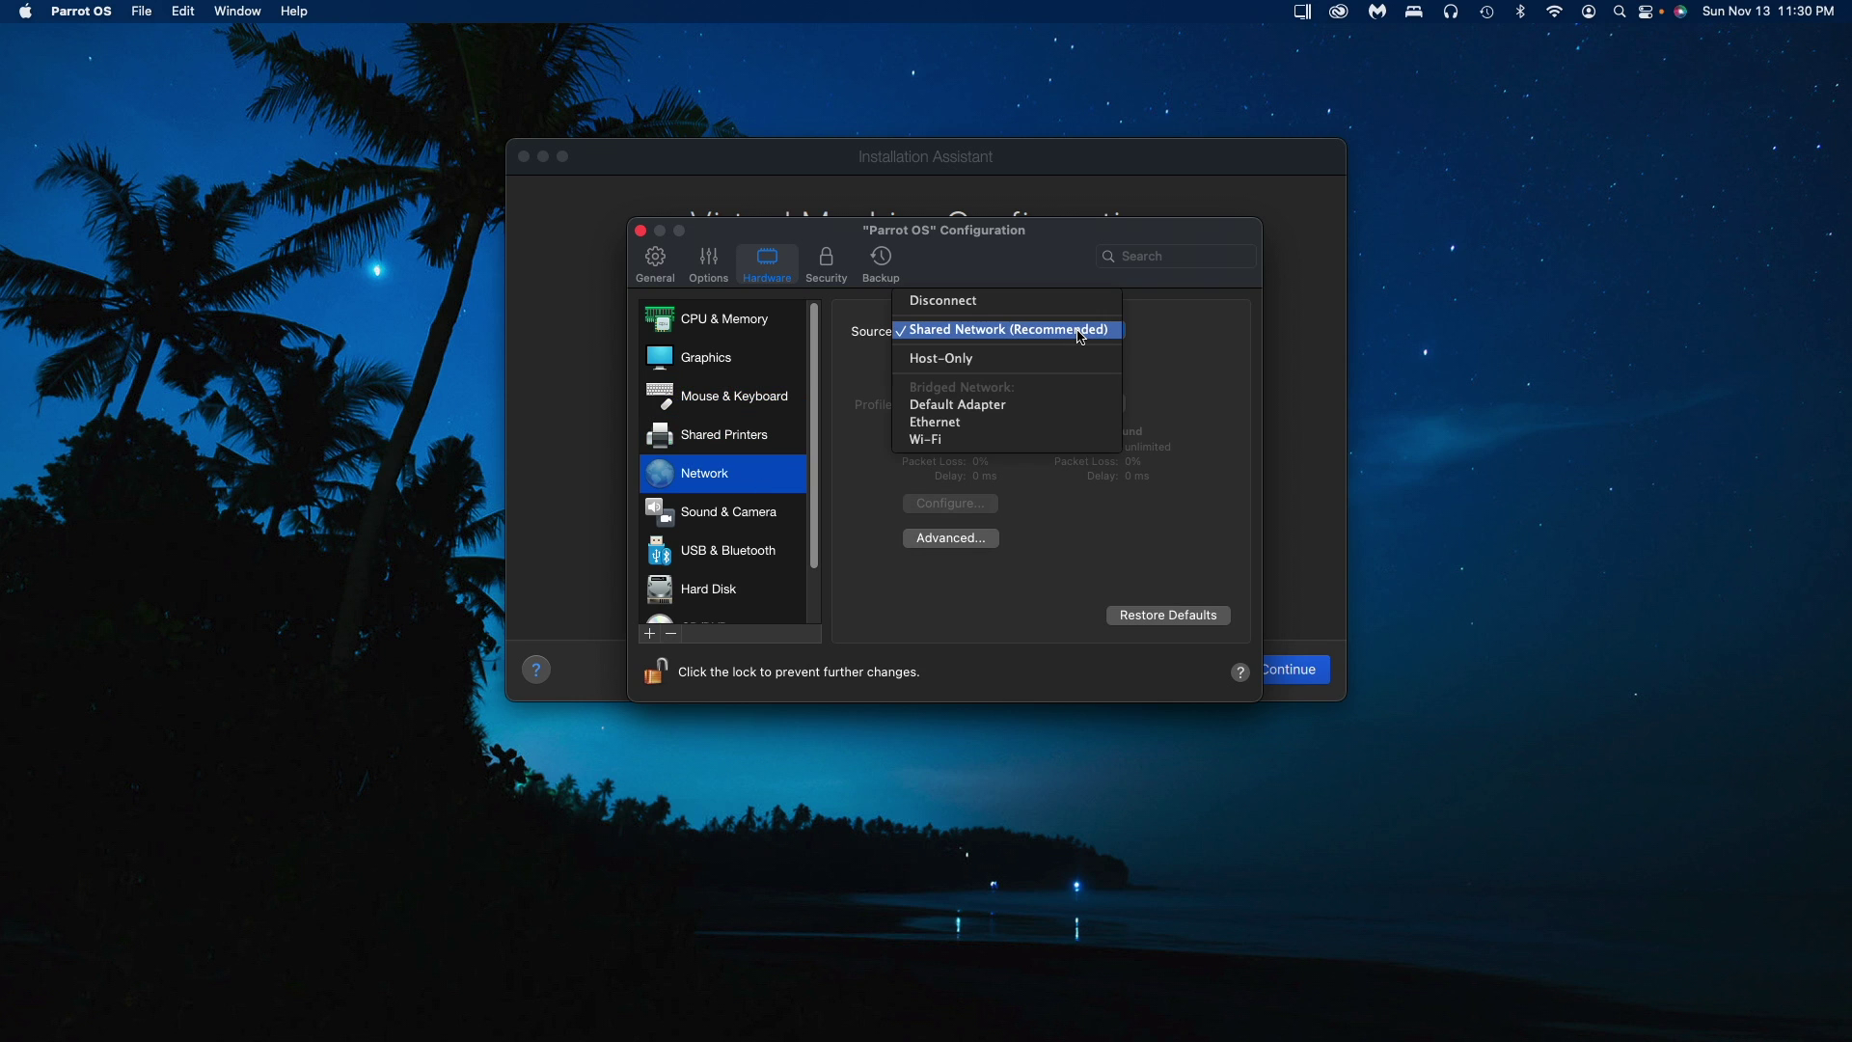
pyautogui.click(972, 425)
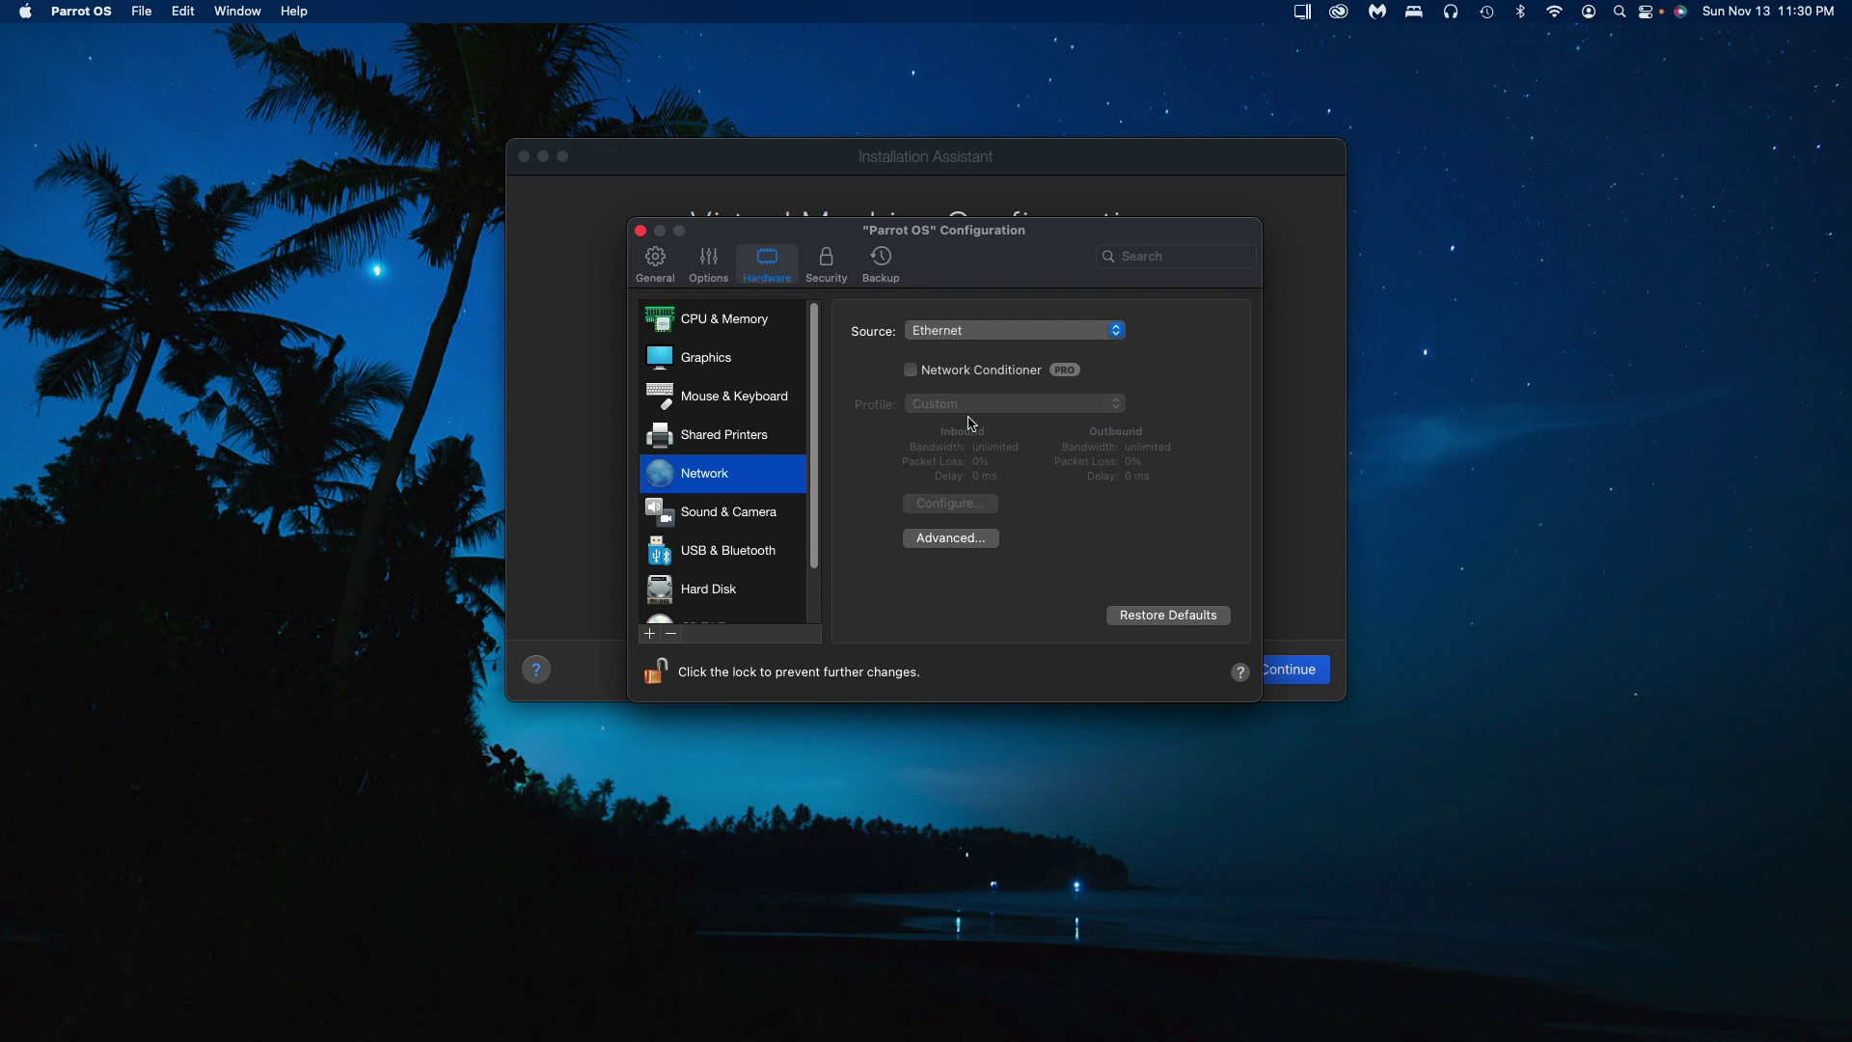
pyautogui.click(954, 334)
pyautogui.click(955, 339)
pyautogui.click(955, 339)
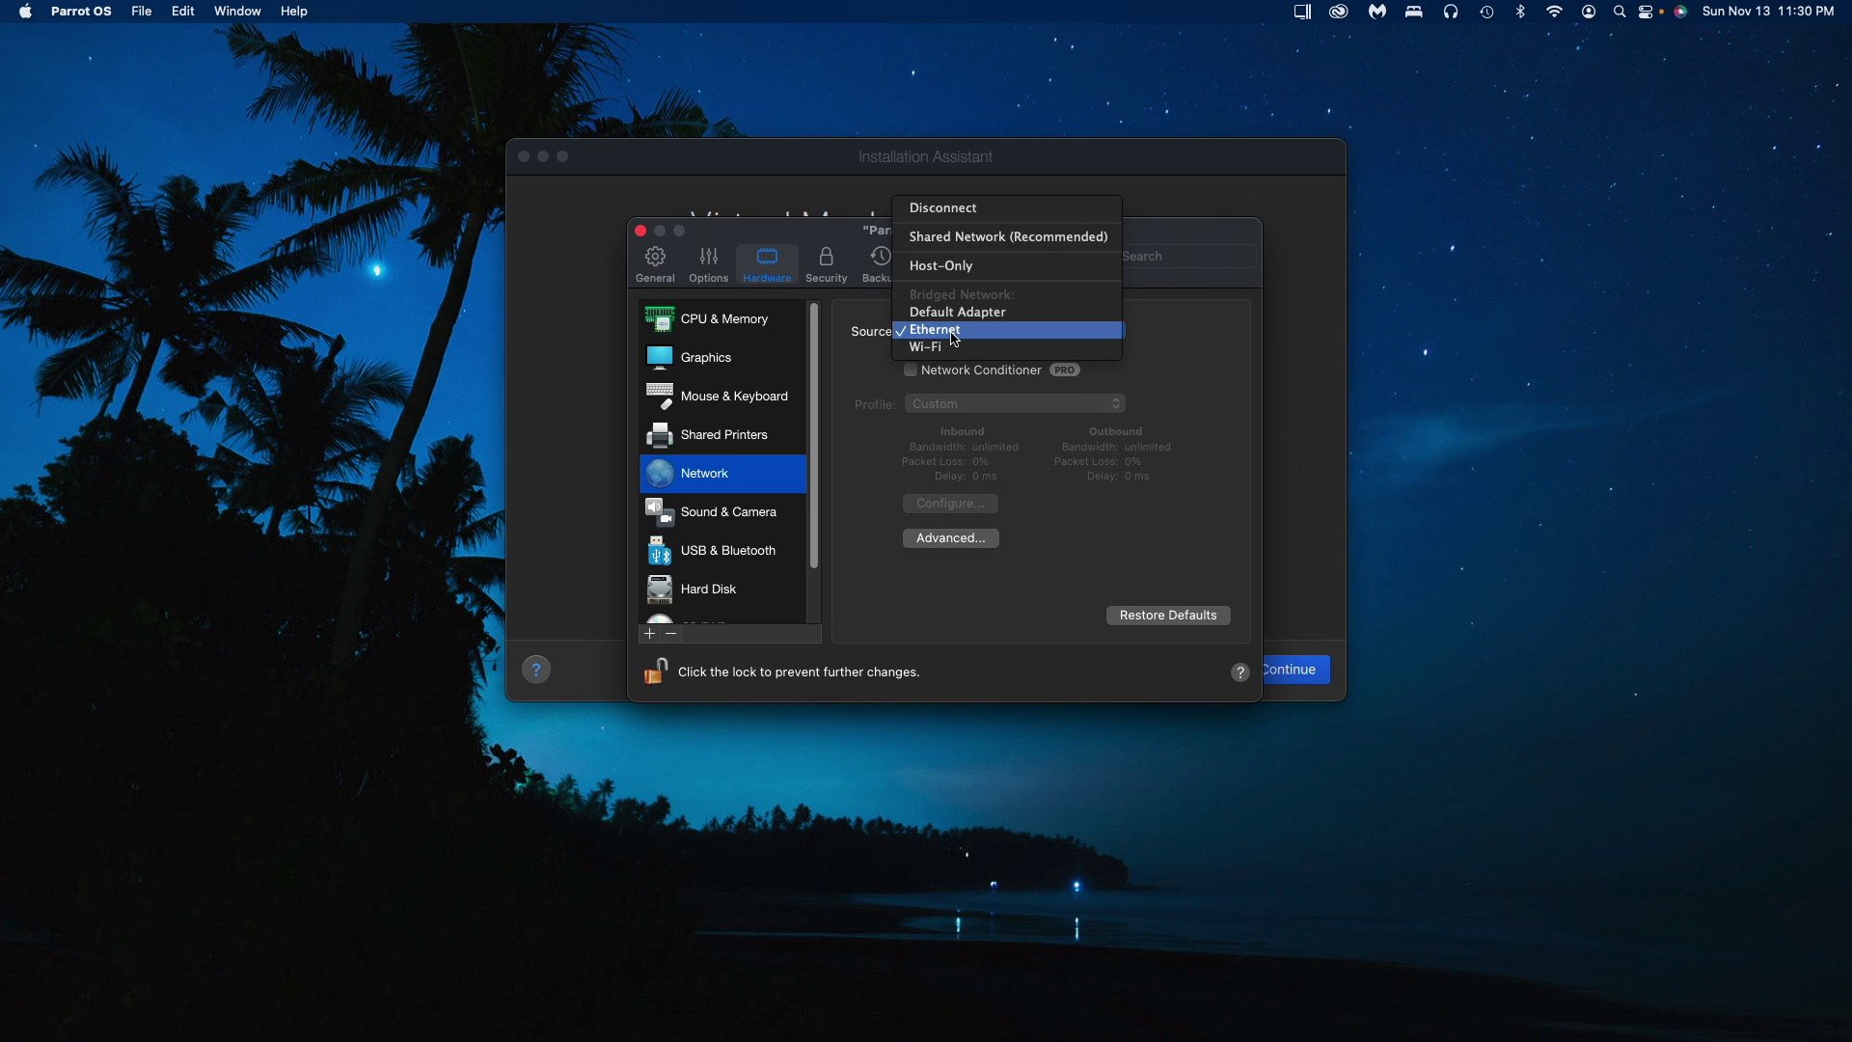
pyautogui.click(955, 339)
# Step: Look over sound and camera, then view the Hard Disk settings (Parrot OS-0.hdd, 64 GB)
pyautogui.click(762, 512)
pyautogui.scroll(-1, 709, 530)
pyautogui.click(709, 531)
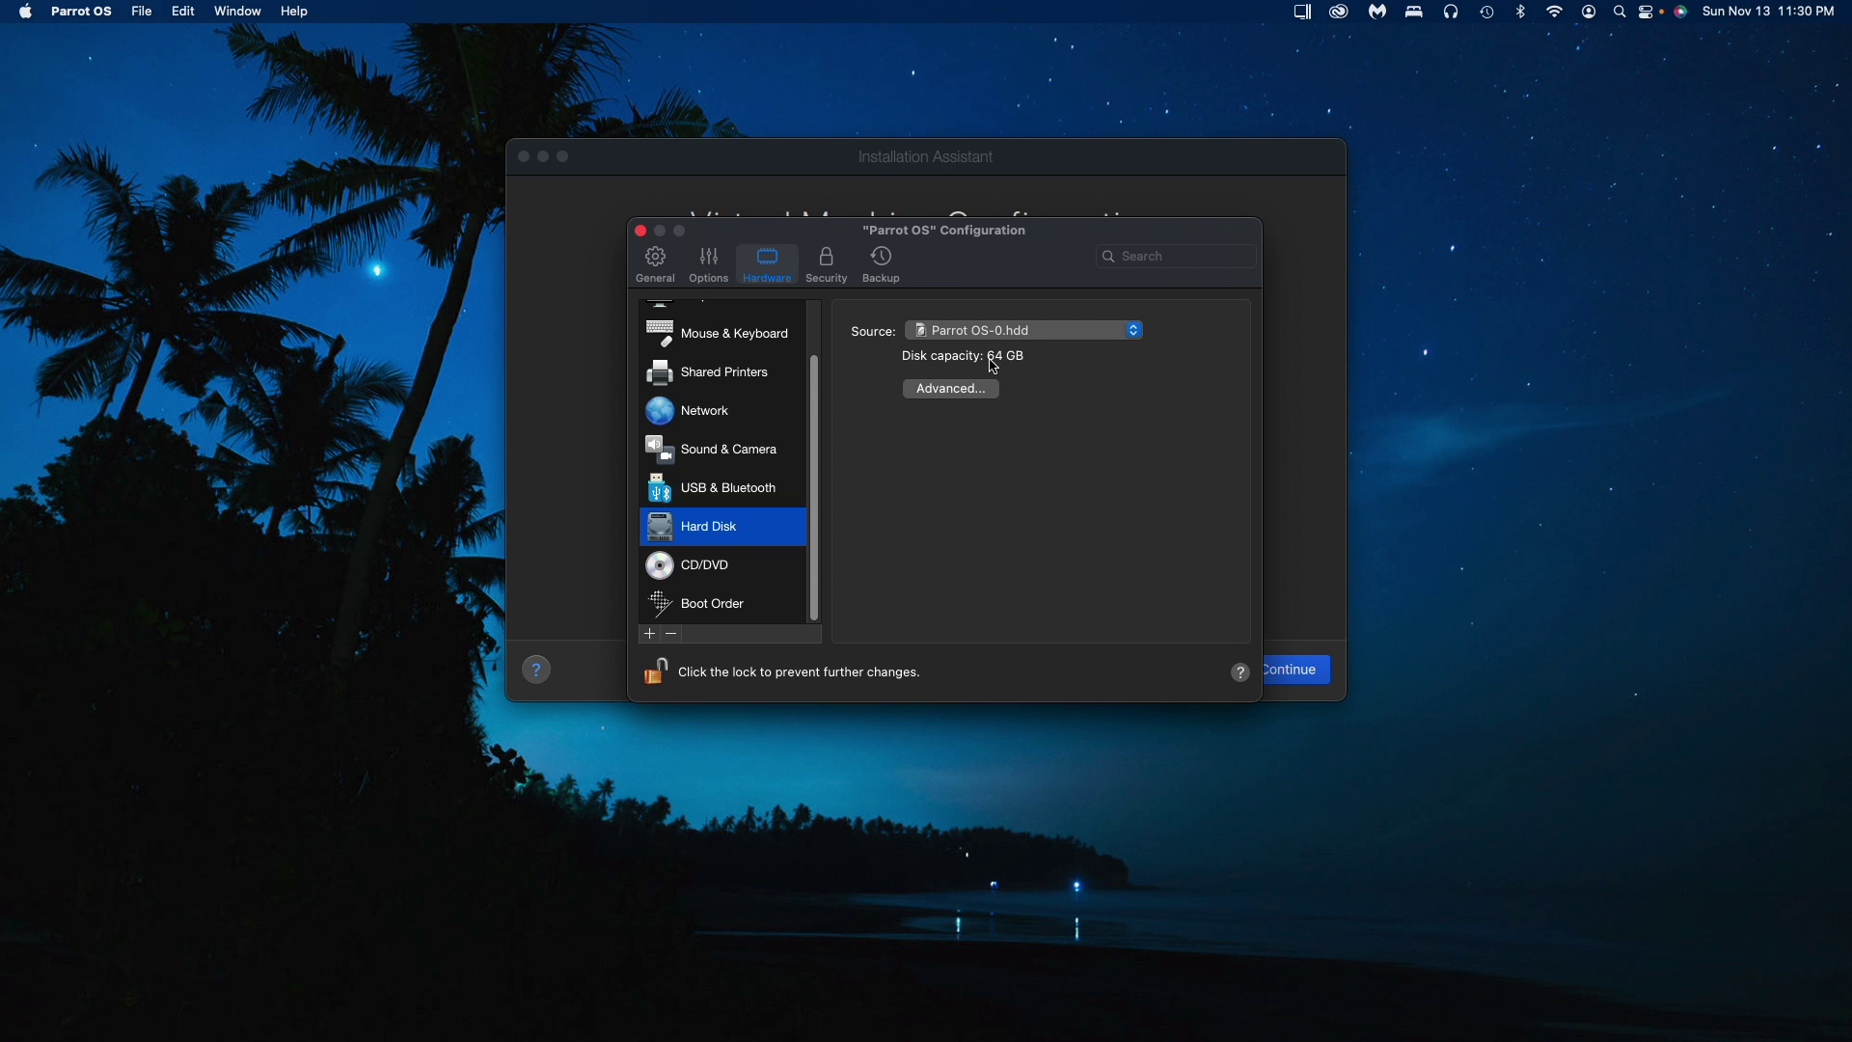
# Step: Resize the virtual hard disk from 64 GB to 30 GB and apply the change
pyautogui.click(980, 389)
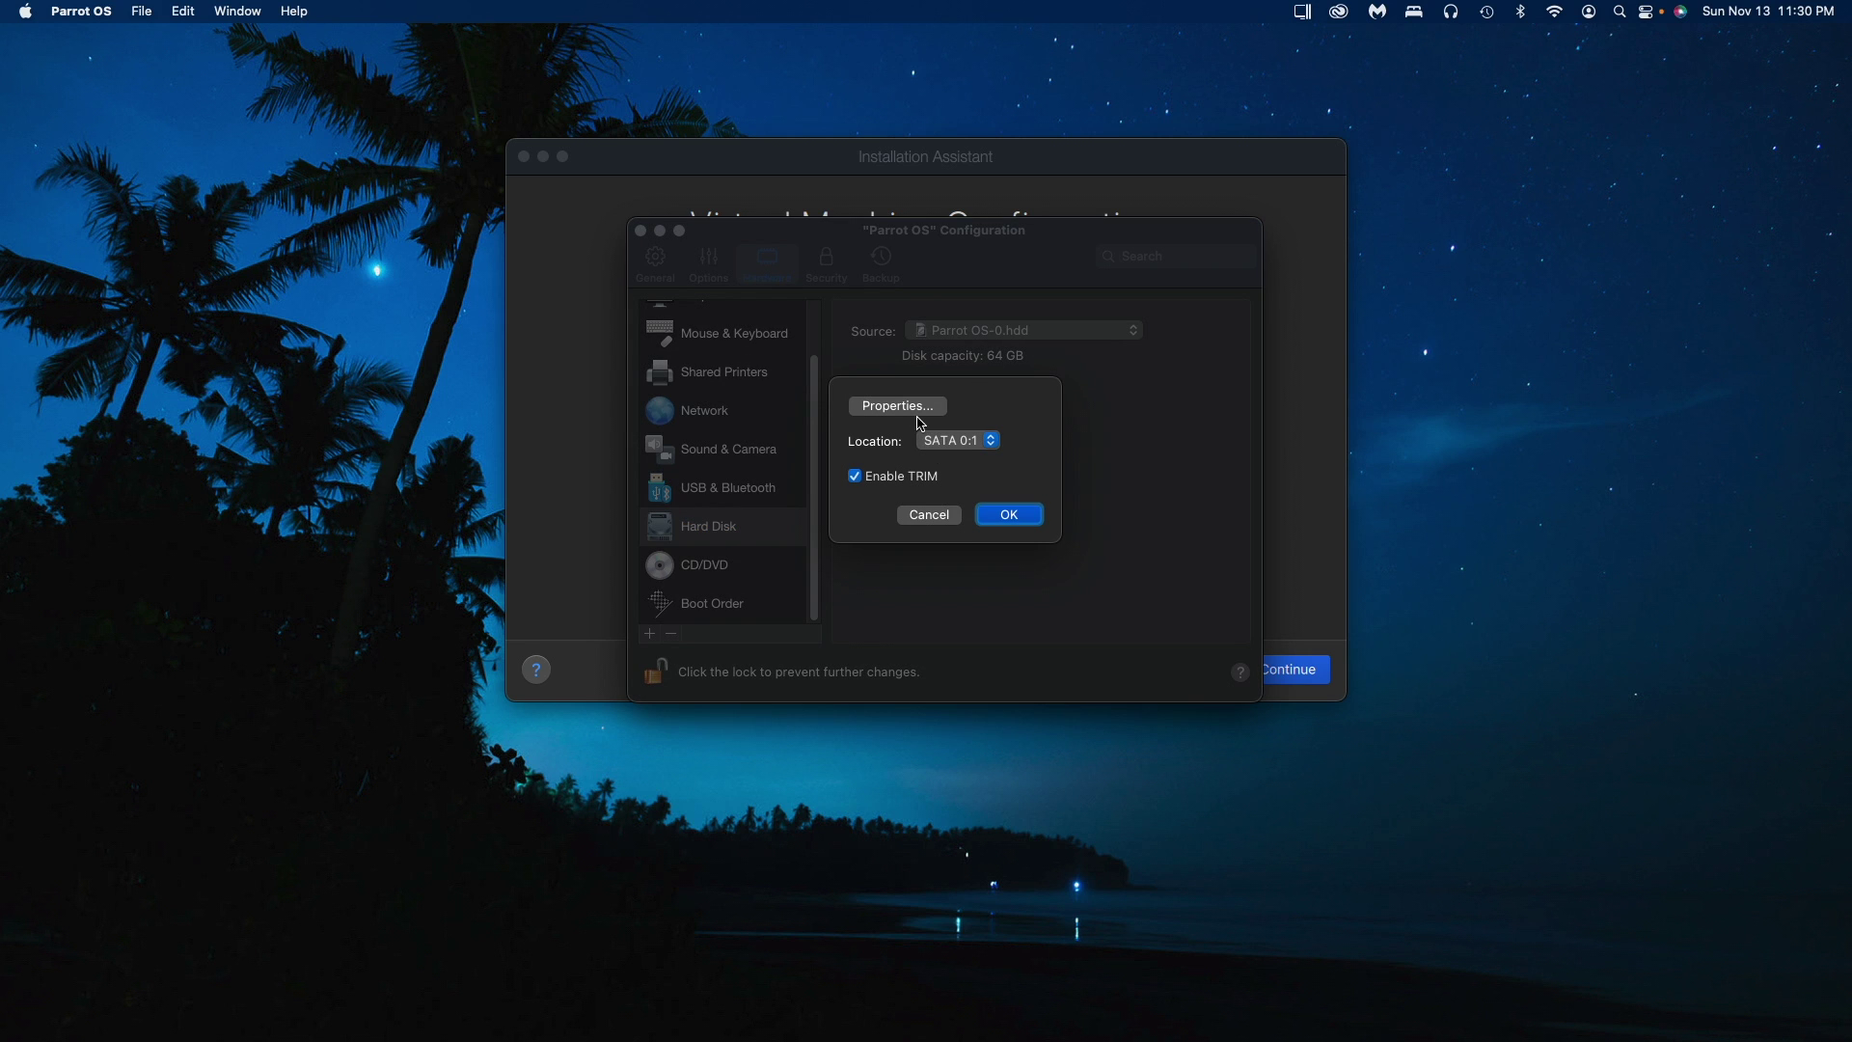
pyautogui.click(920, 413)
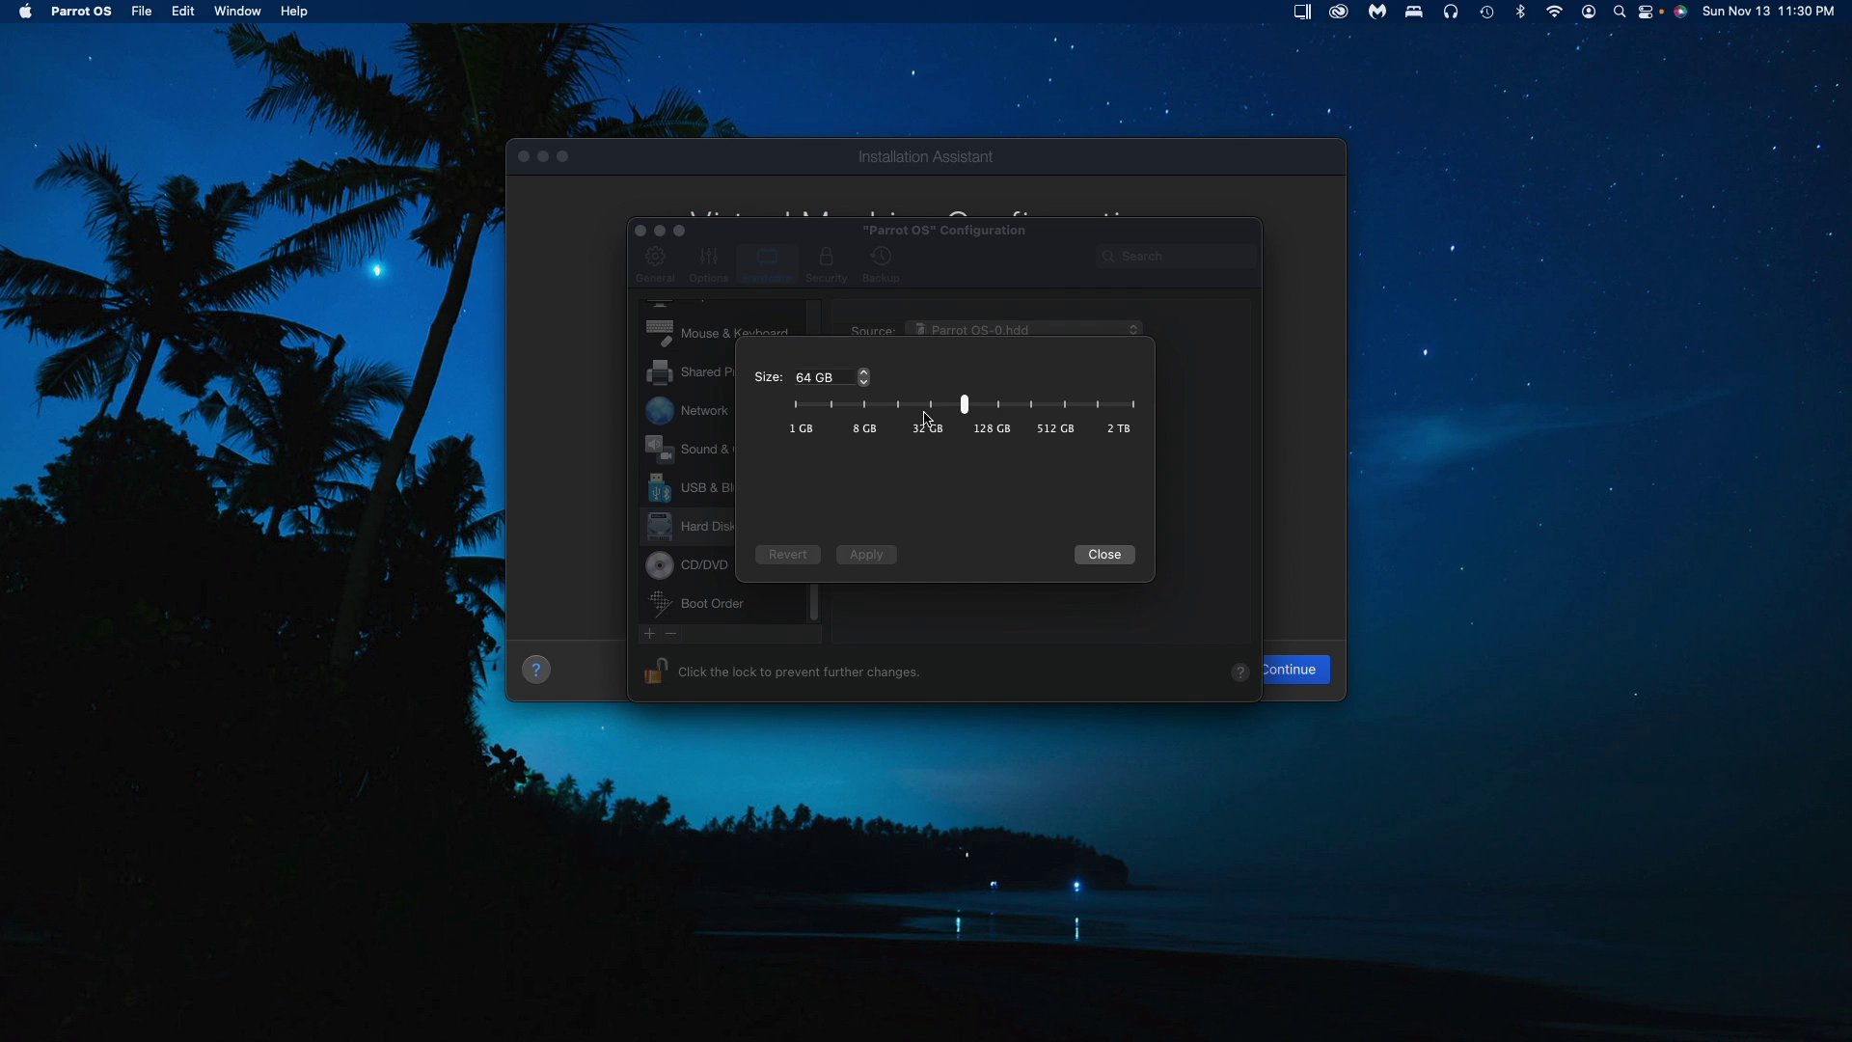
pyautogui.moveTo(970, 405); pyautogui.dragTo(932, 415)
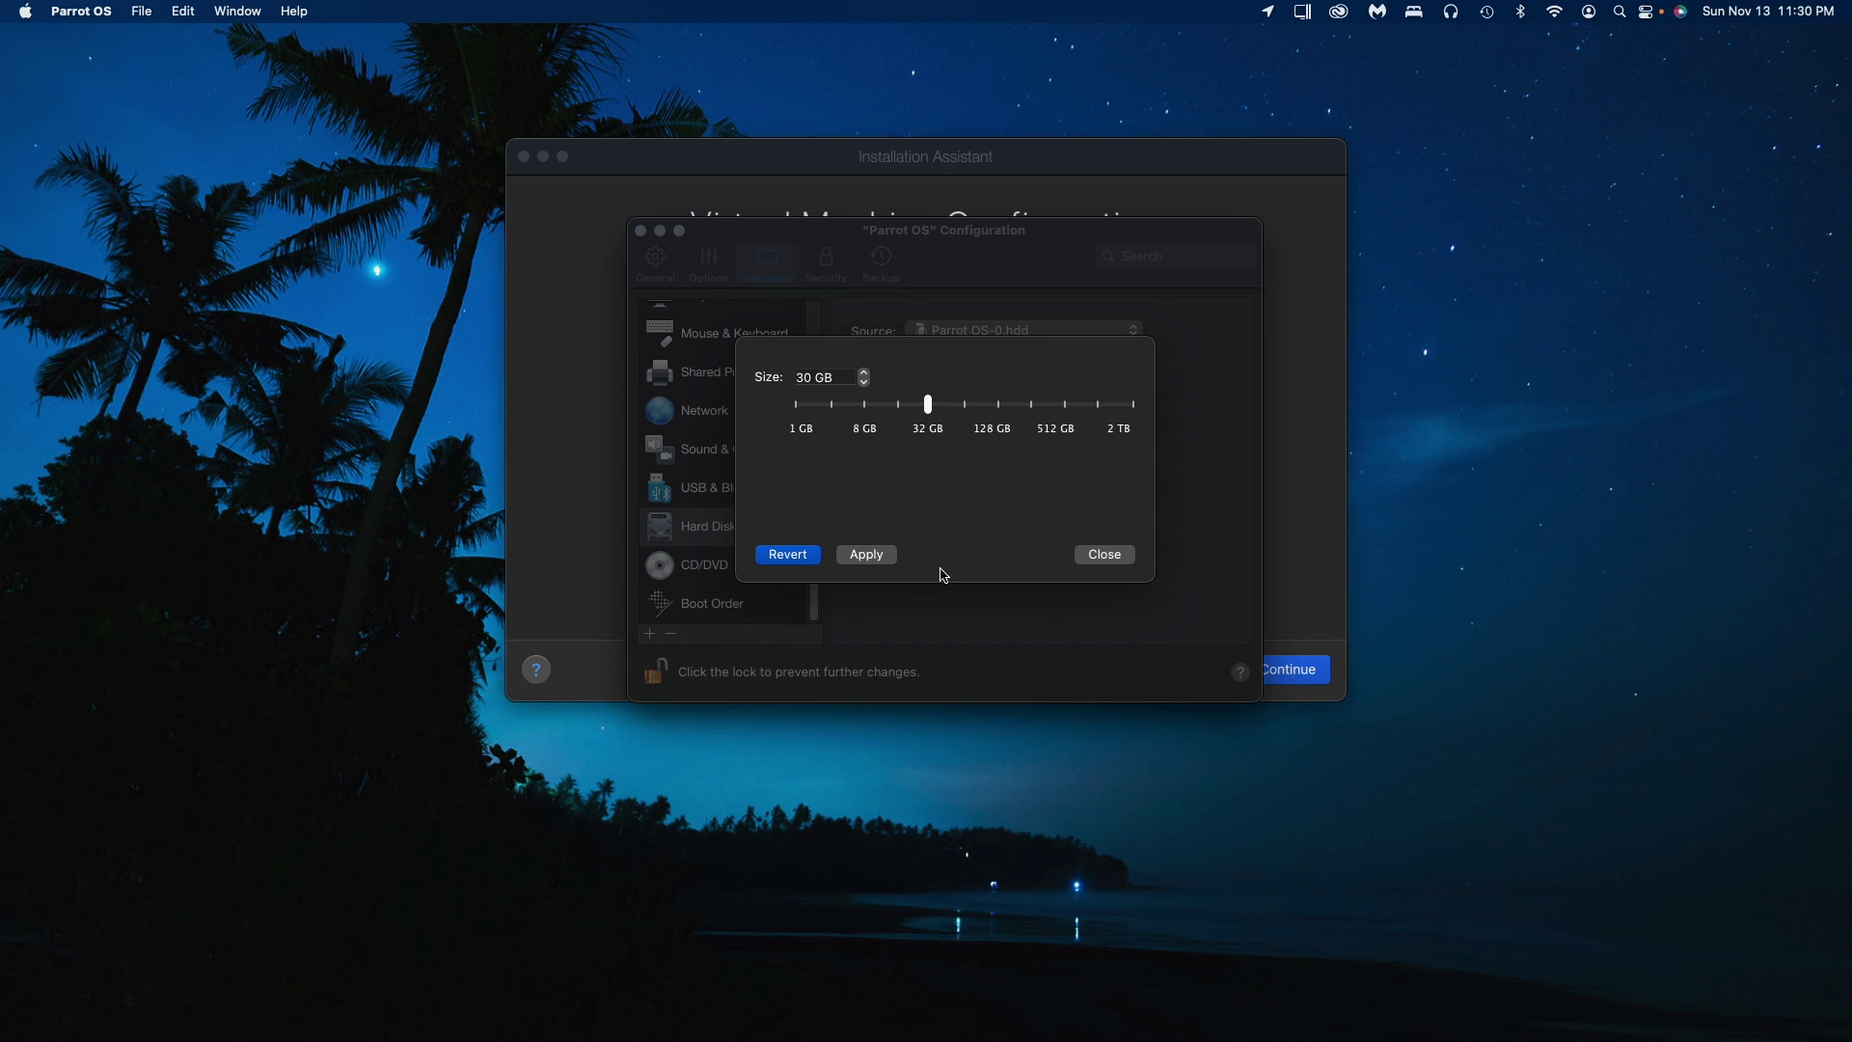
pyautogui.click(872, 555)
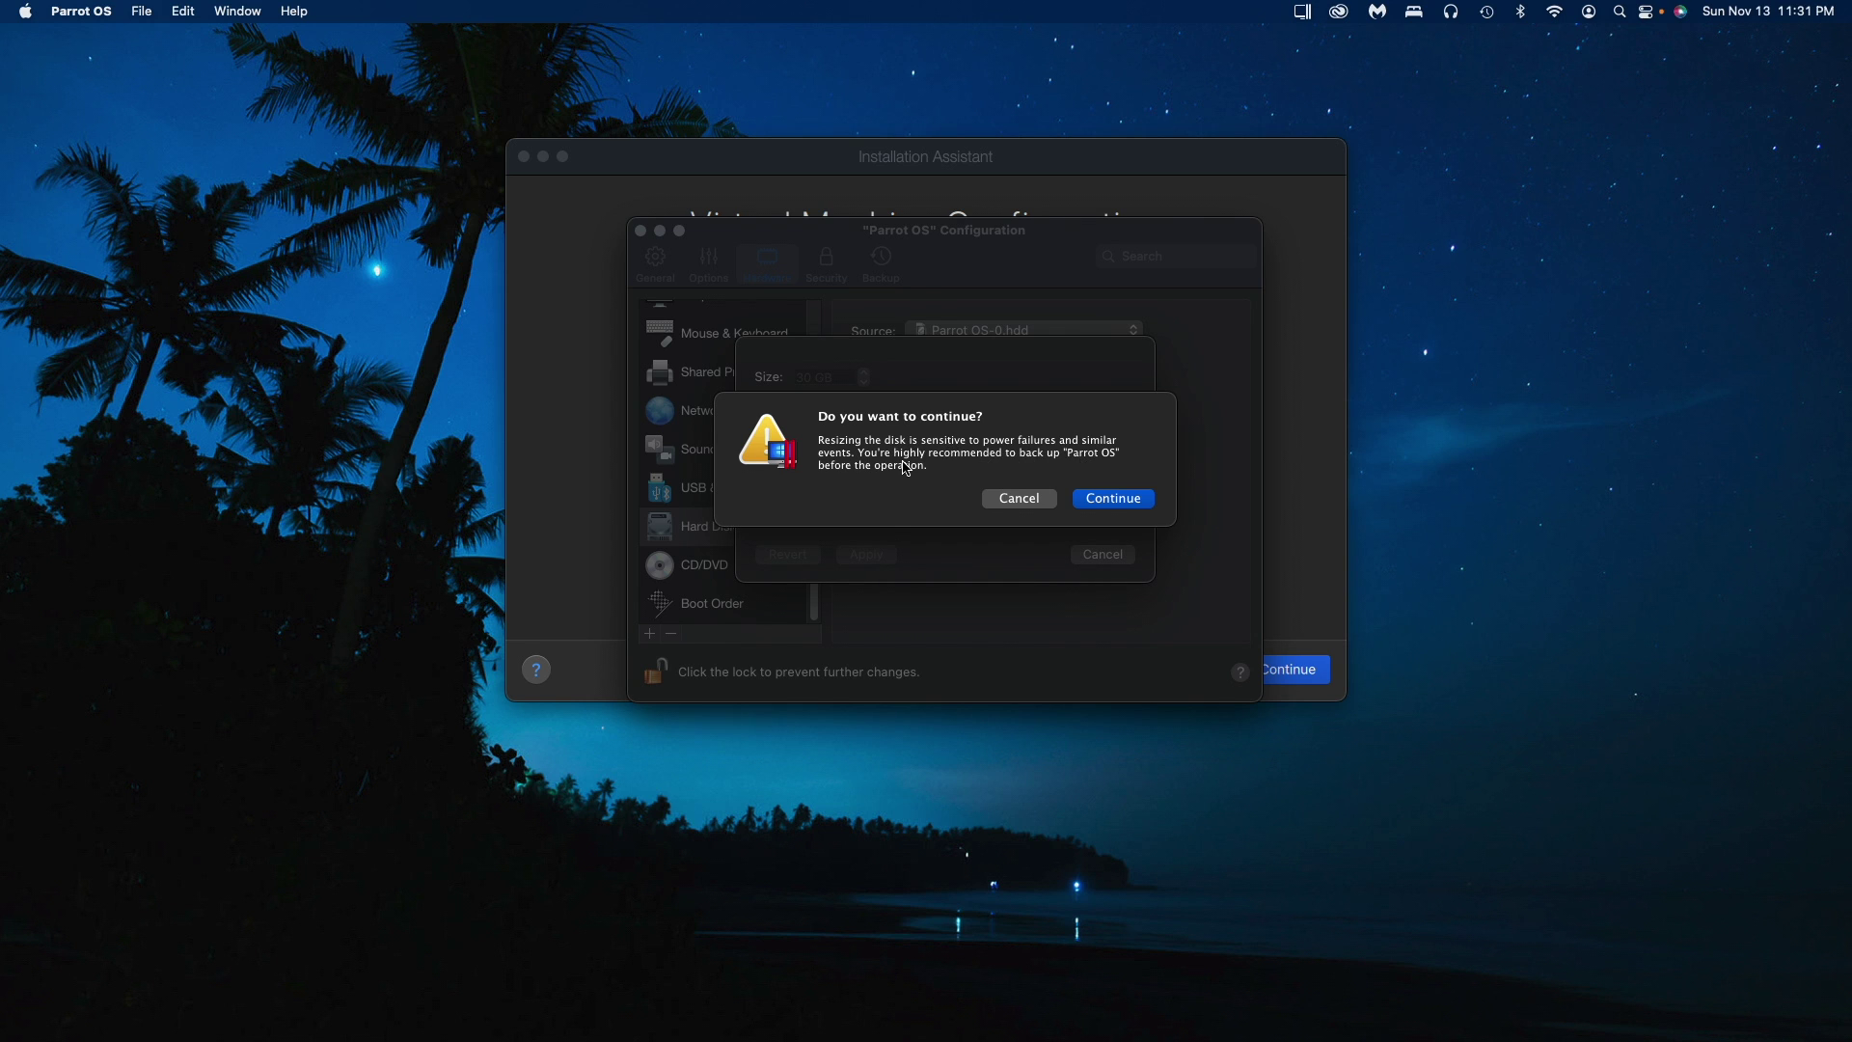
pyautogui.click(1090, 500)
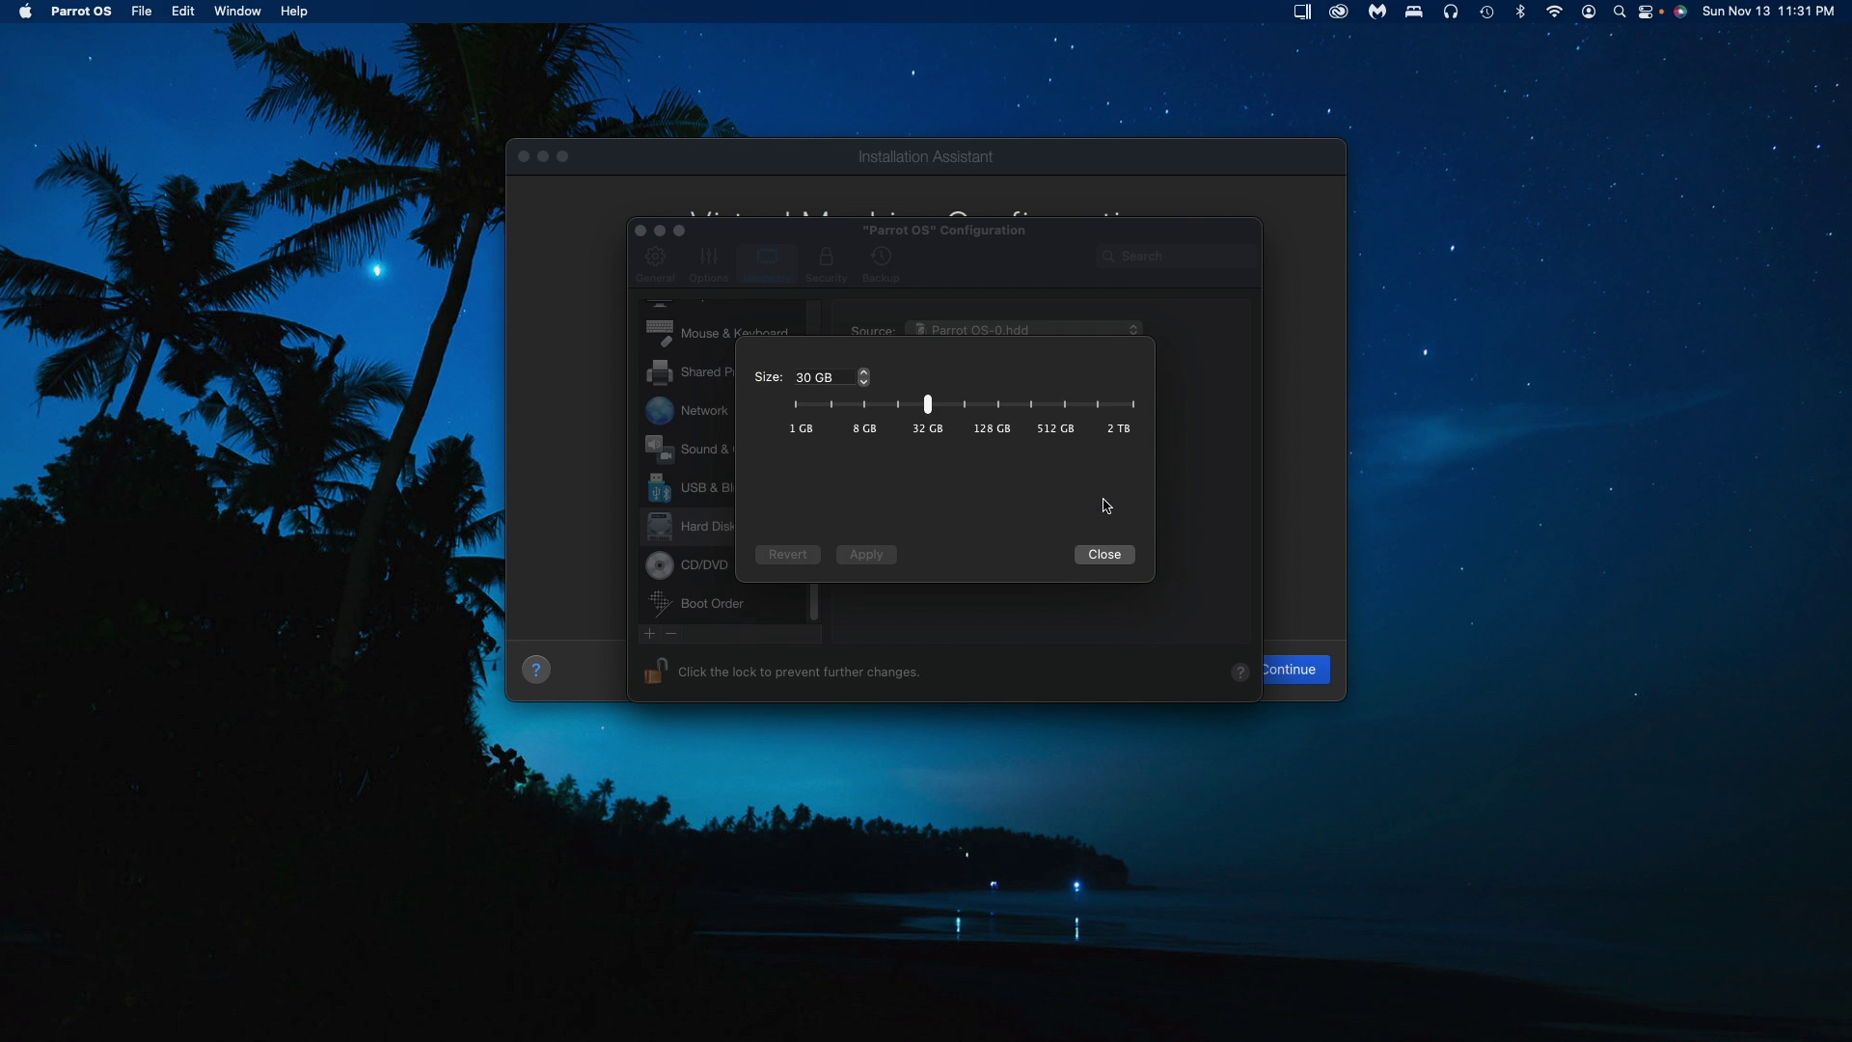
pyautogui.click(1122, 557)
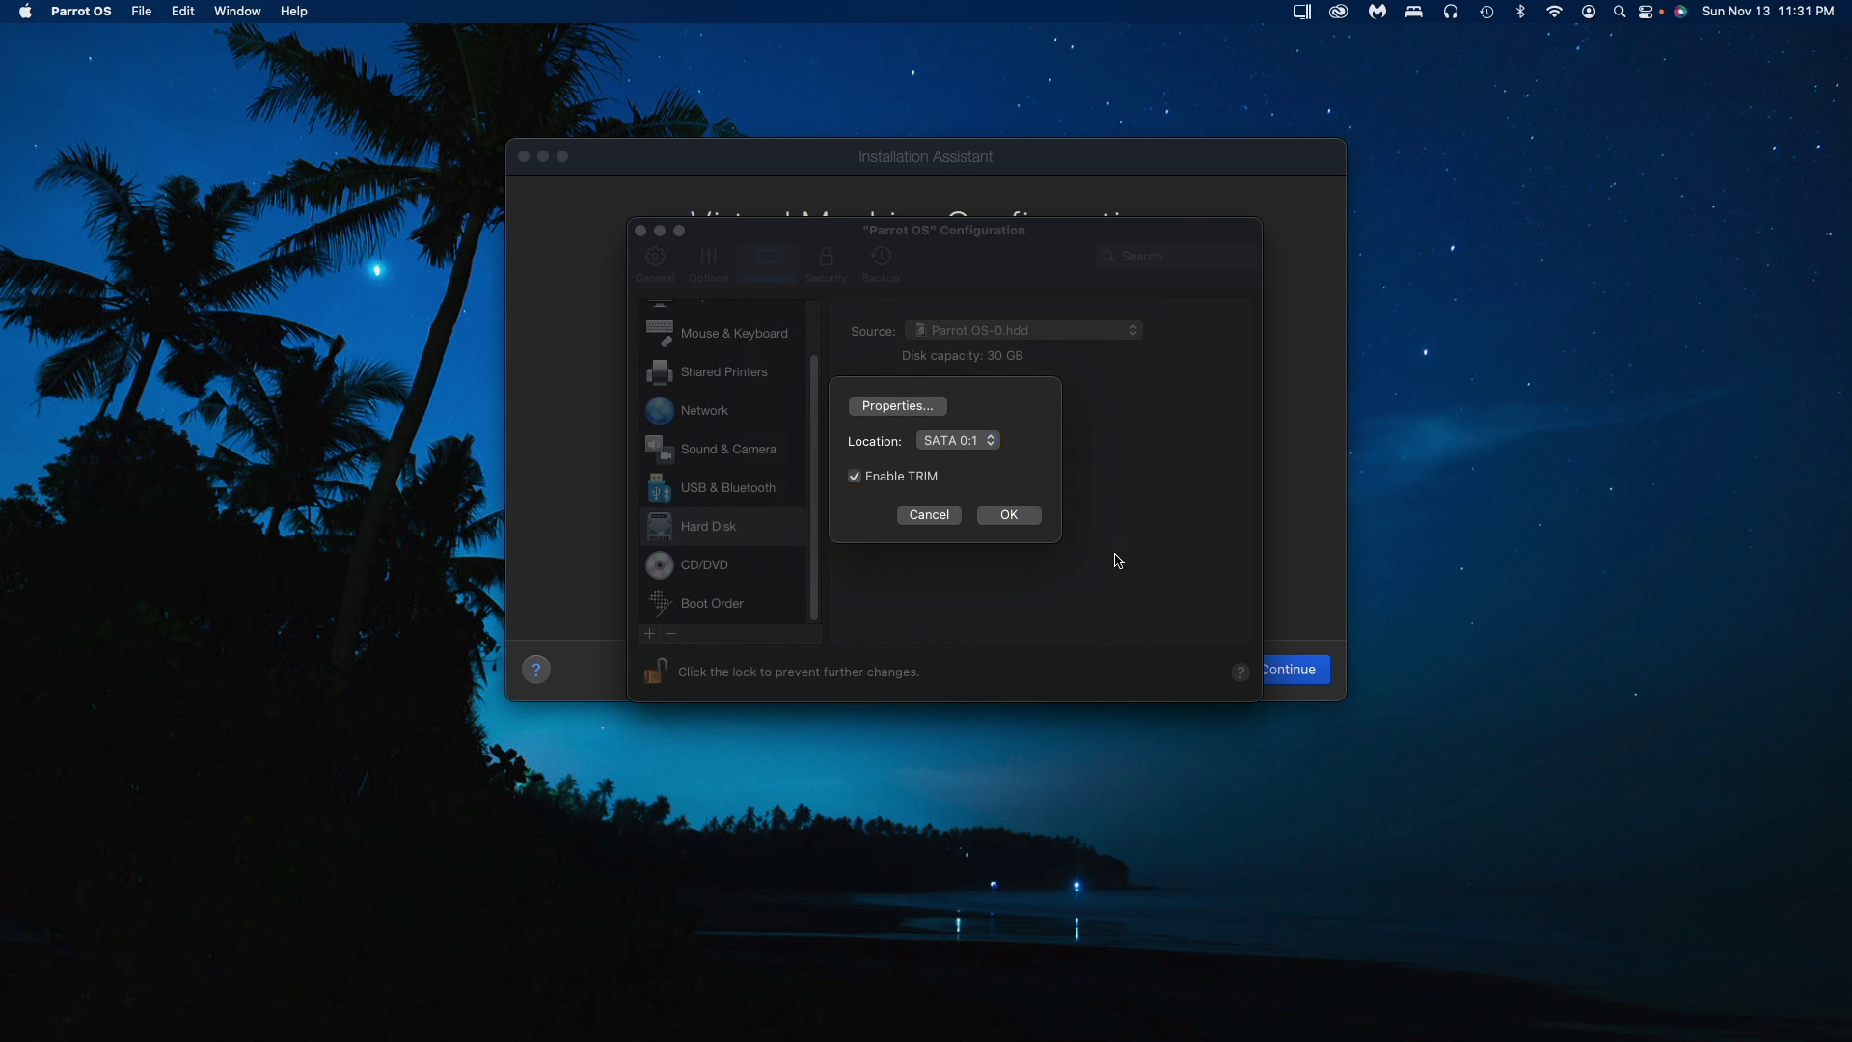
pyautogui.click(1010, 515)
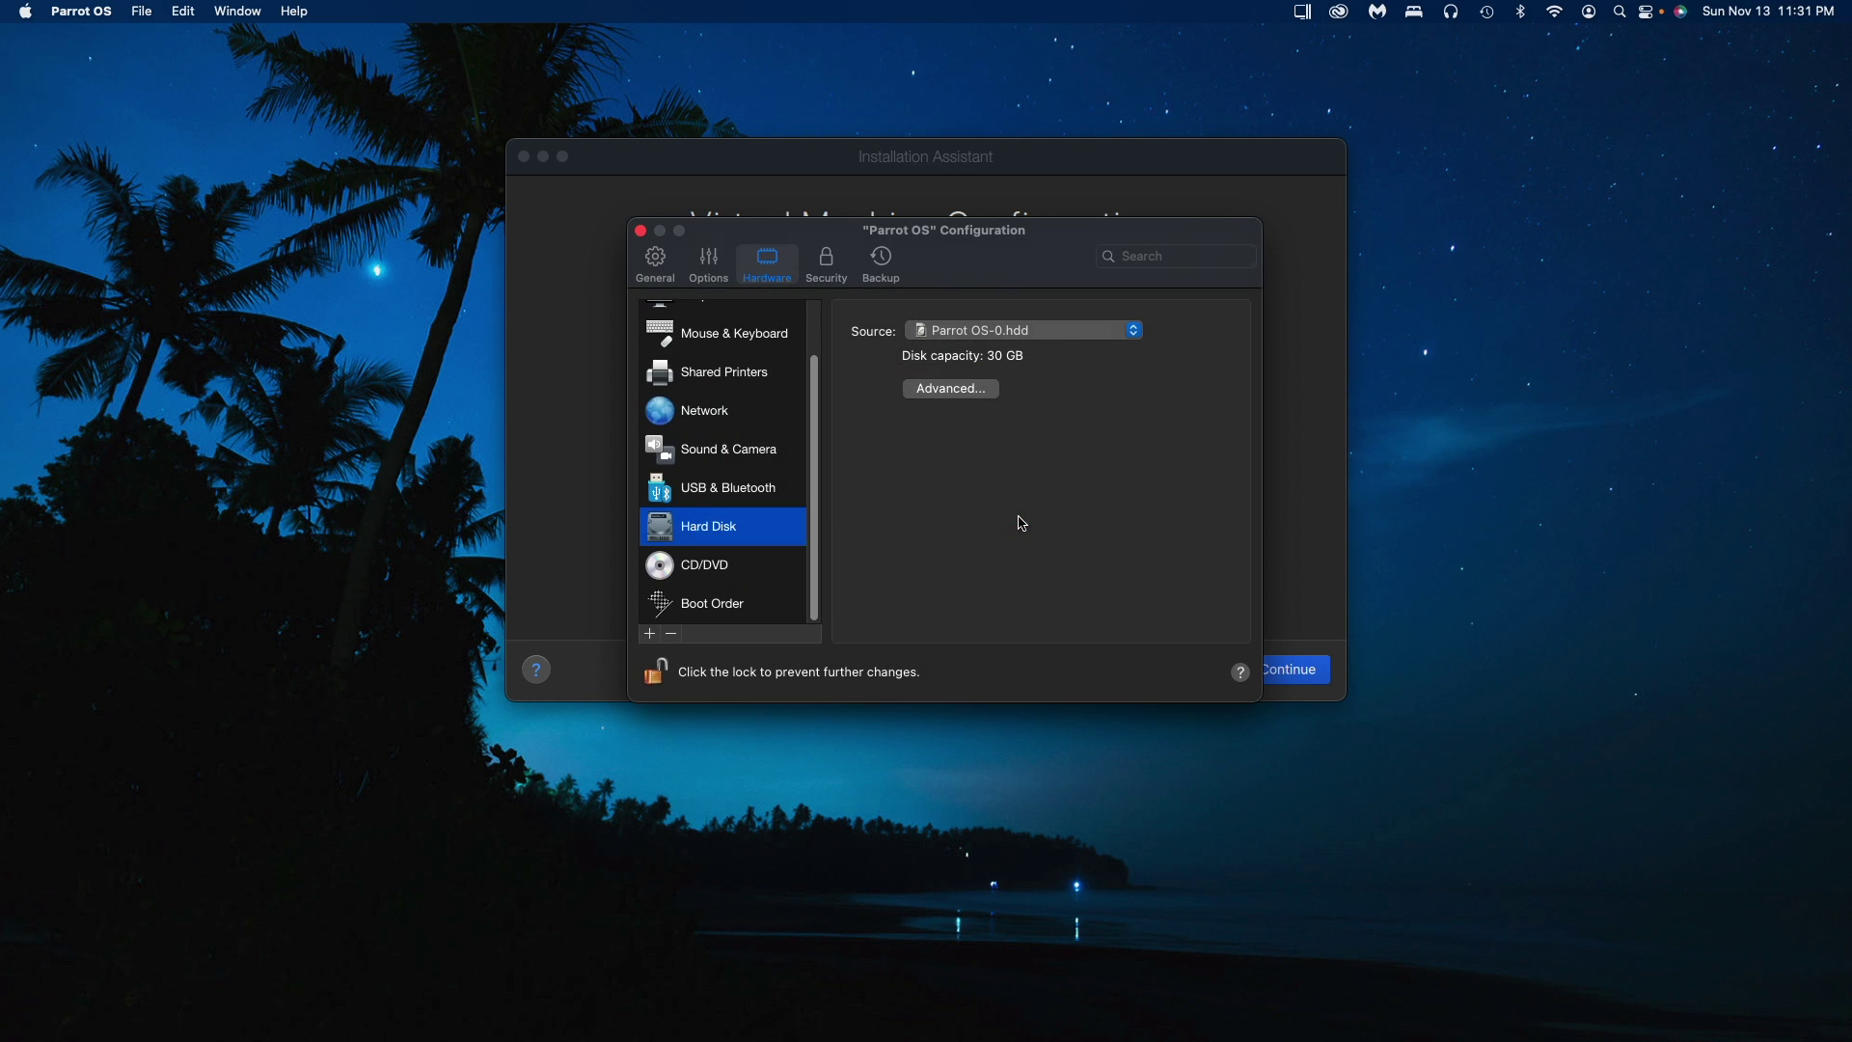
# Step: Review the CD/DVD and boot order settings, then close the configuration window
pyautogui.click(698, 557)
pyautogui.click(699, 603)
pyautogui.click(641, 232)
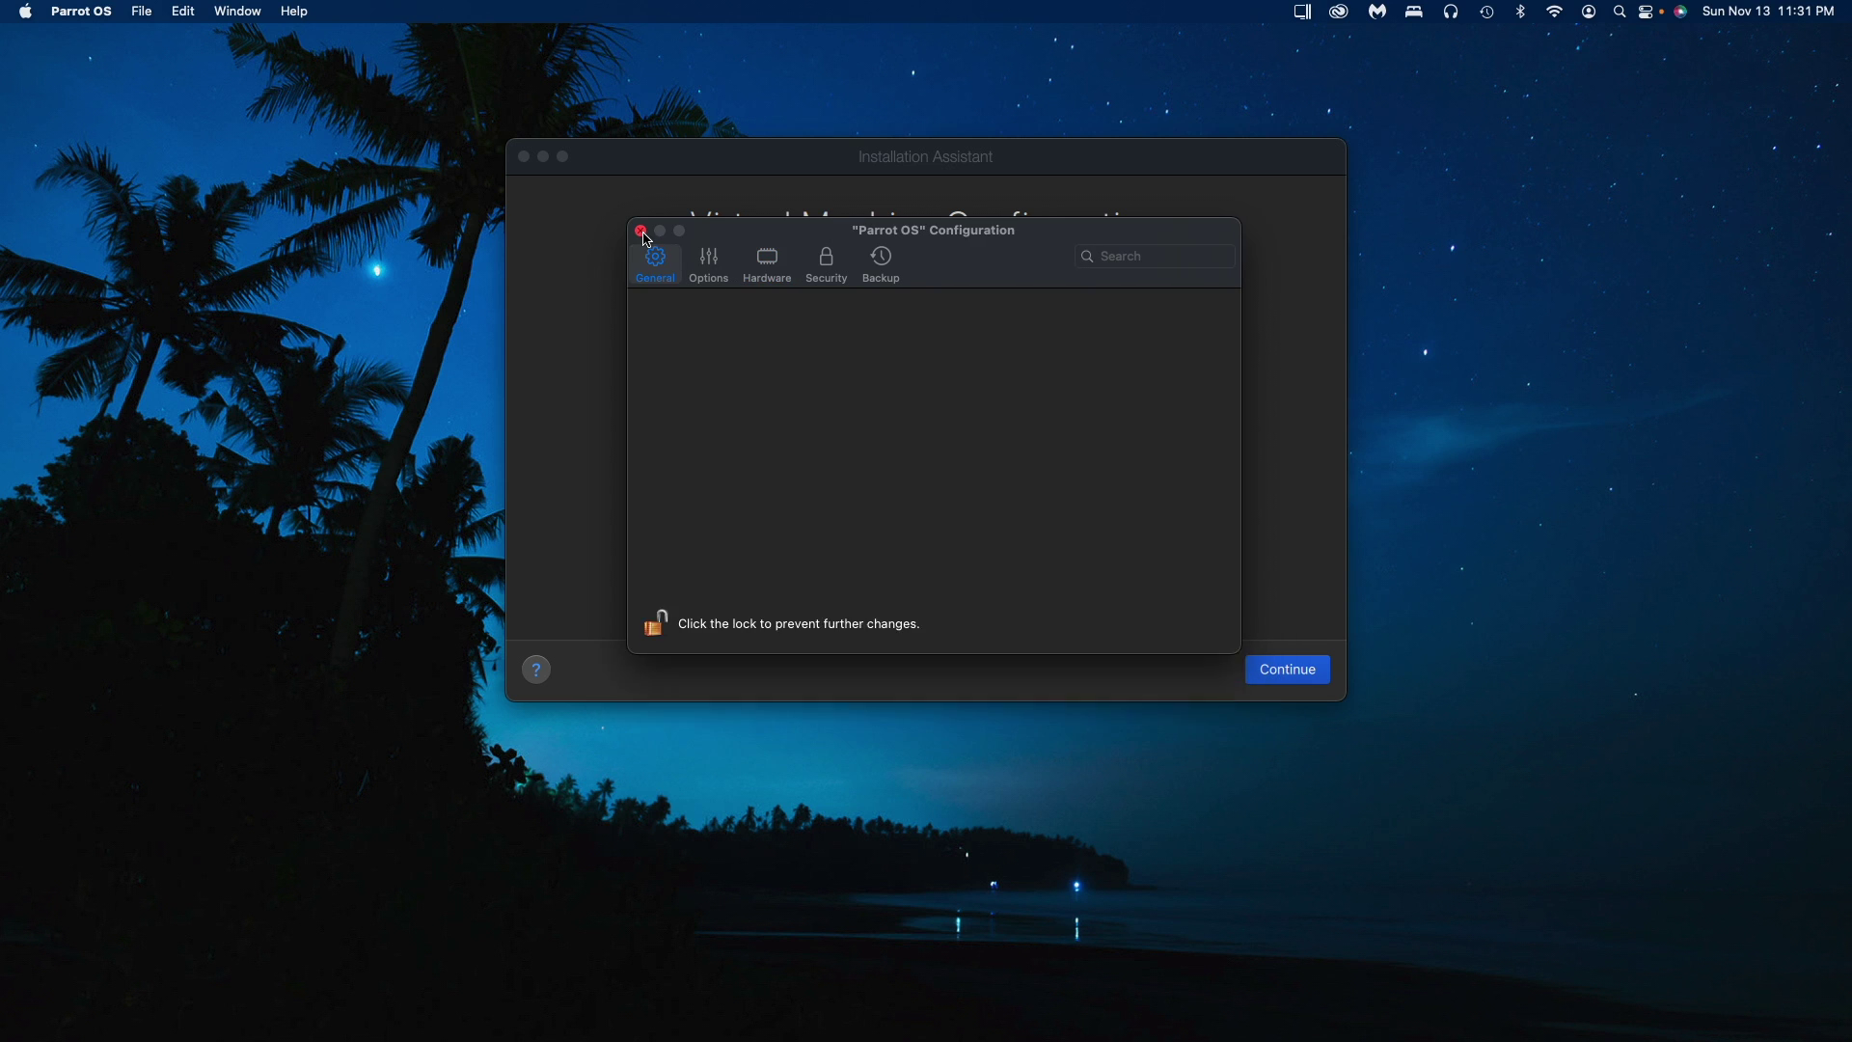
# Step: Start the Parrot OS VM, dismiss the trial notice, and boot the Try / Install live session
pyautogui.click(1288, 670)
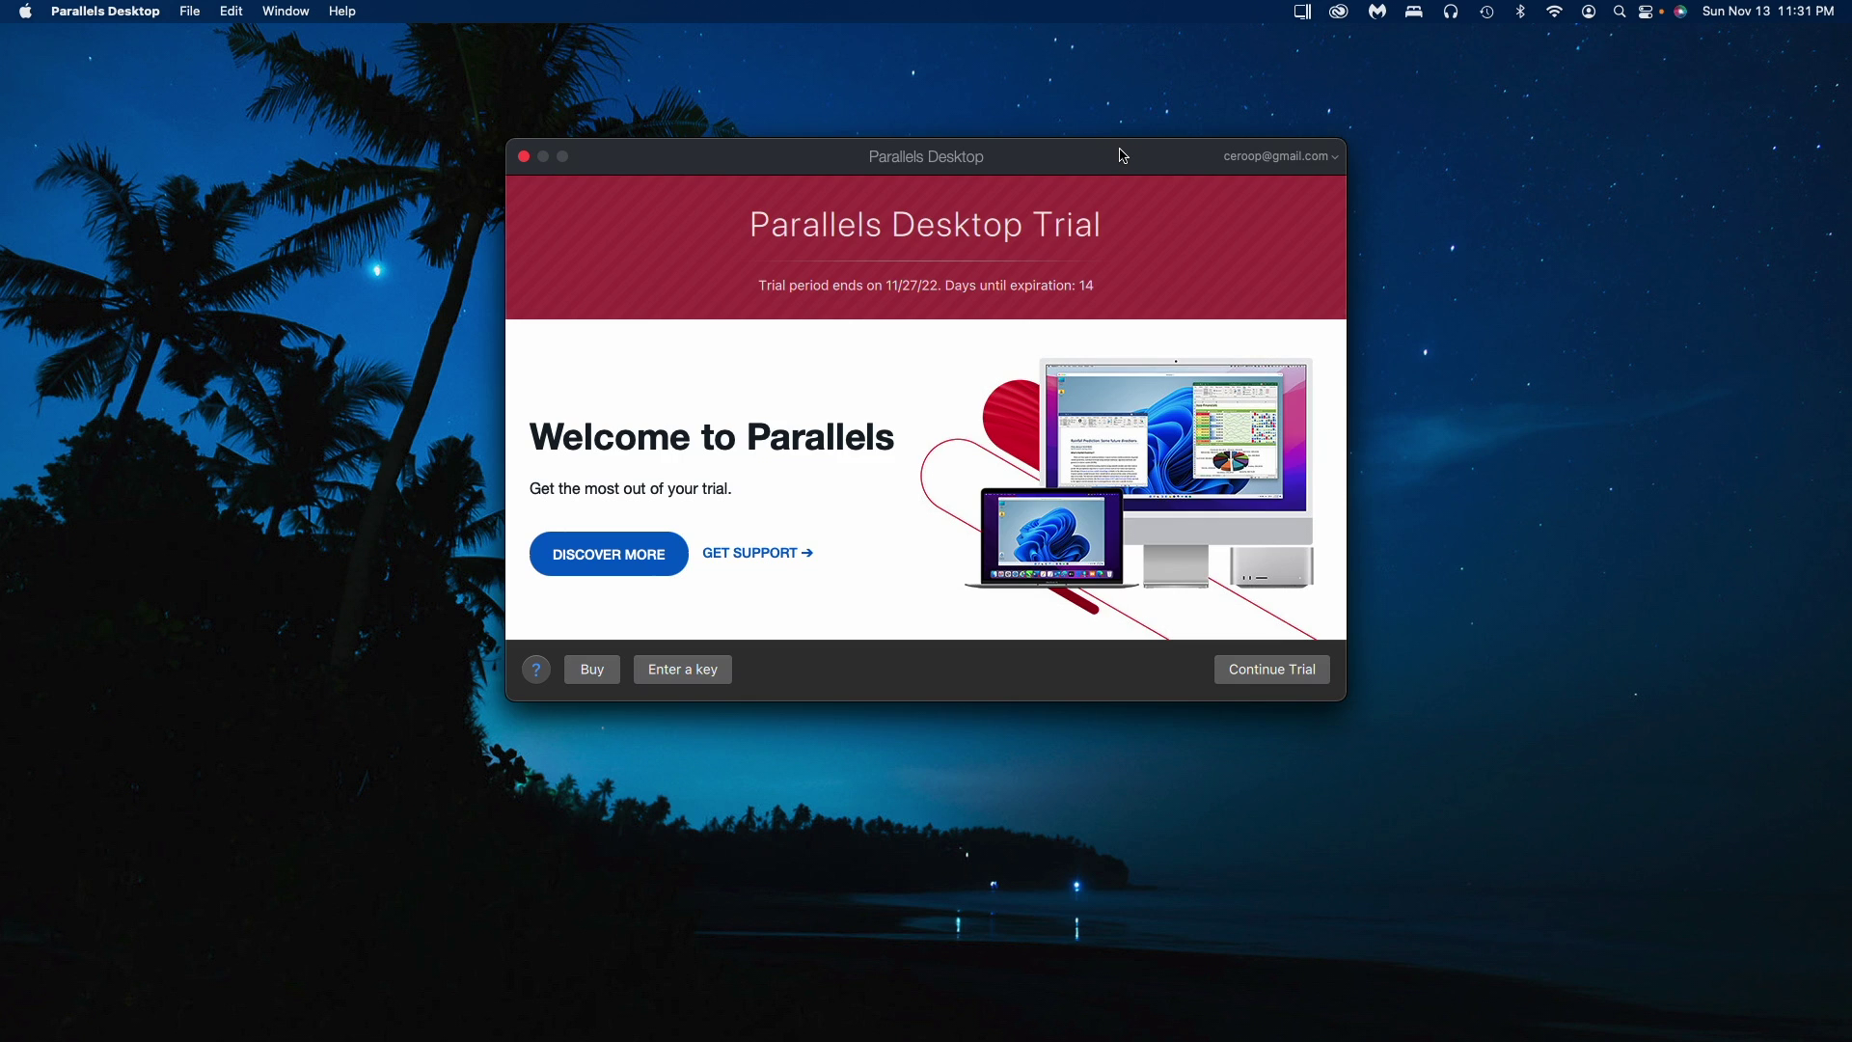
pyautogui.click(1302, 672)
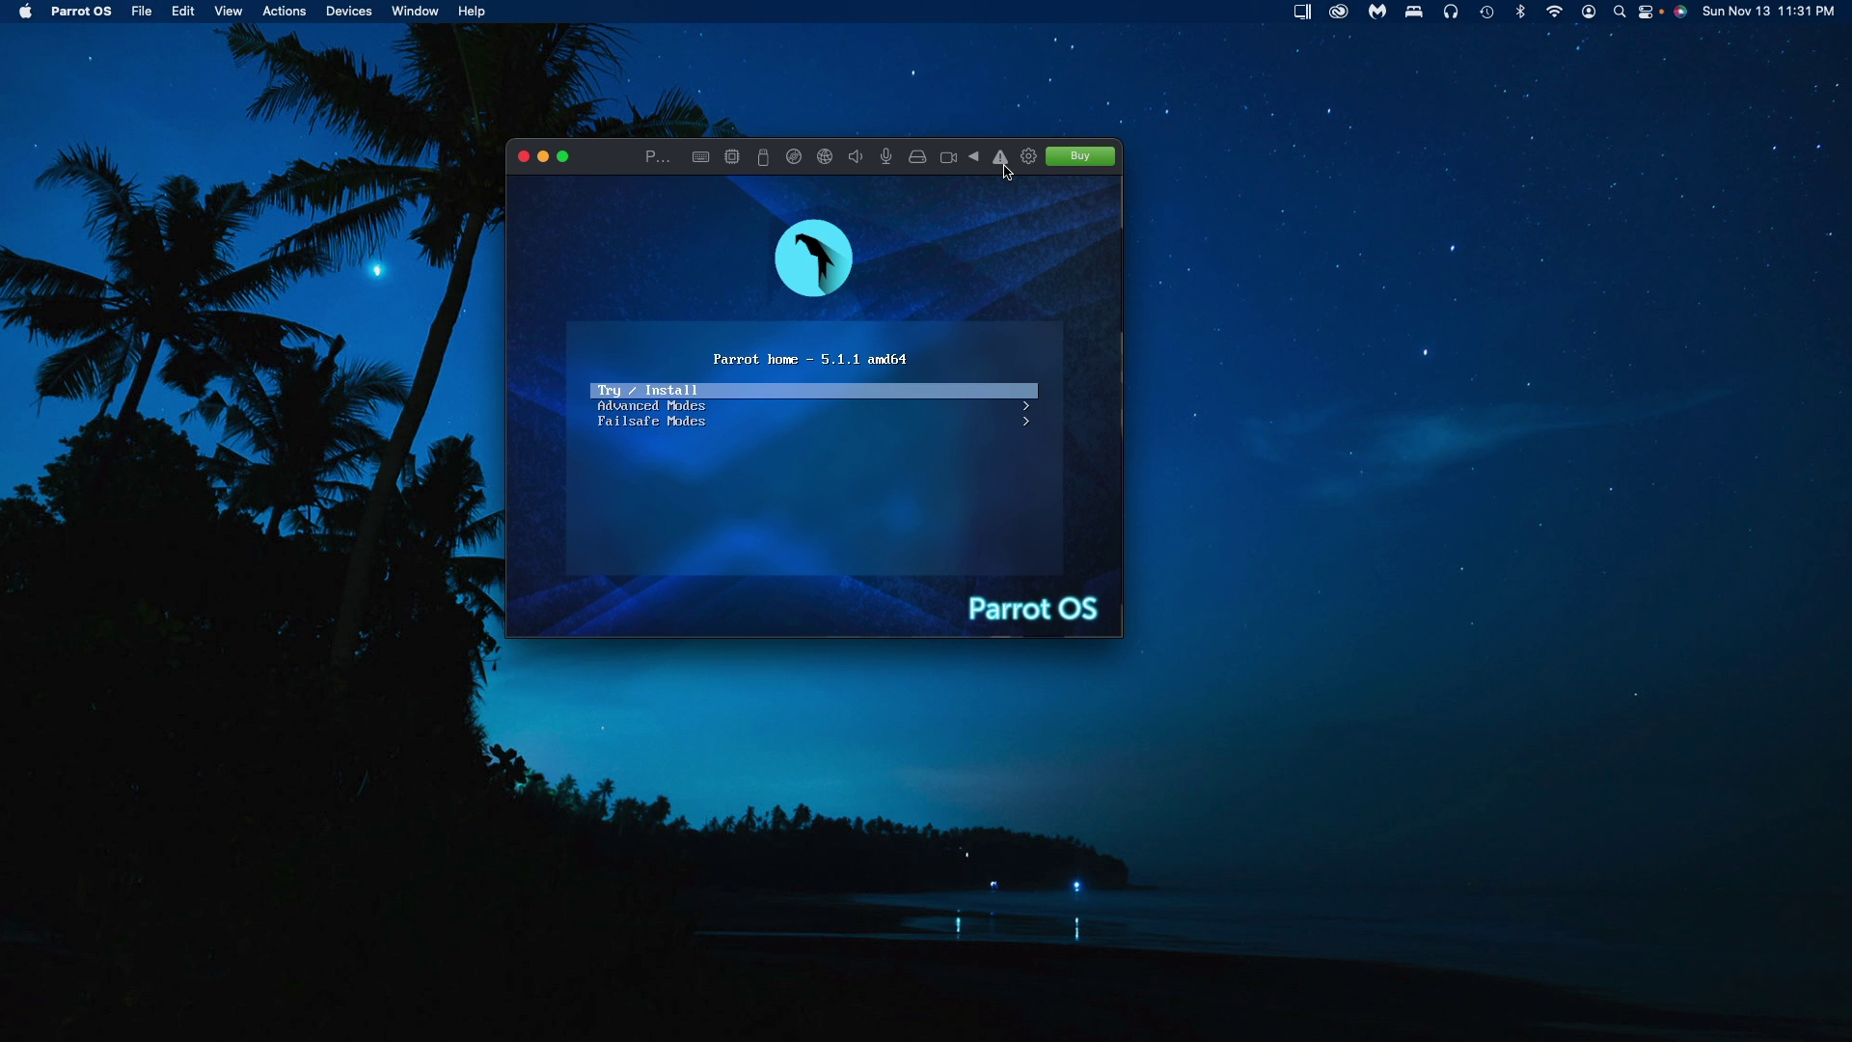
pyautogui.press('Down')
pyautogui.press('Up')
pyautogui.press('Return')
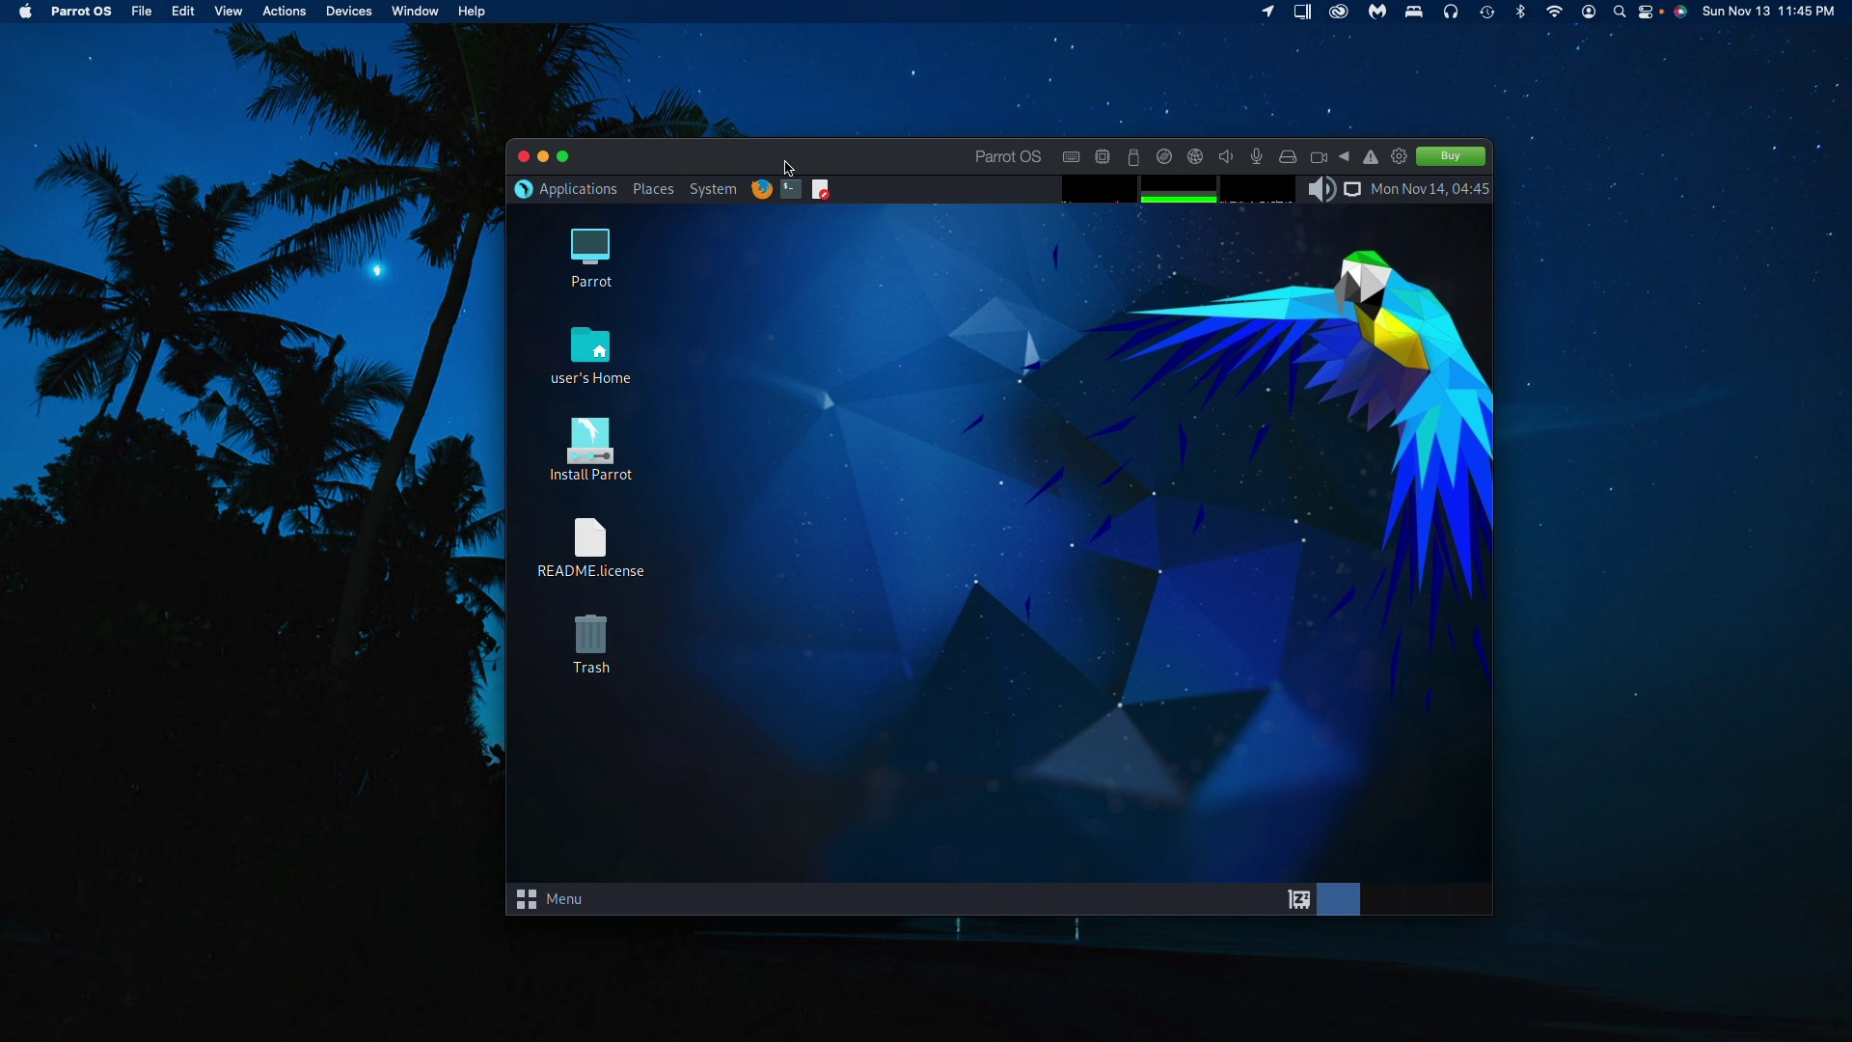
# Step: Launch the Install Parrot desktop icon and move past the installer's Welcome page
pyautogui.click(594, 436)
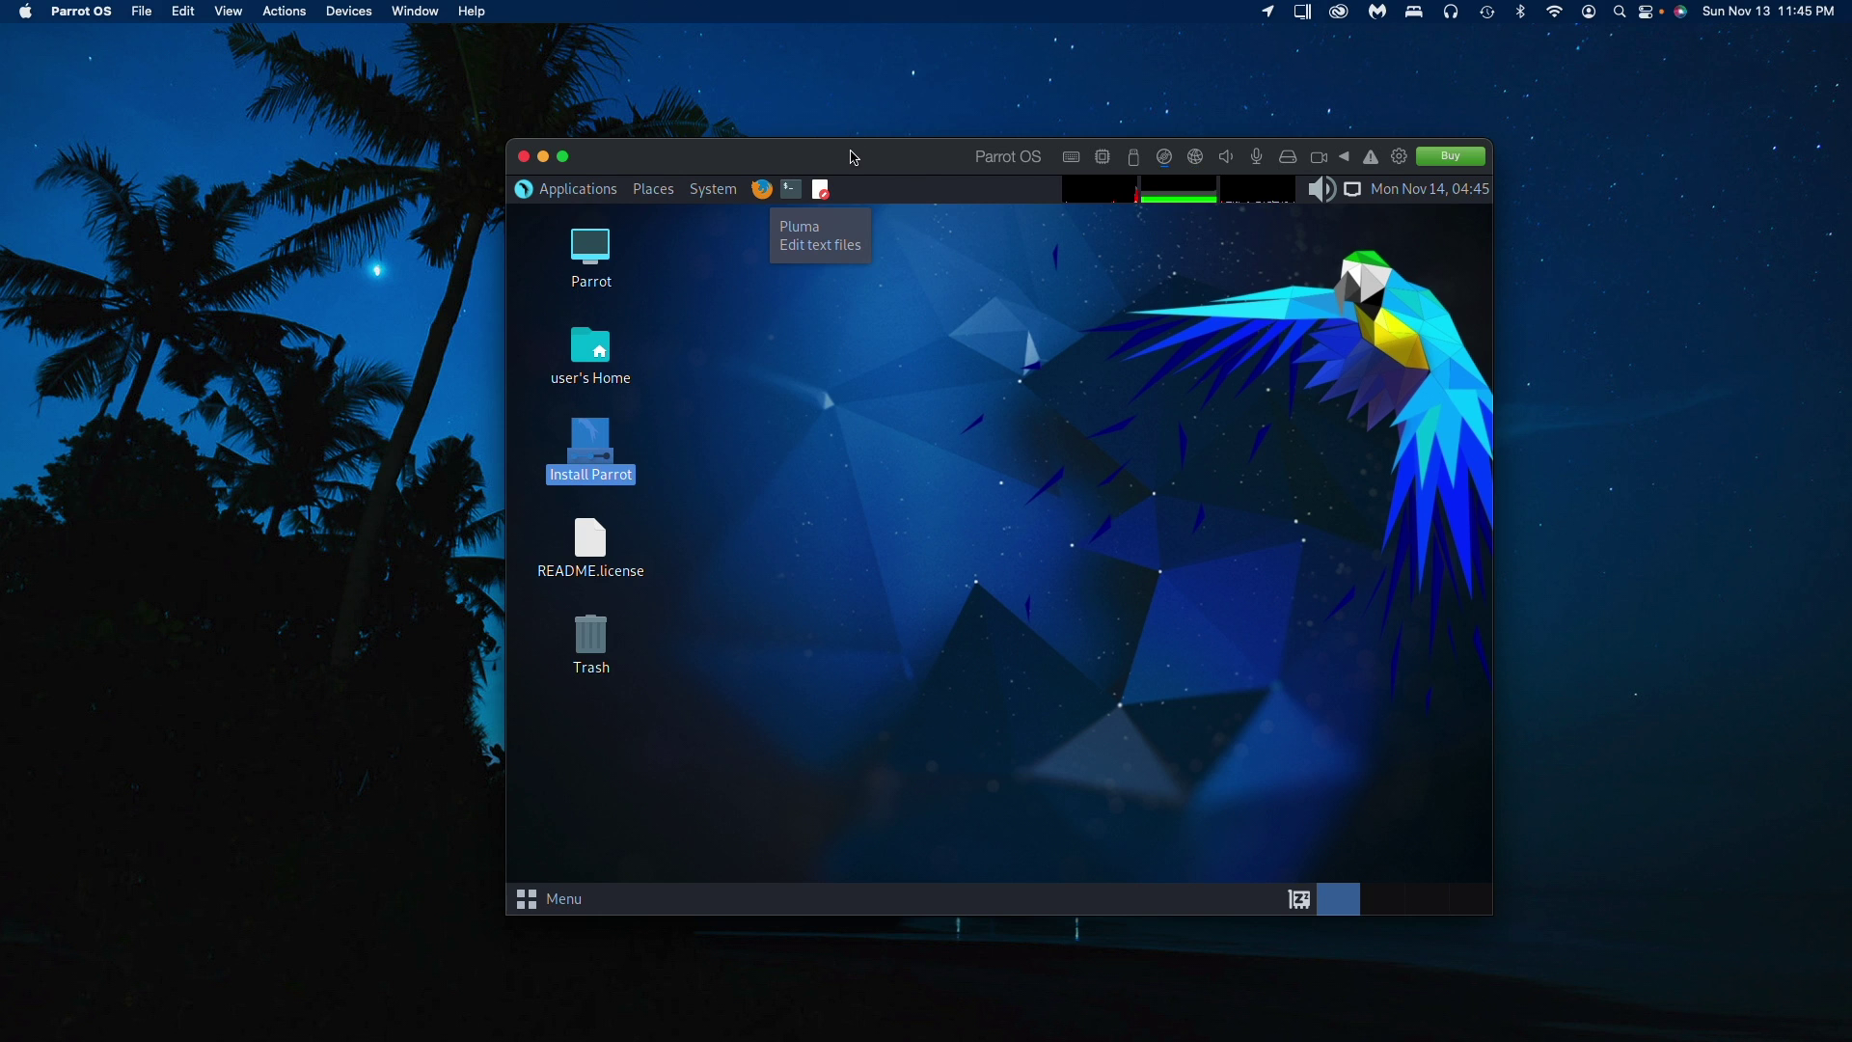
pyautogui.doubleClick(595, 446)
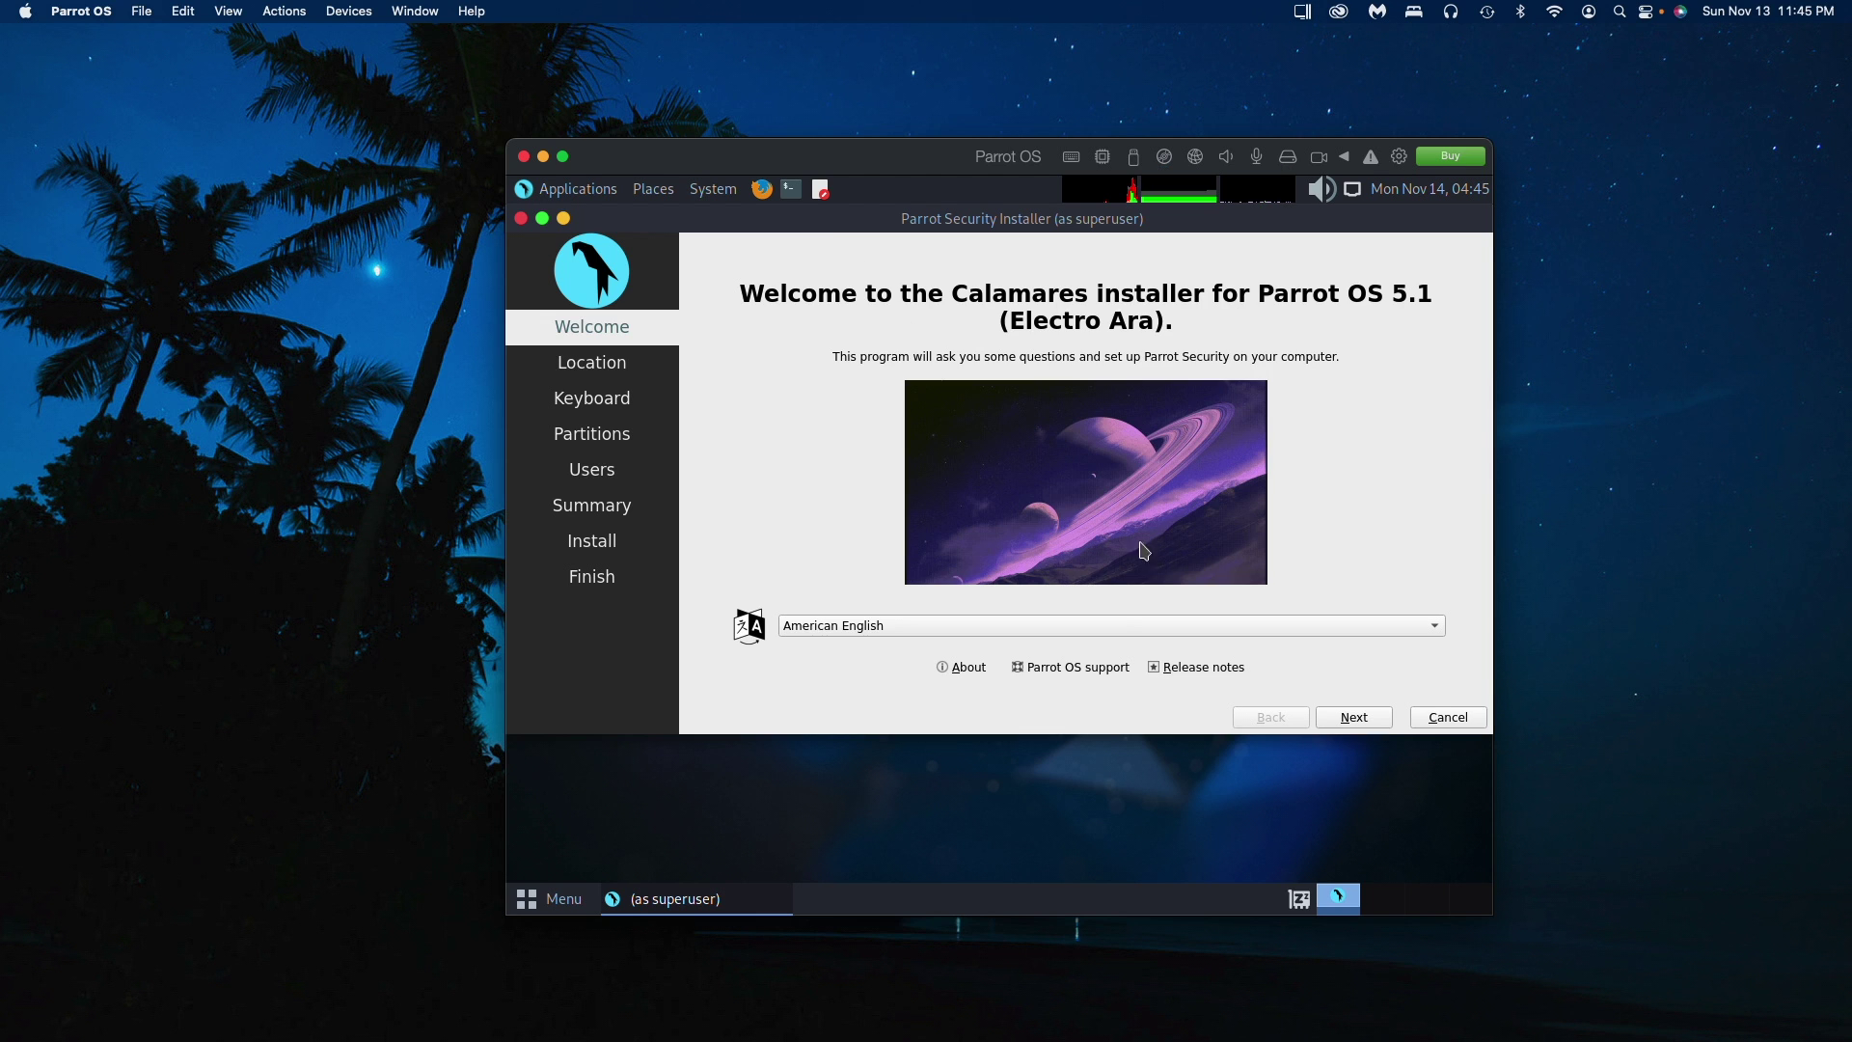
pyautogui.click(1362, 722)
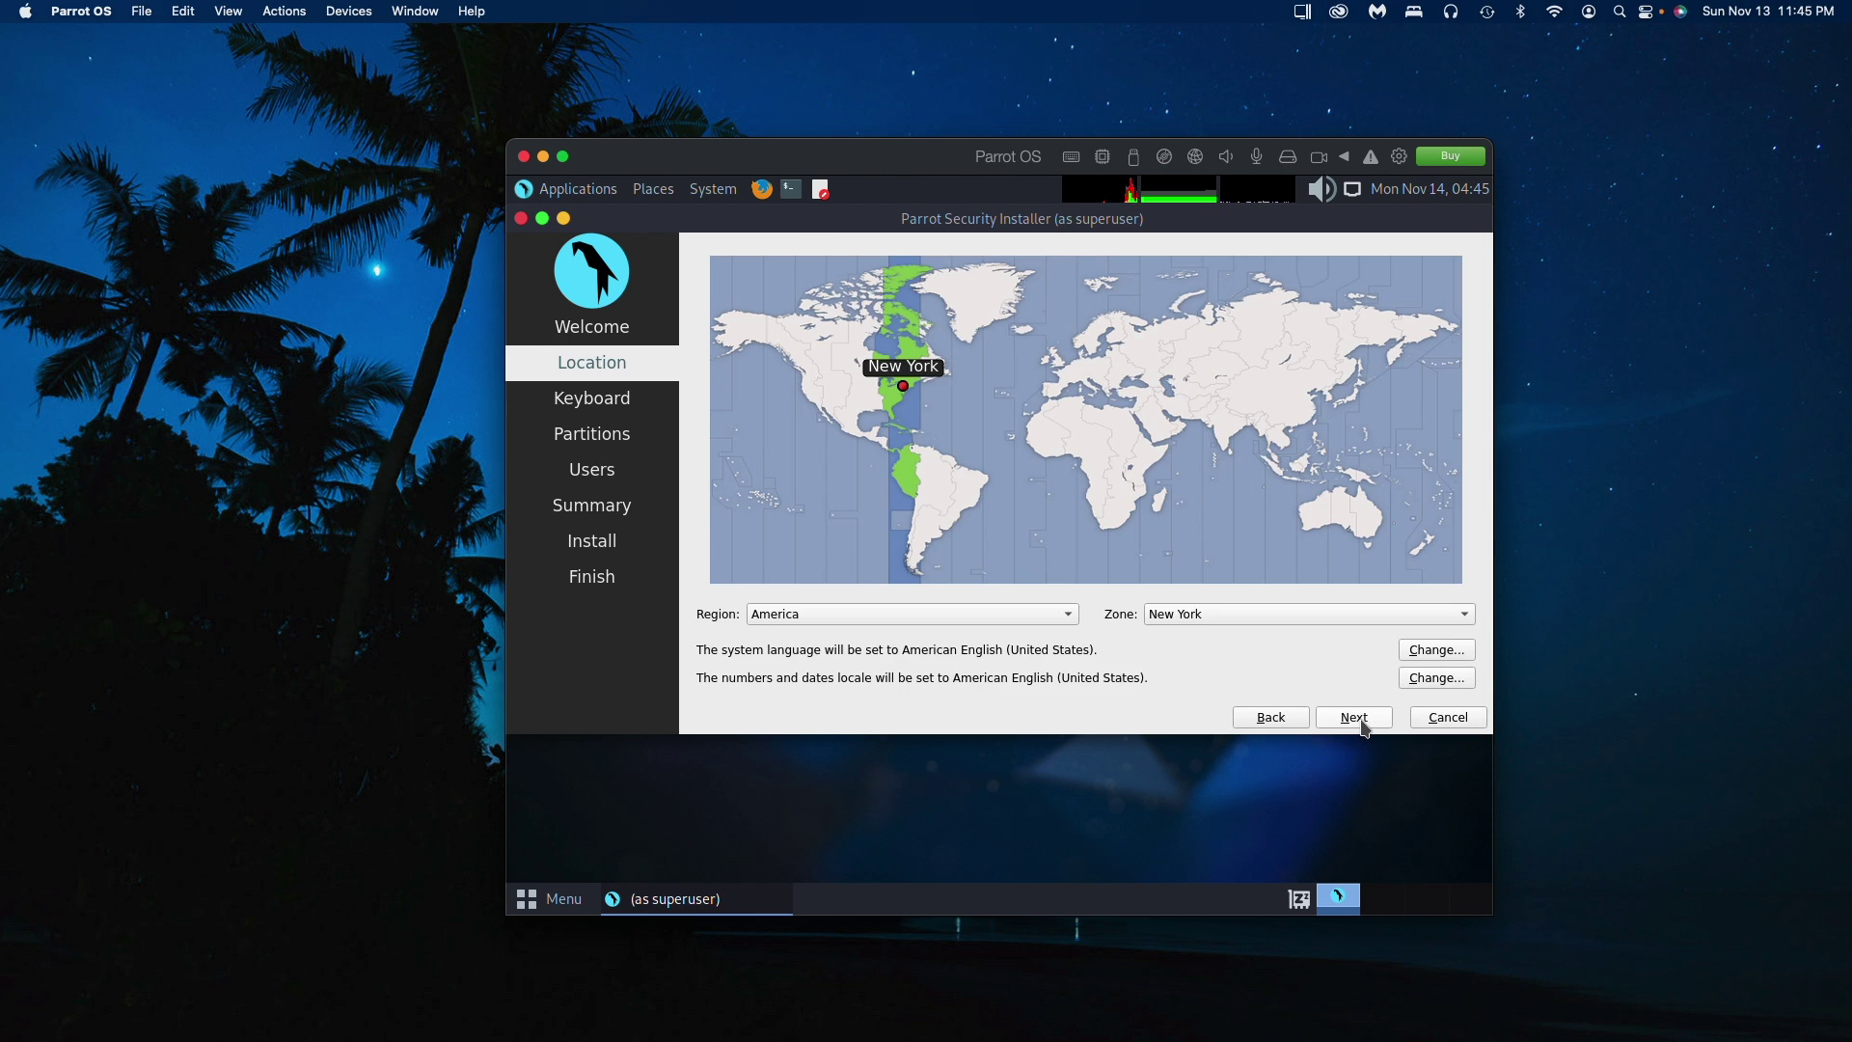
# Step: Accept Location and Keyboard defaults, choose Erase disk, and confirm installing Parrot
pyautogui.click(1363, 722)
pyautogui.click(1362, 721)
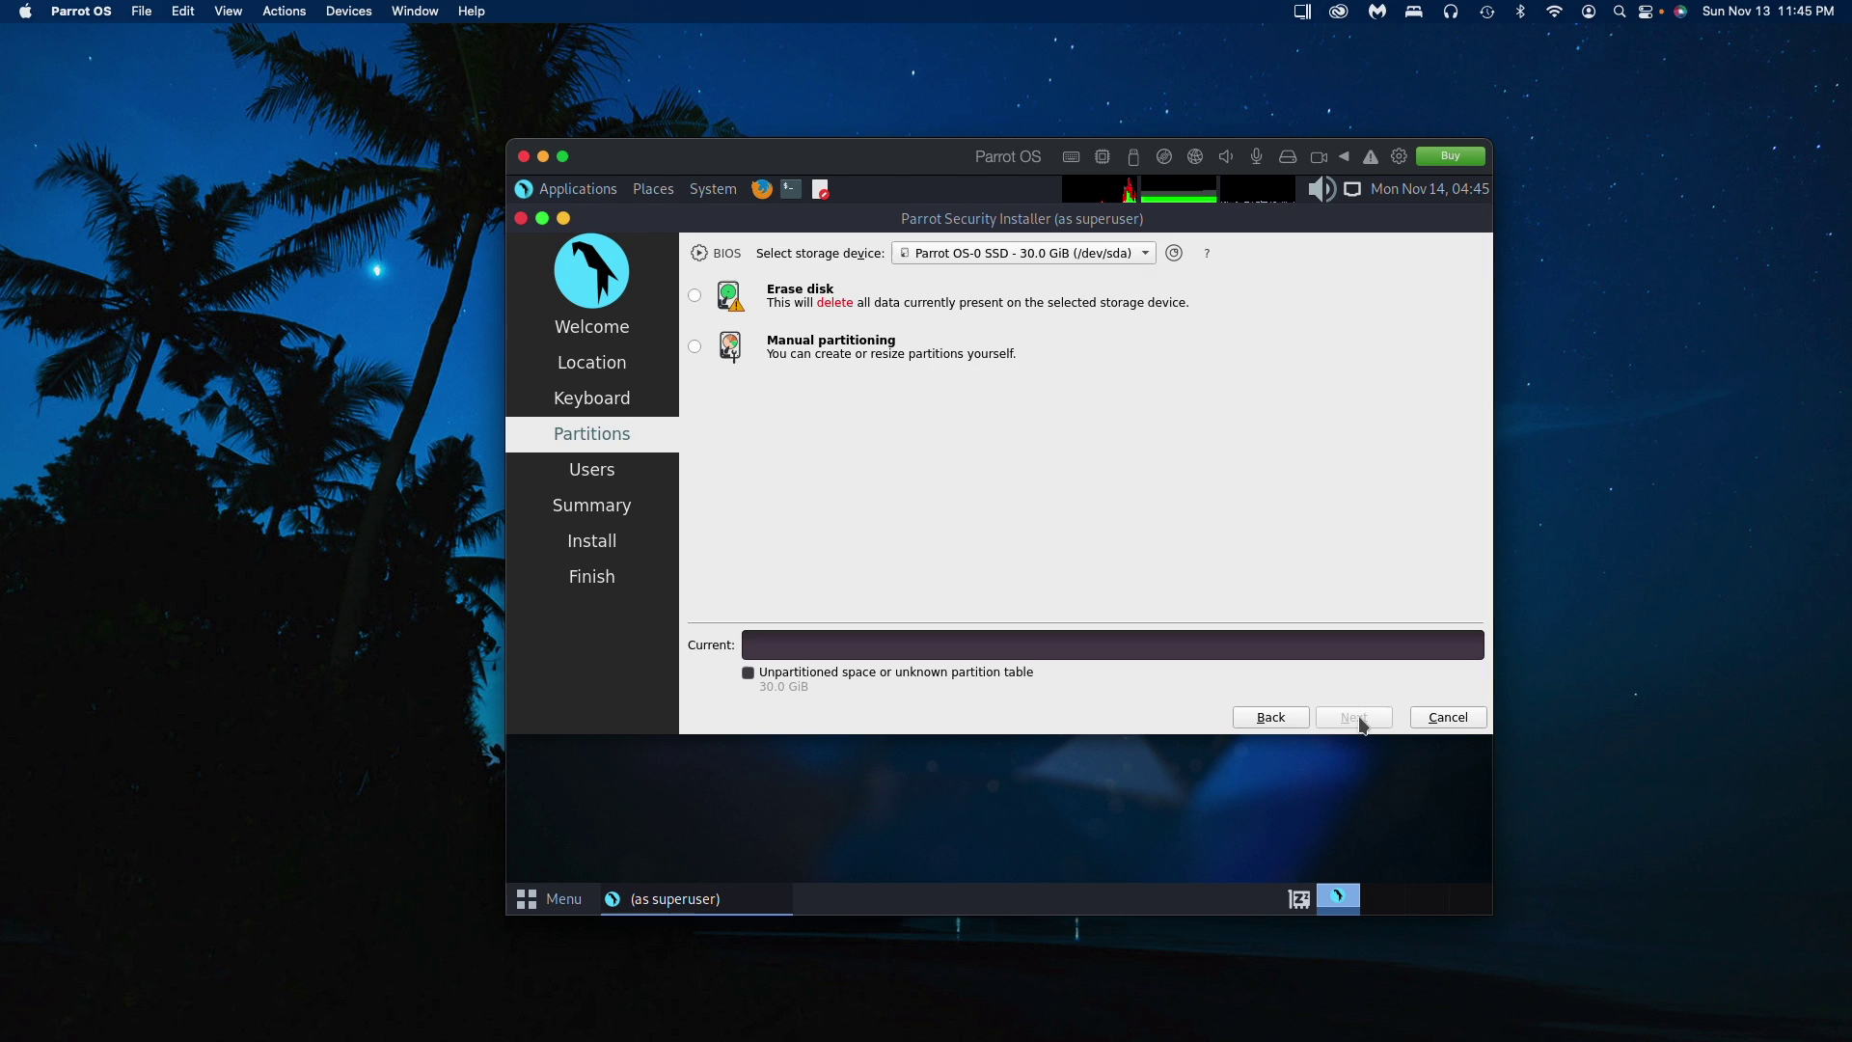
pyautogui.click(694, 296)
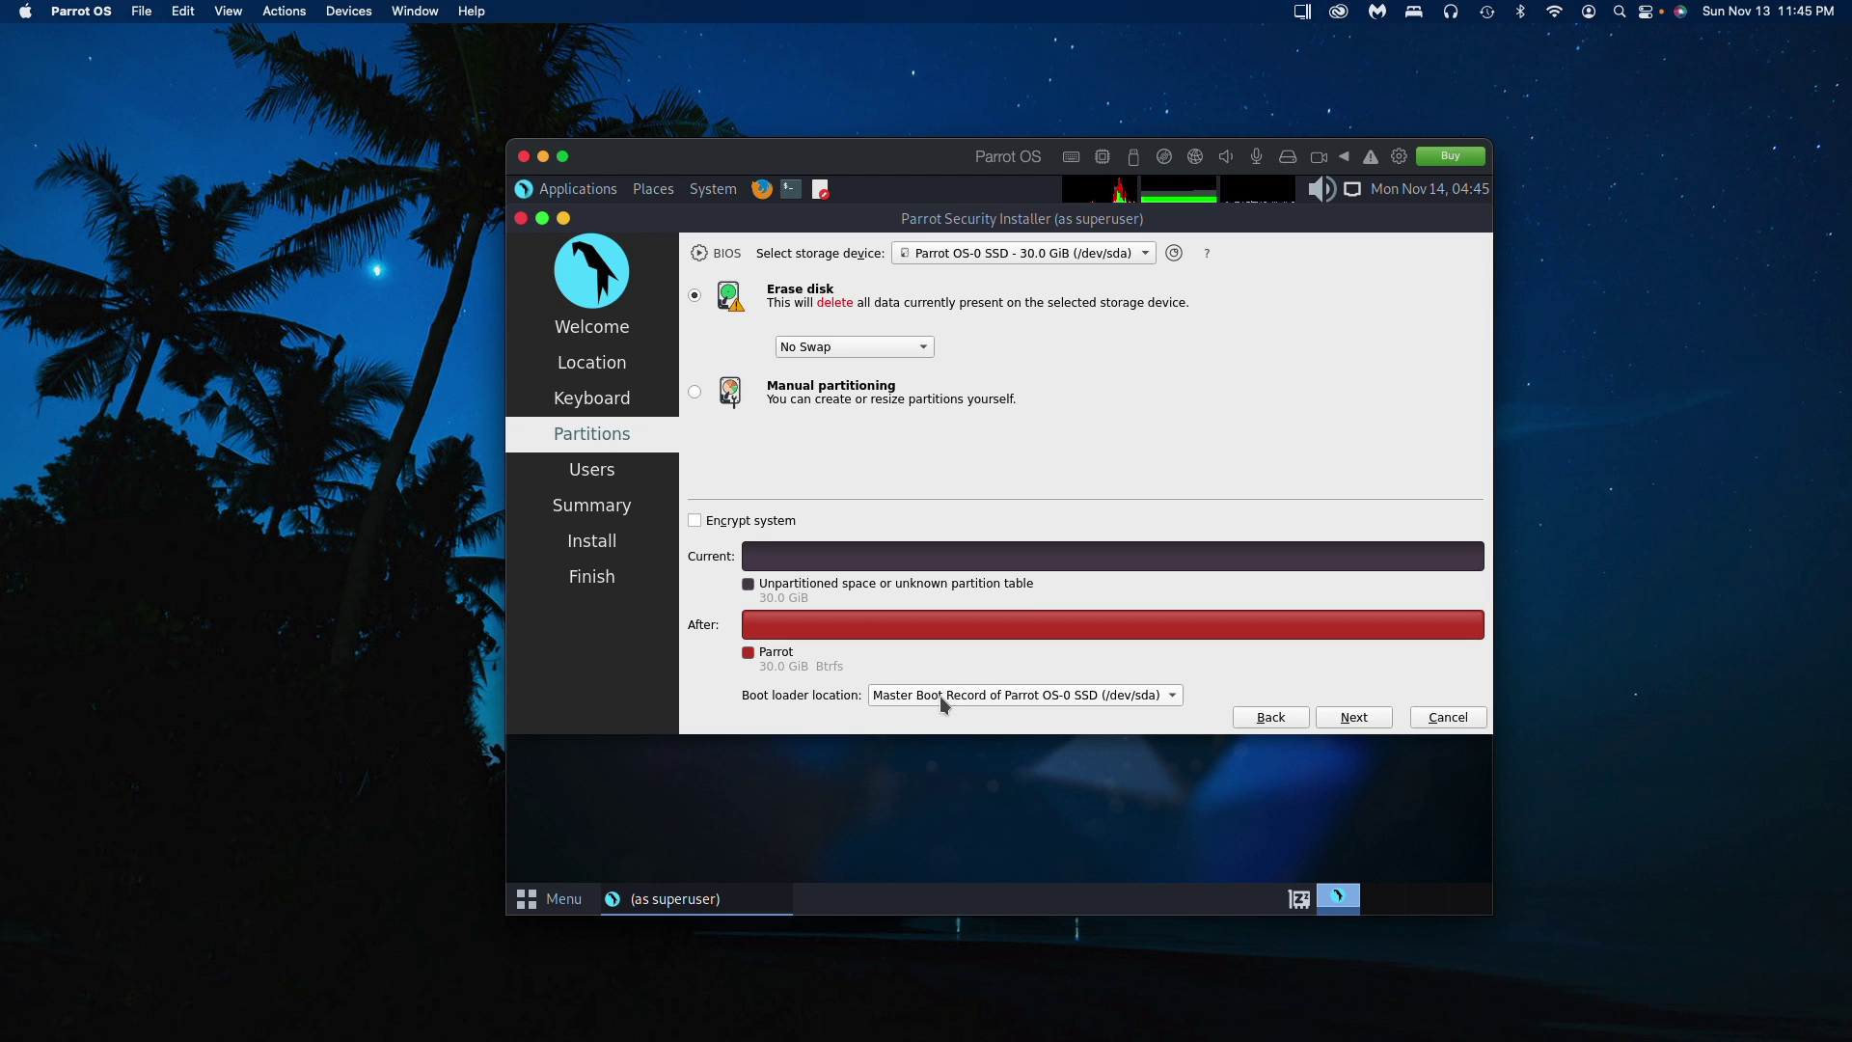
pyautogui.click(1335, 716)
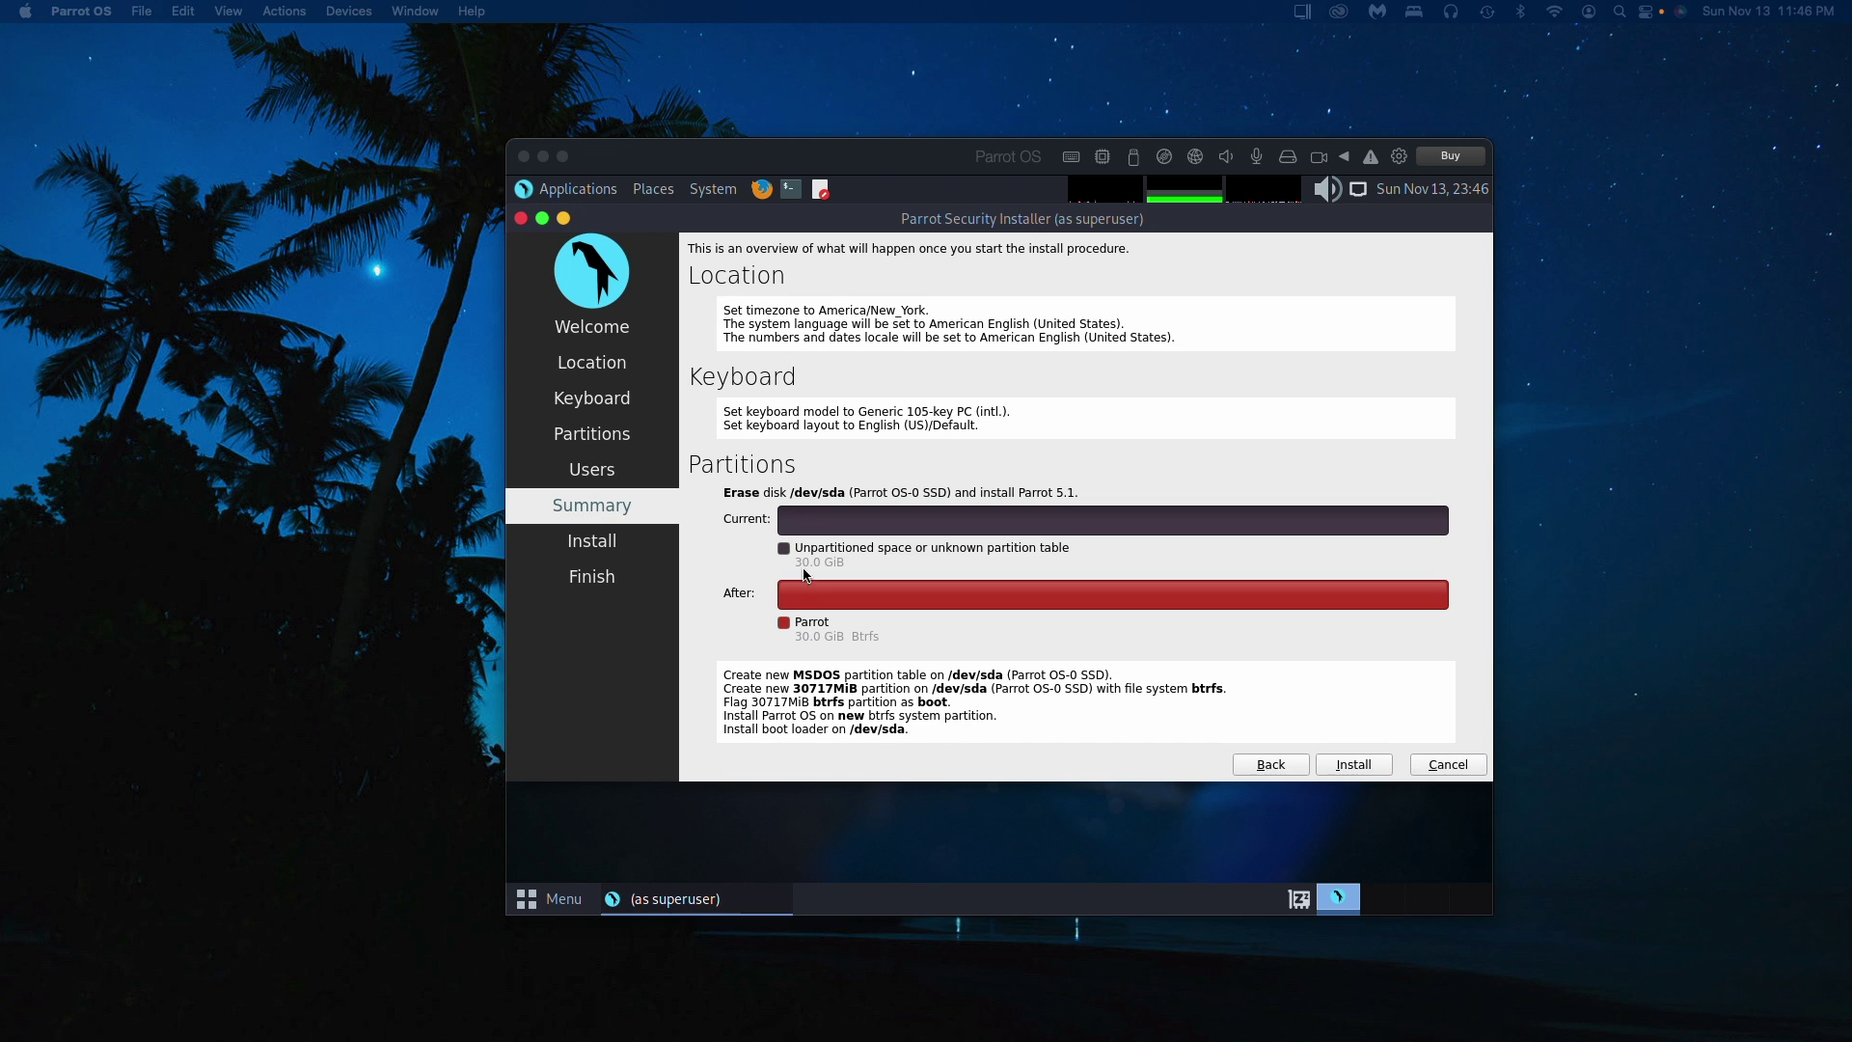
pyautogui.click(1354, 764)
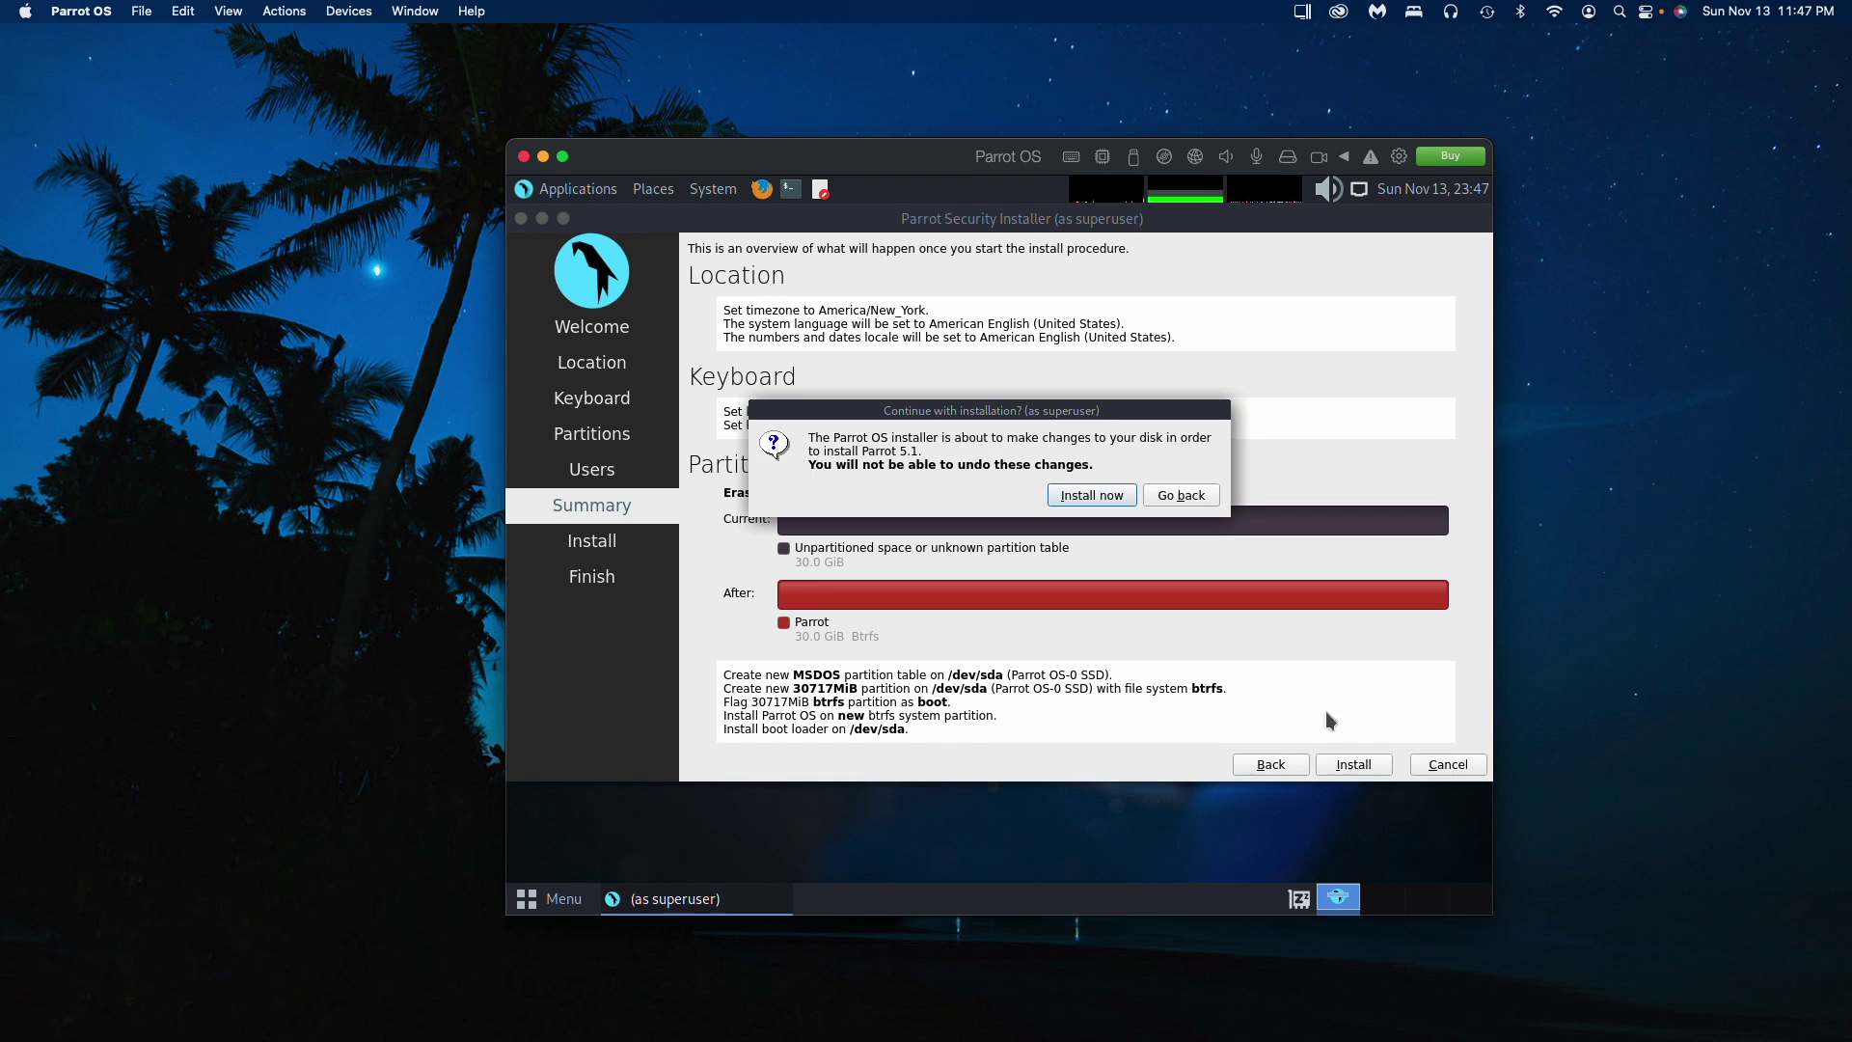
pyautogui.click(1094, 497)
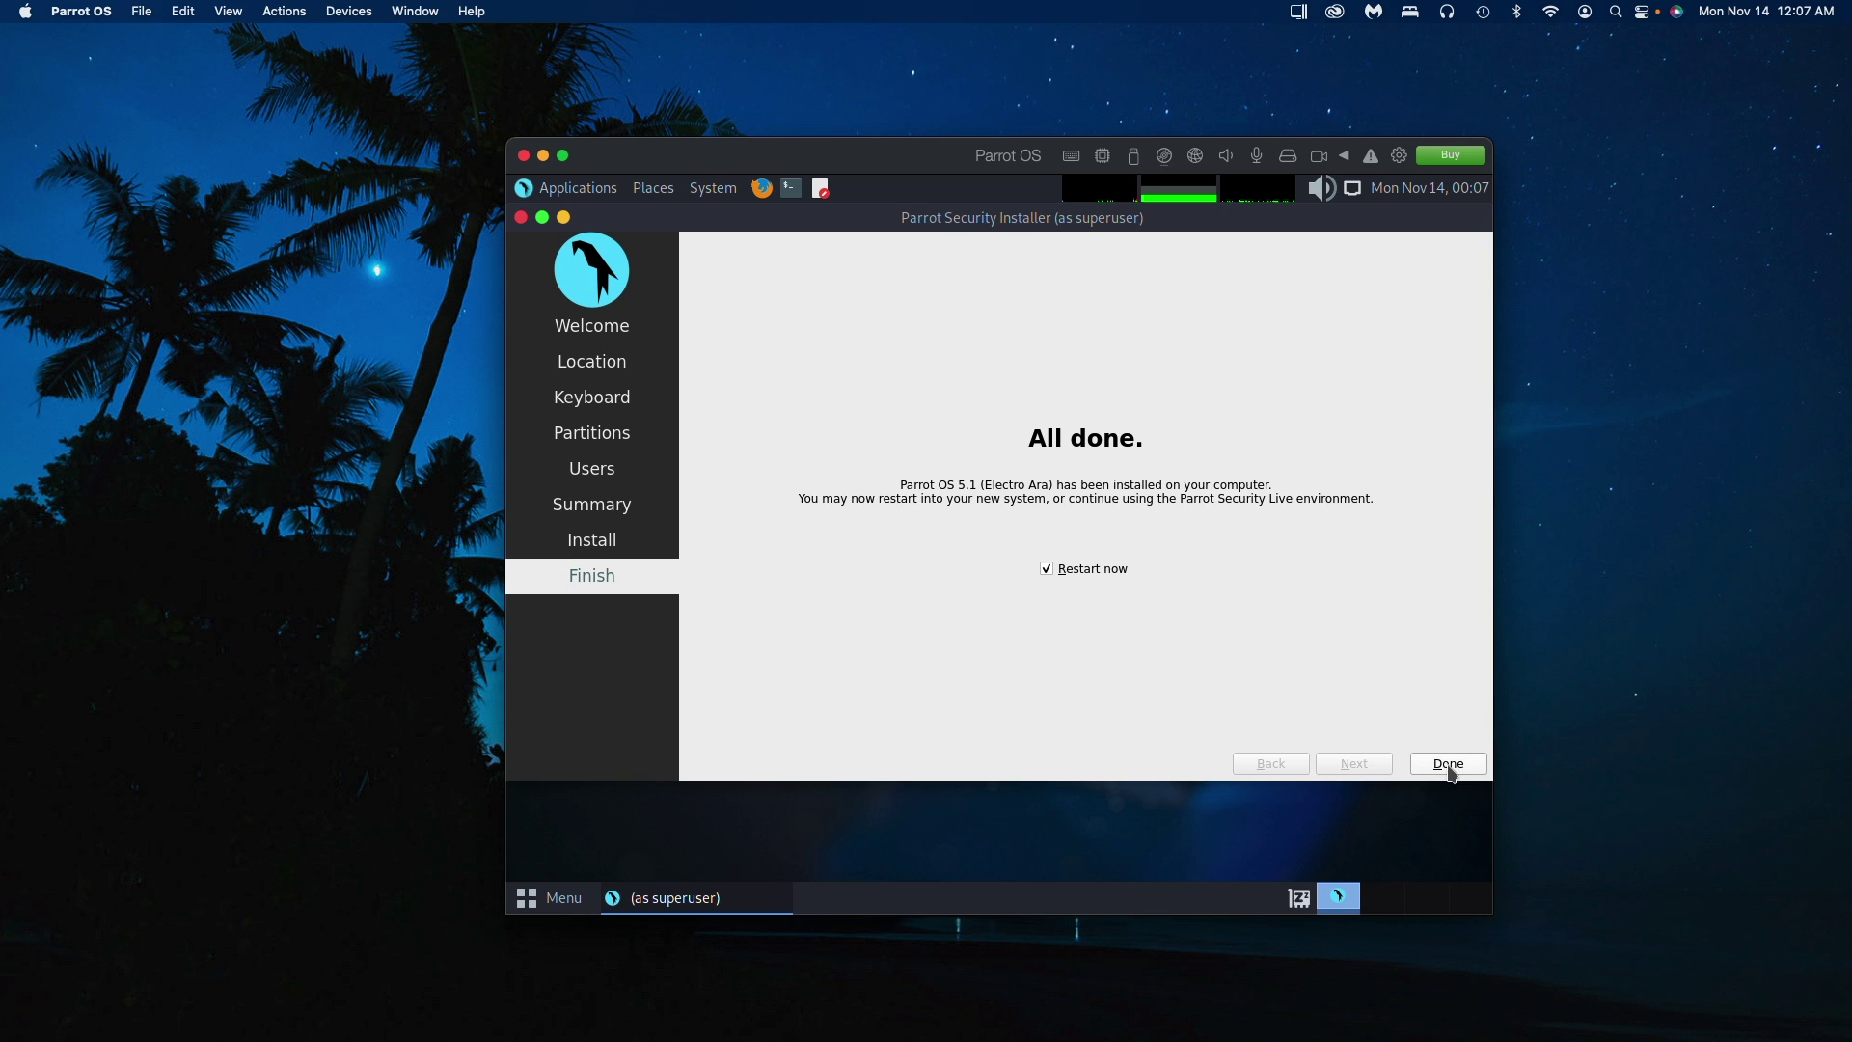
# Step: Finish the completed Parrot OS 5.1 install with restart checked, rebooting to the GRUB menu
pyautogui.click(1449, 764)
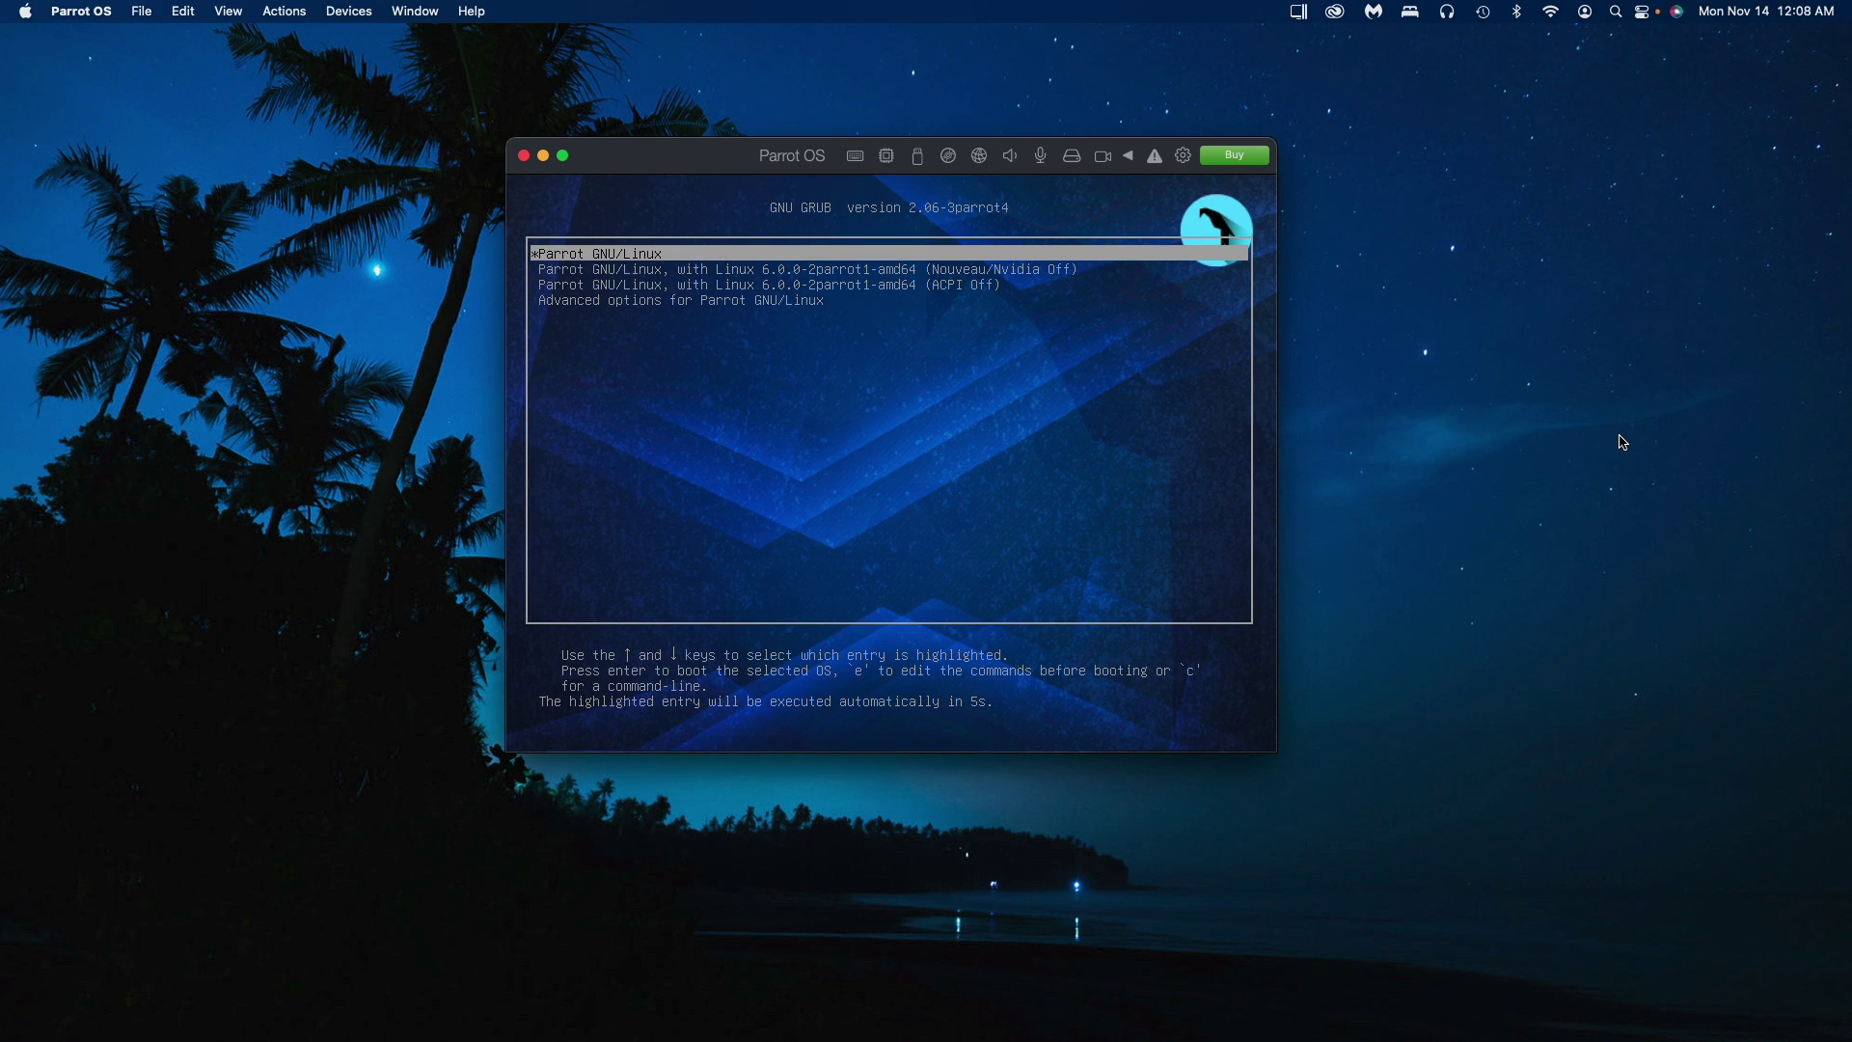
# Step: Halt the GRUB countdown and boot the installed Parrot GNU/Linux entry
pyautogui.press('Down')
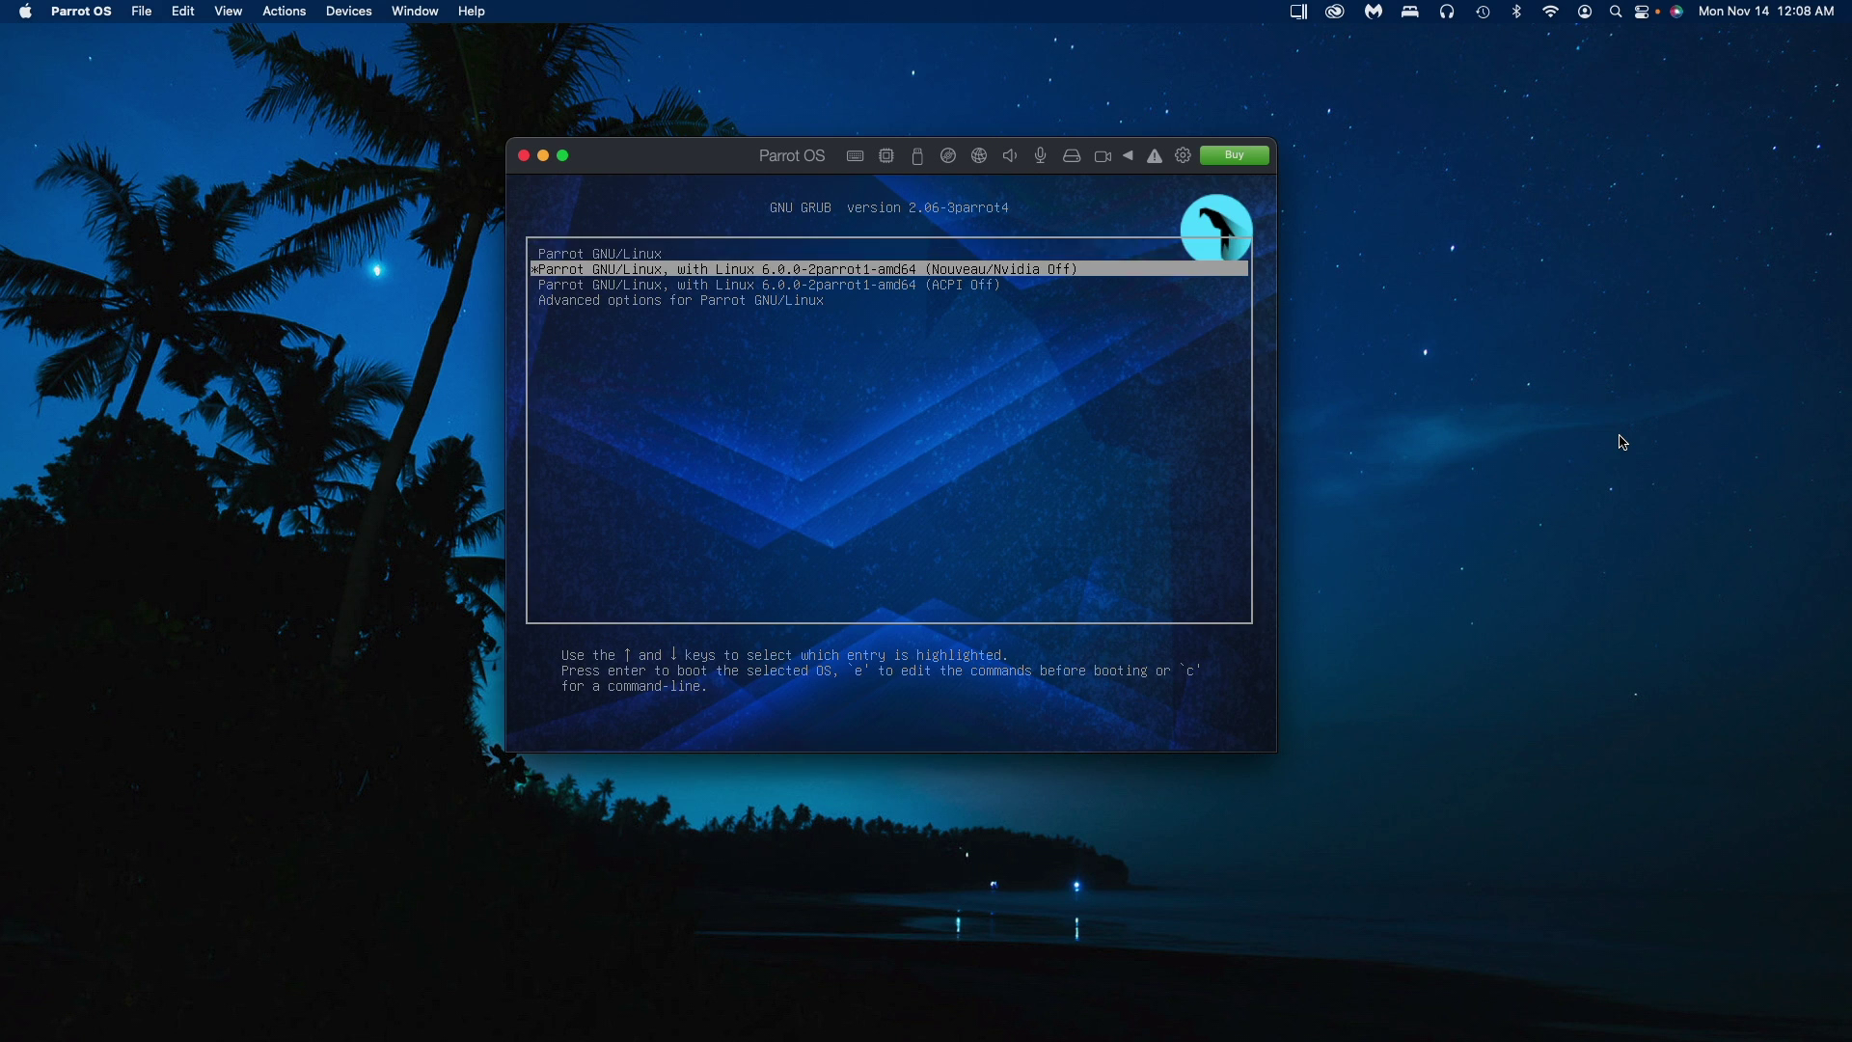
pyautogui.press('Up')
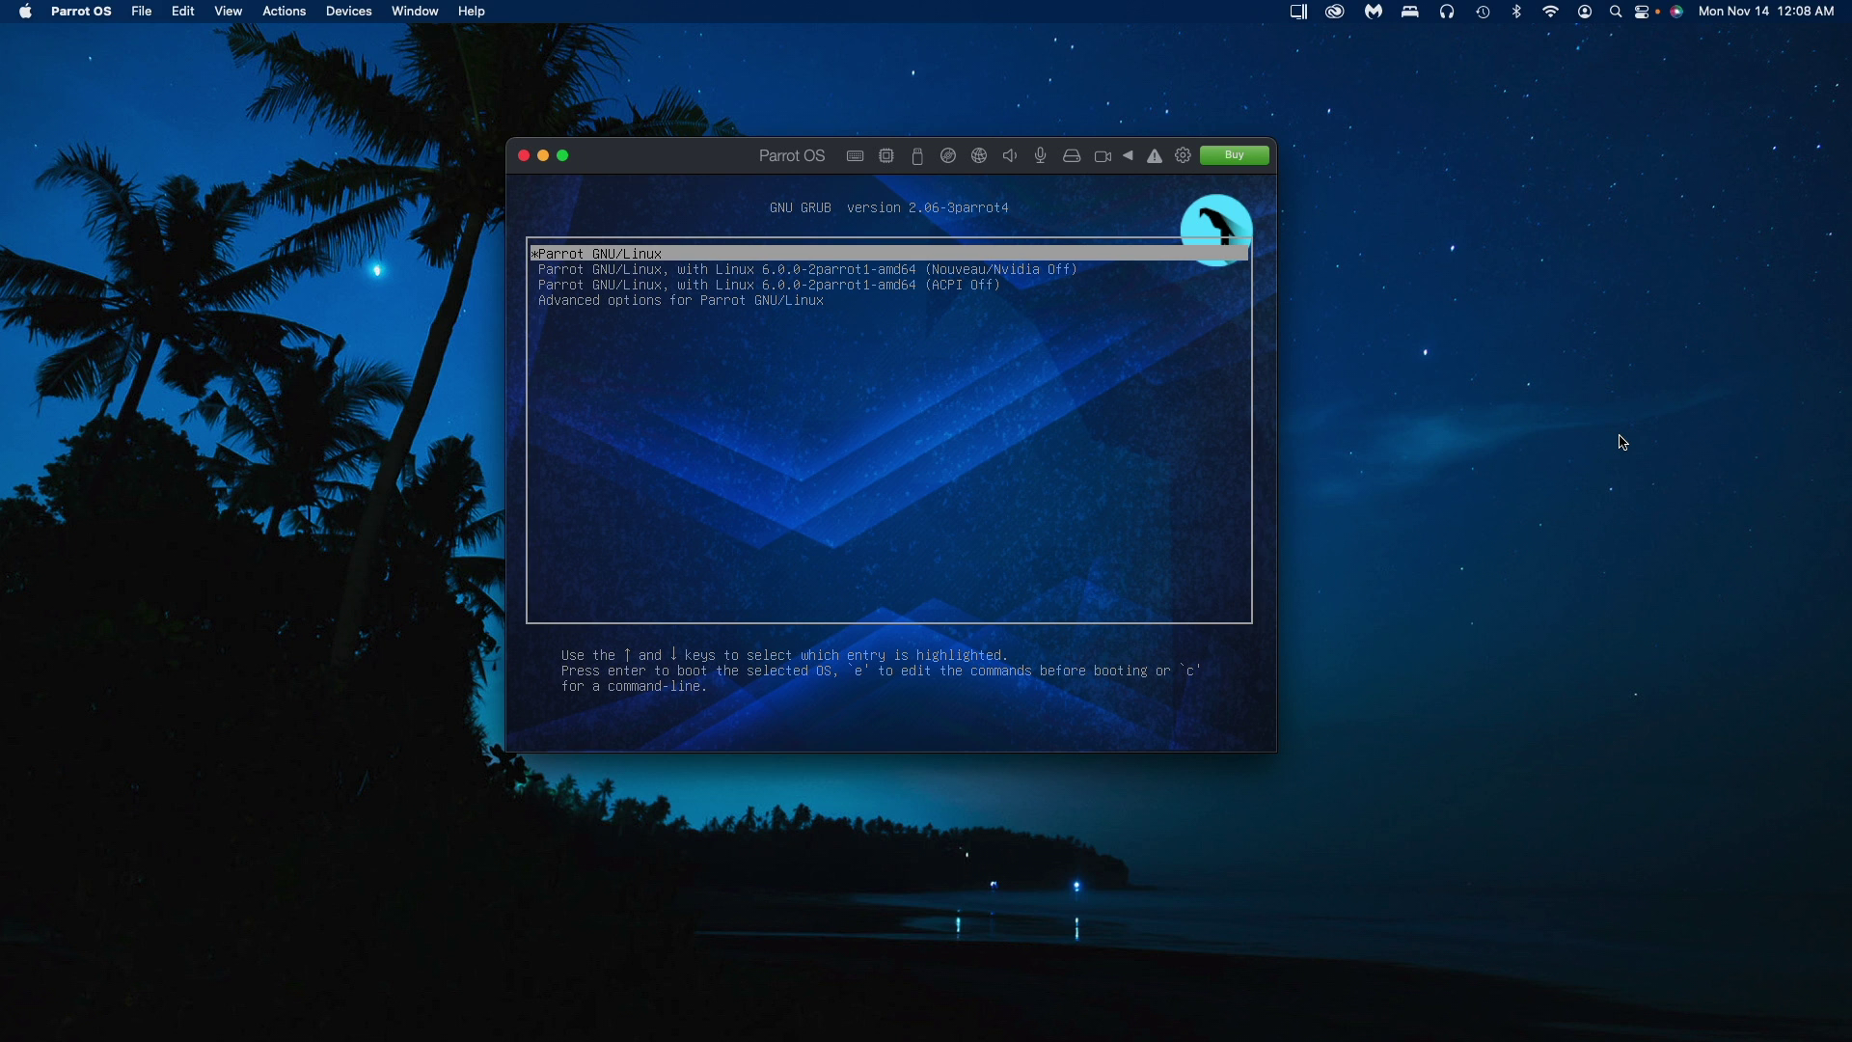
pyautogui.press('Down')
pyautogui.press('Down')
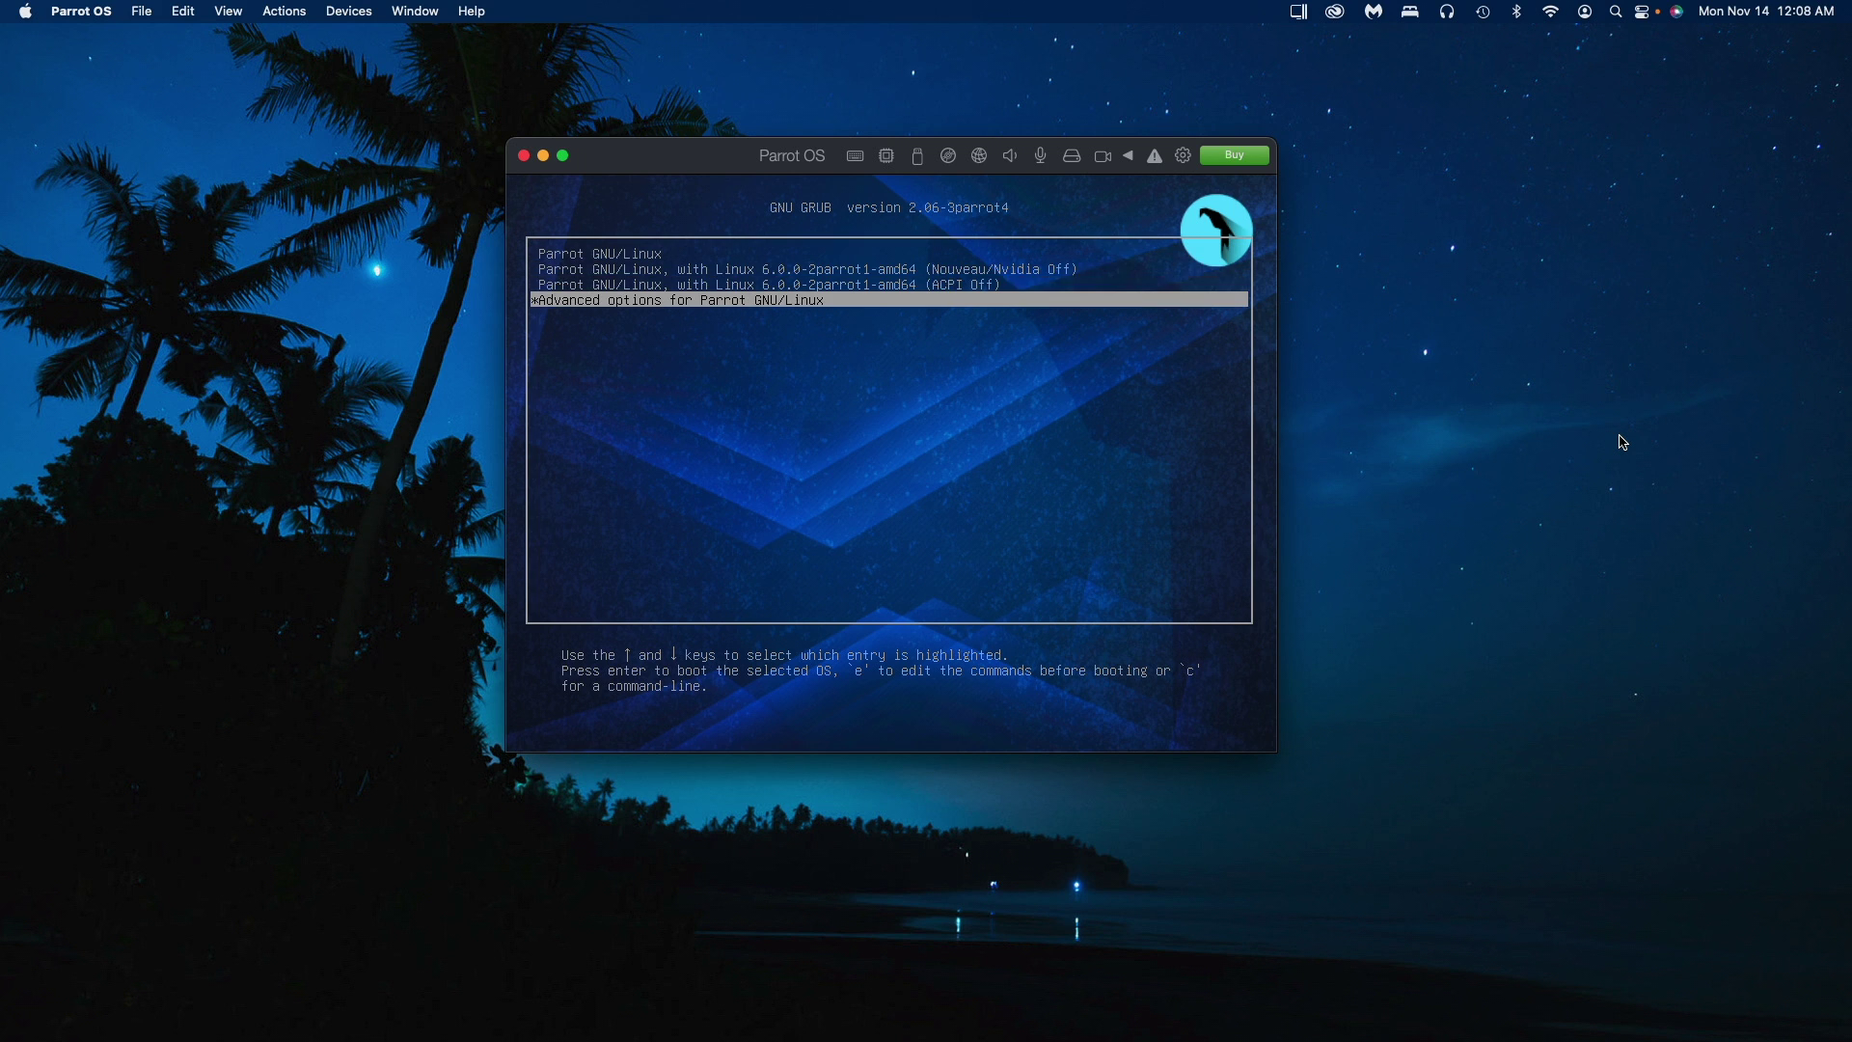
pyautogui.press('Up')
pyautogui.press('Up')
pyautogui.press('Up')
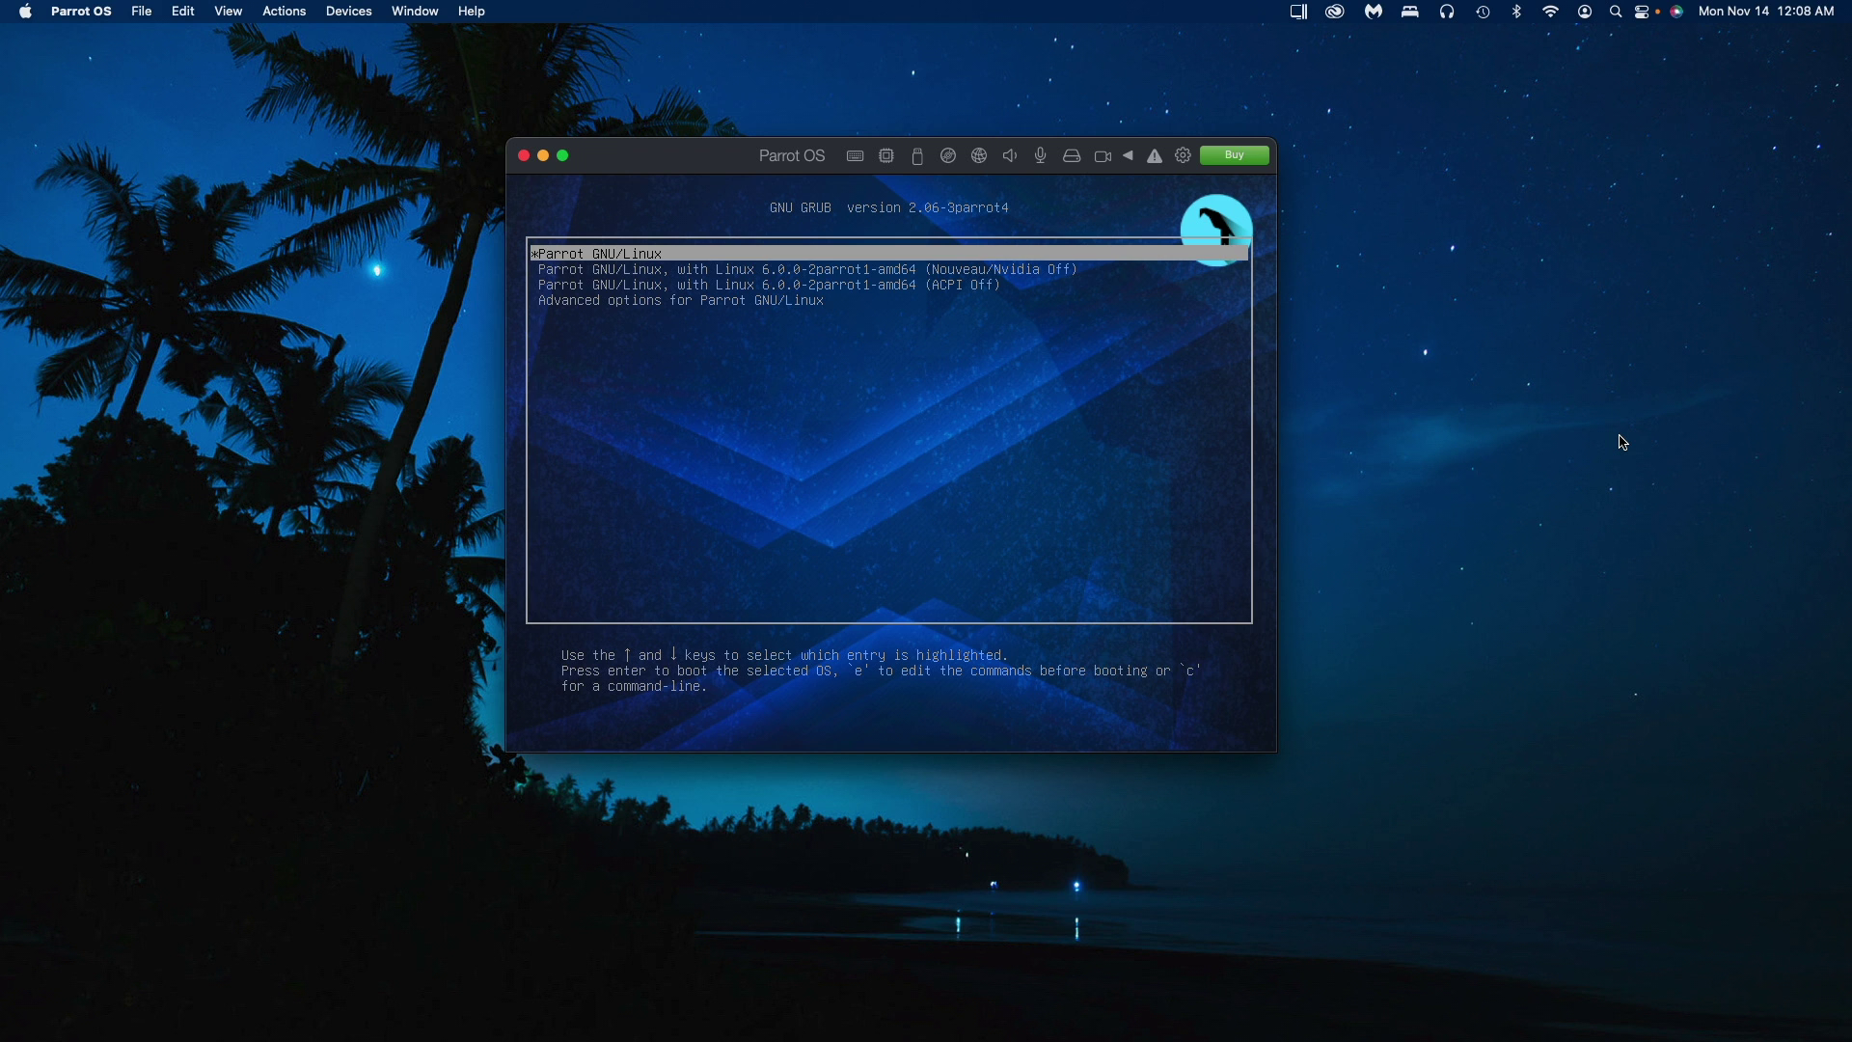
pyautogui.press('Return')
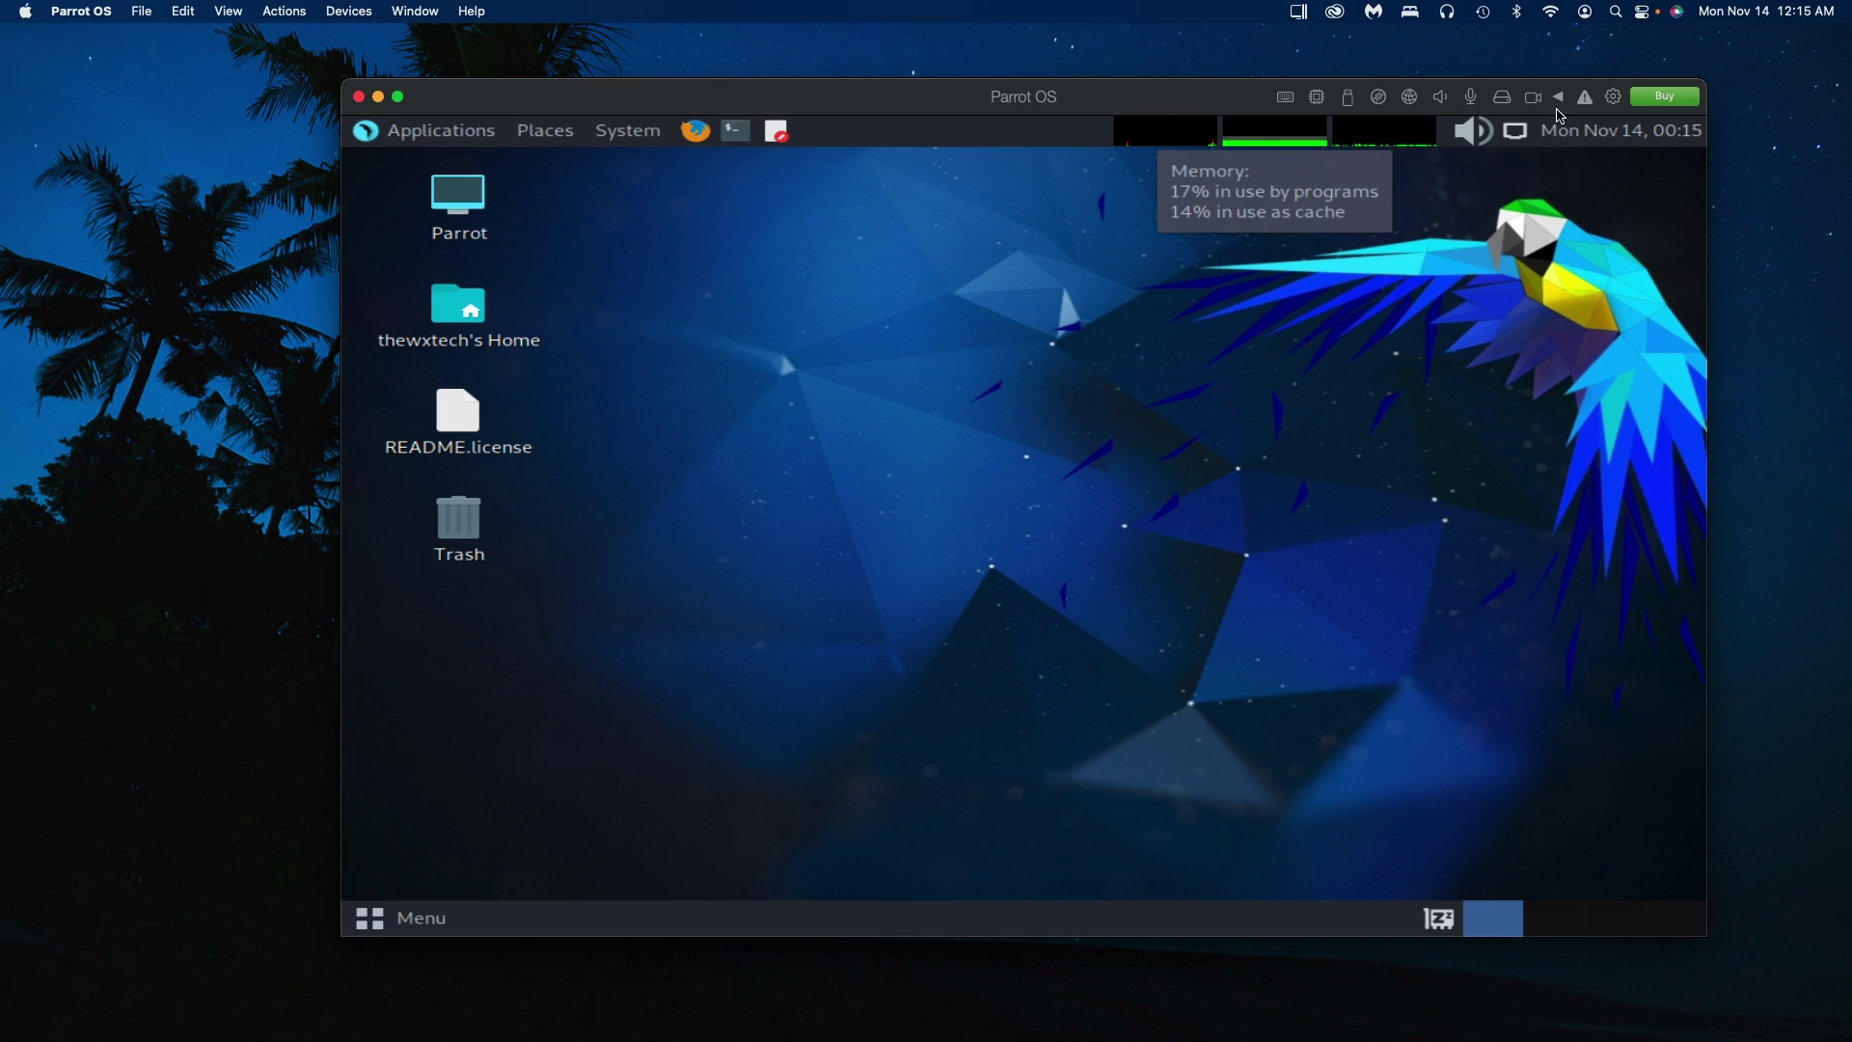
# Step: Widen the VM window and switch the Parrot display to 1920 x 1080, keeping the configuration
pyautogui.moveTo(1707, 128); pyautogui.dragTo(1838, 628)
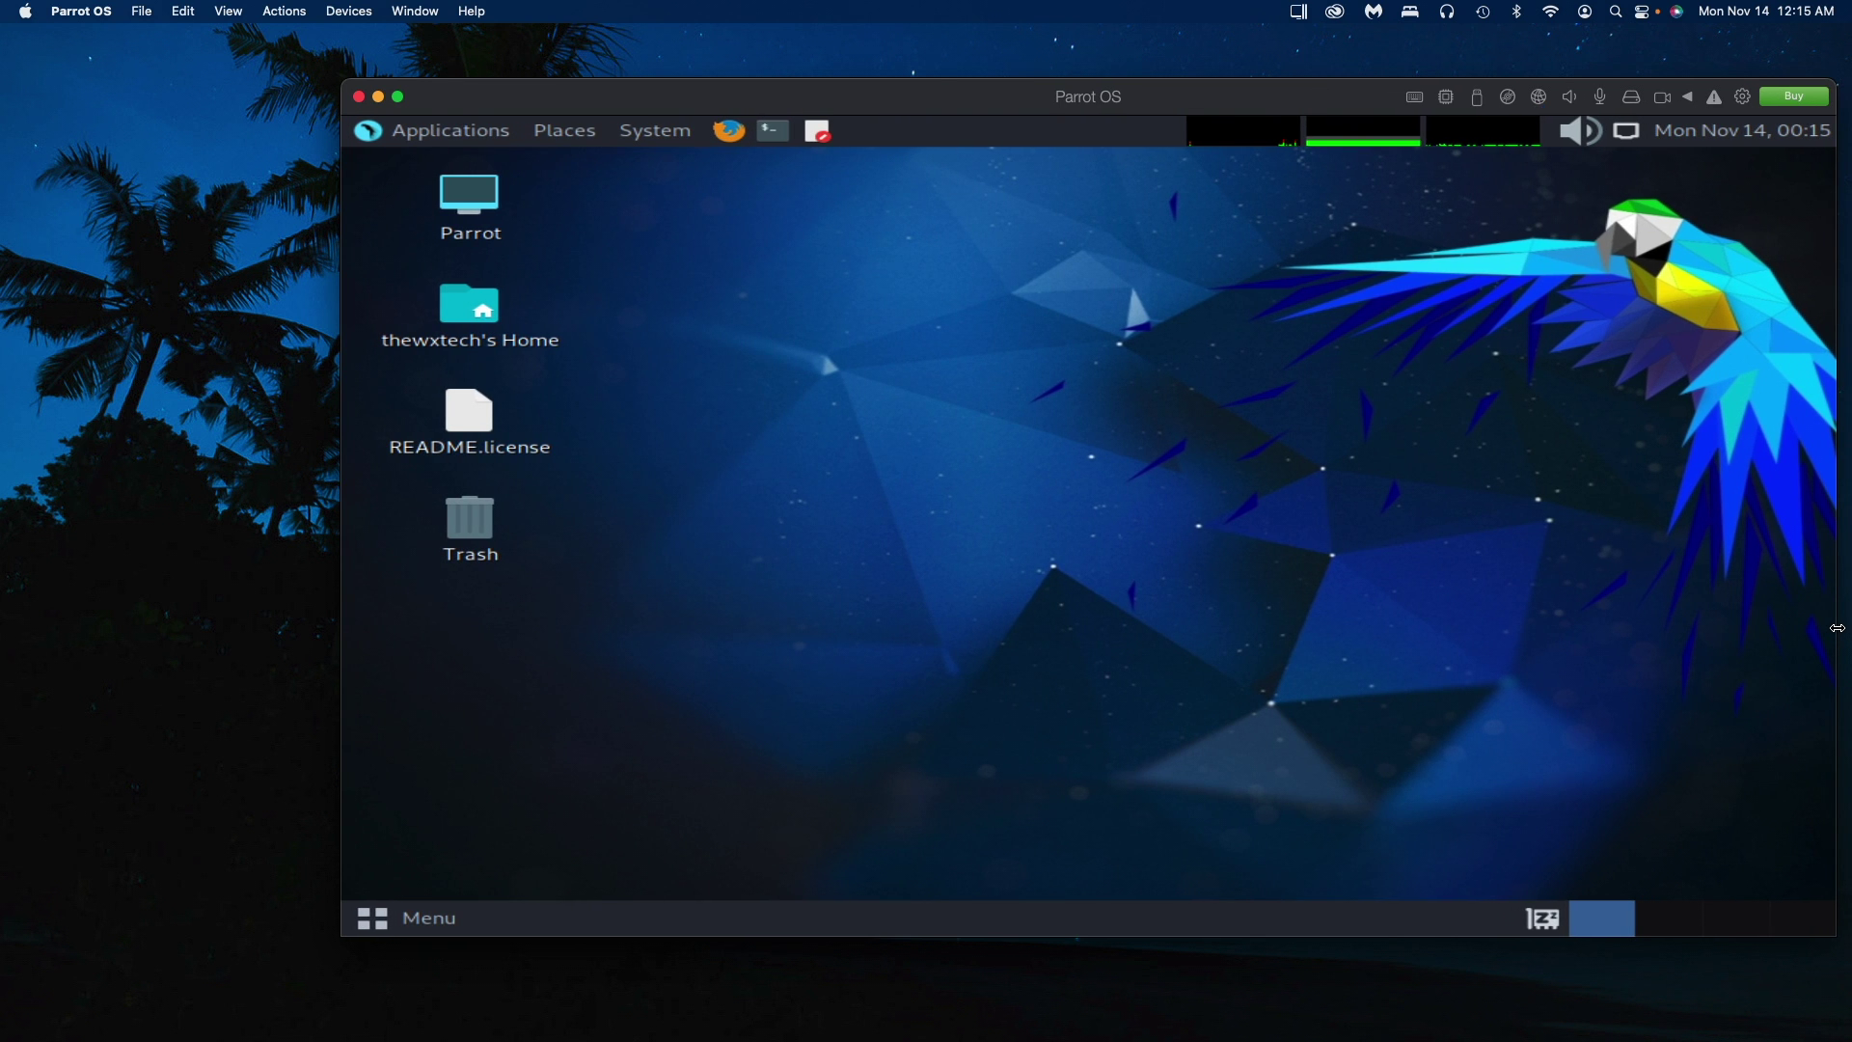
pyautogui.moveTo(338, 177); pyautogui.dragTo(86, 188)
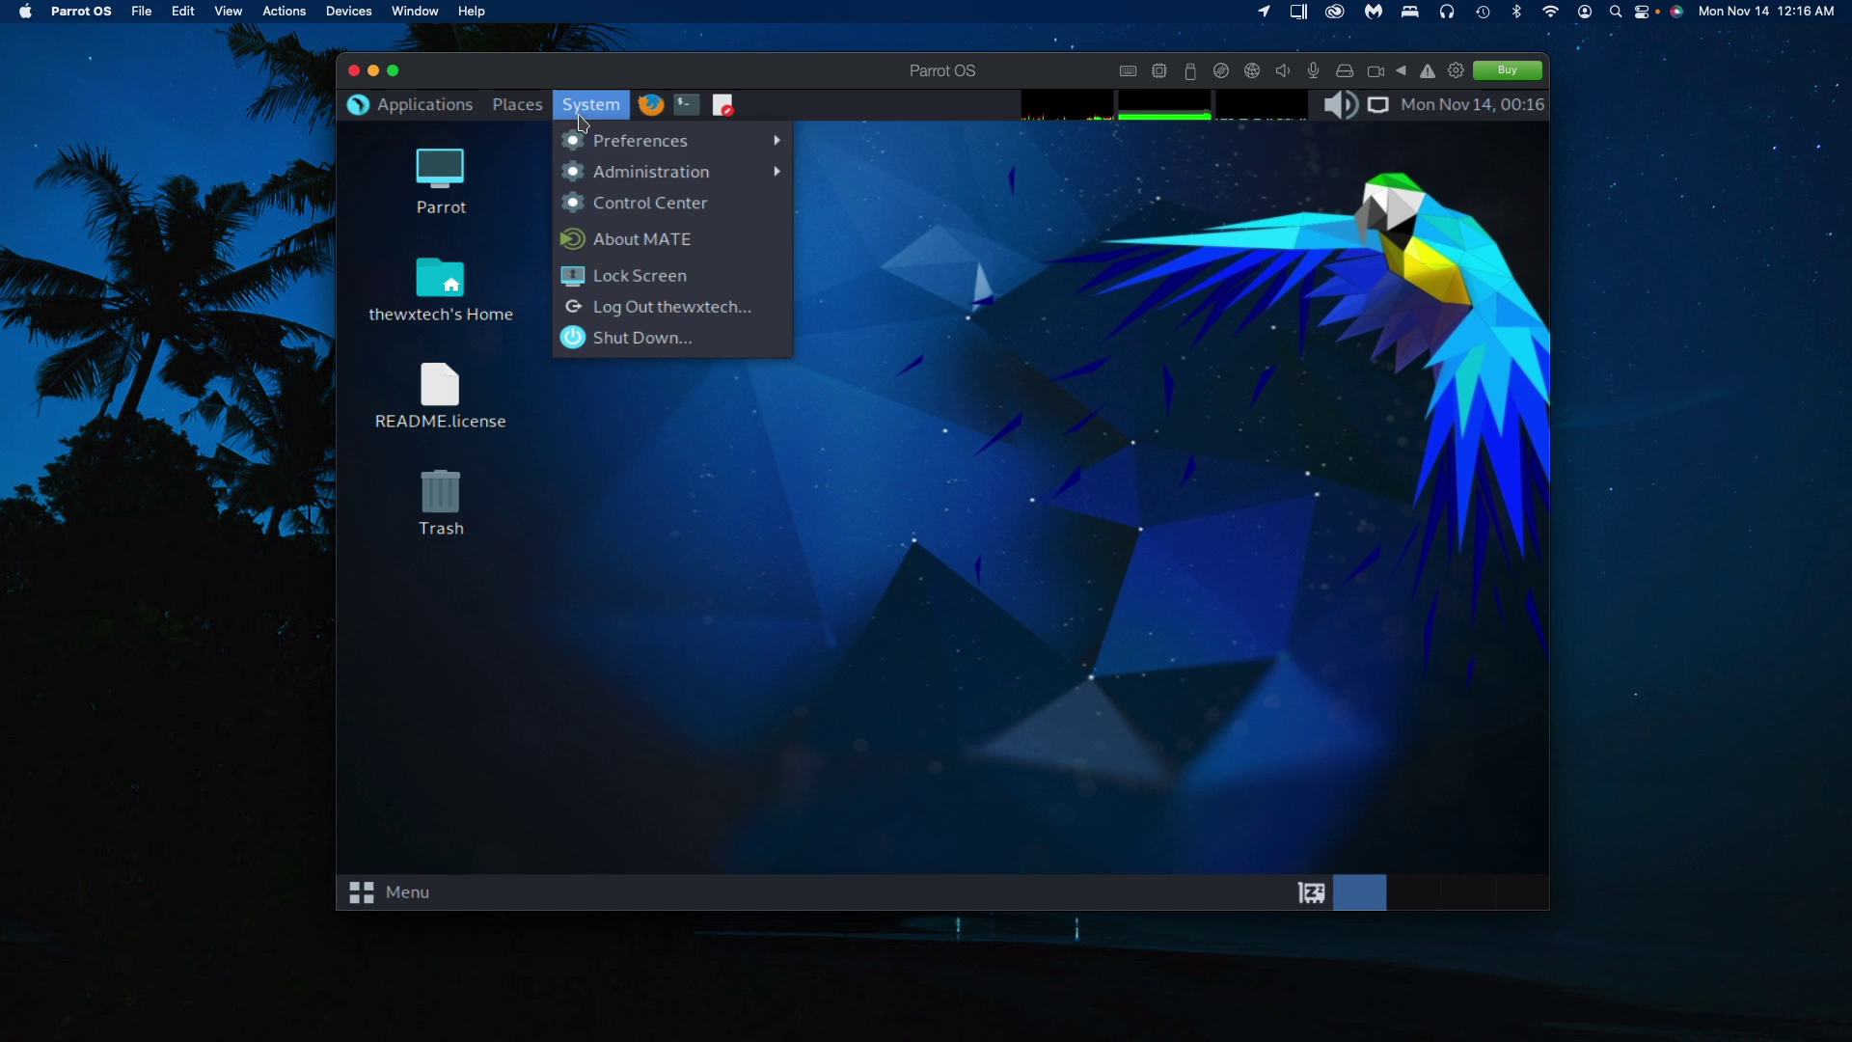
pyautogui.moveTo(589, 138)
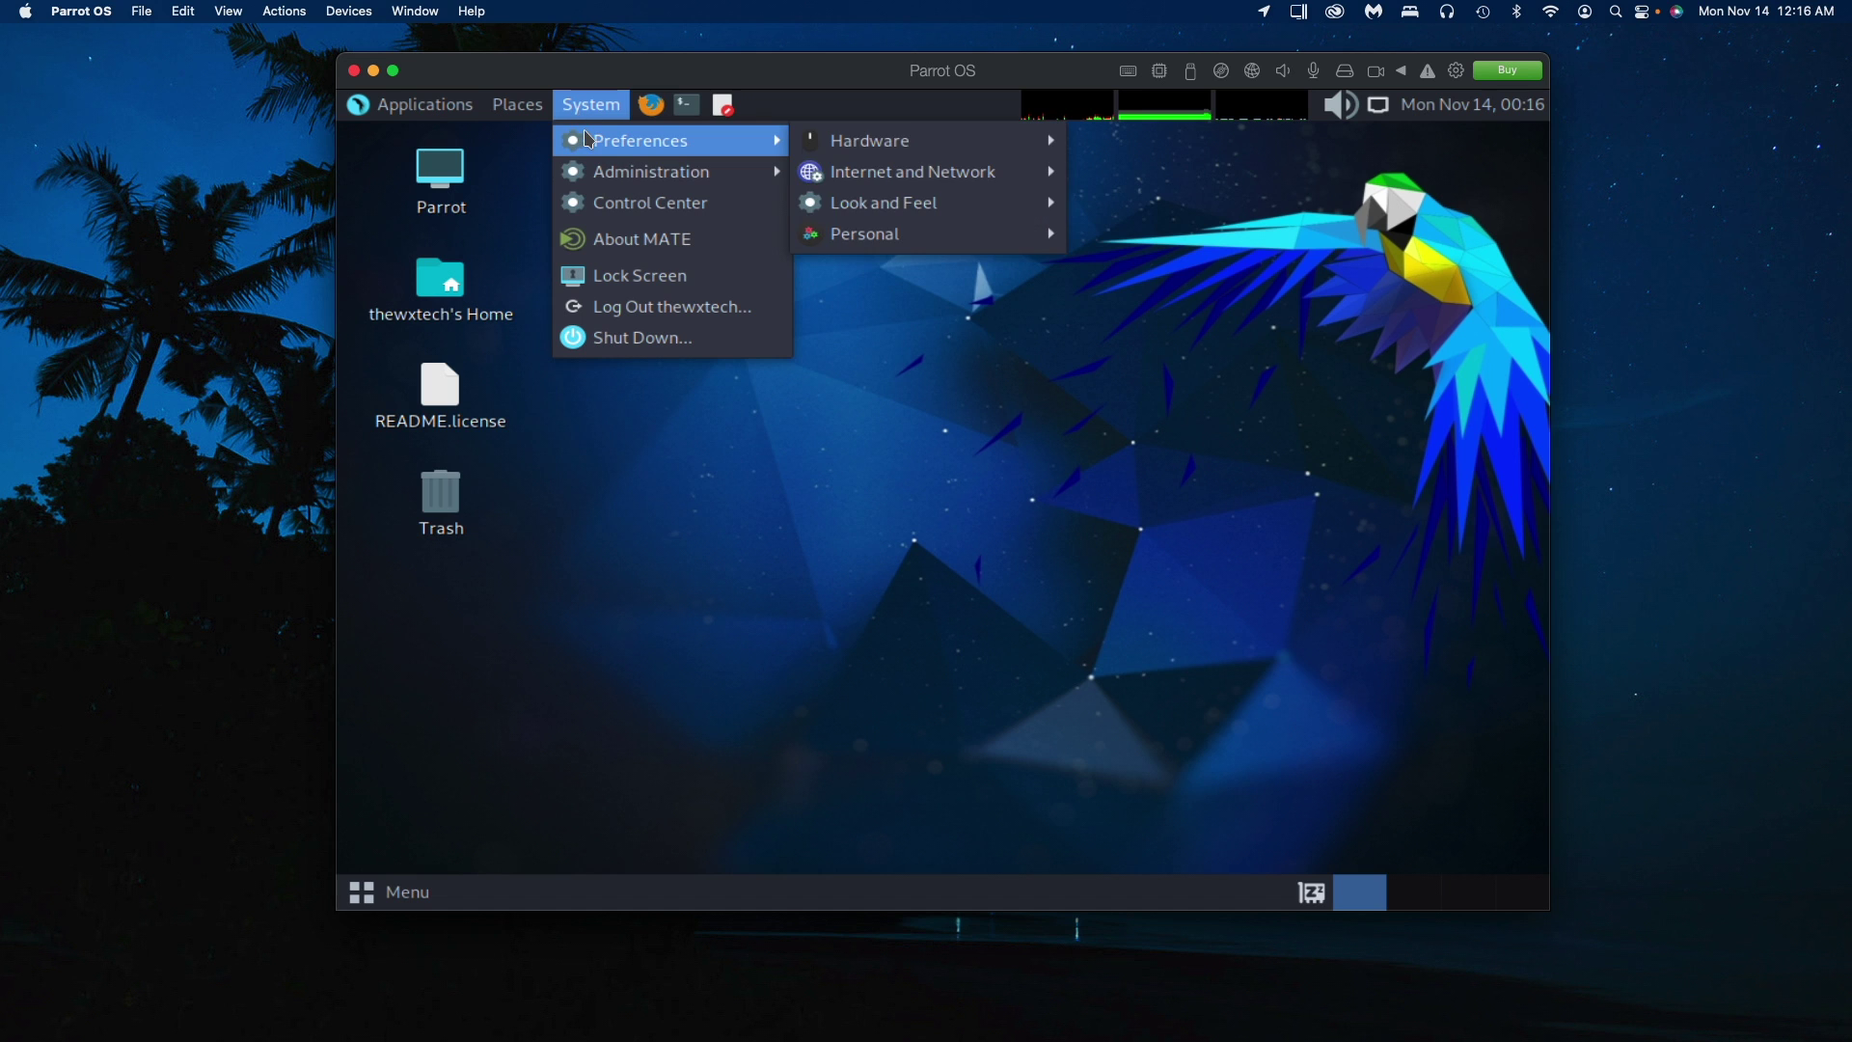
pyautogui.moveTo(950, 141)
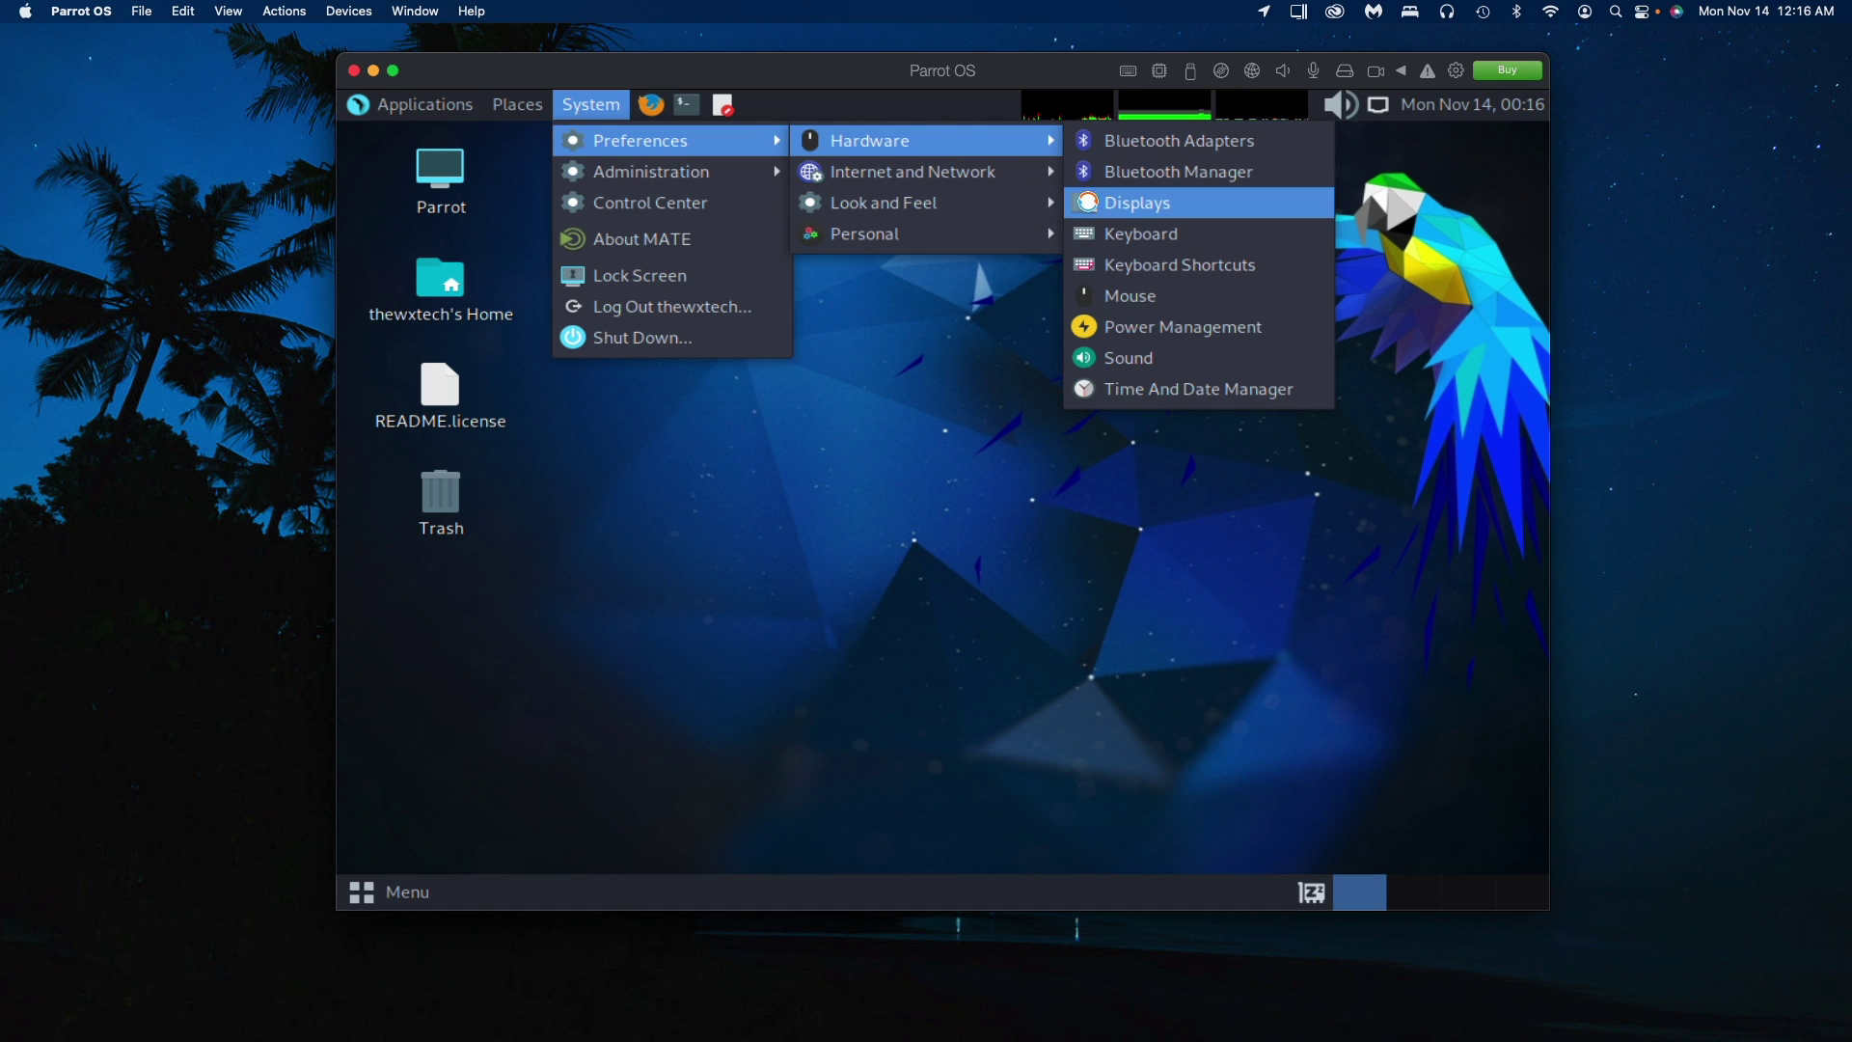
pyautogui.click(1087, 202)
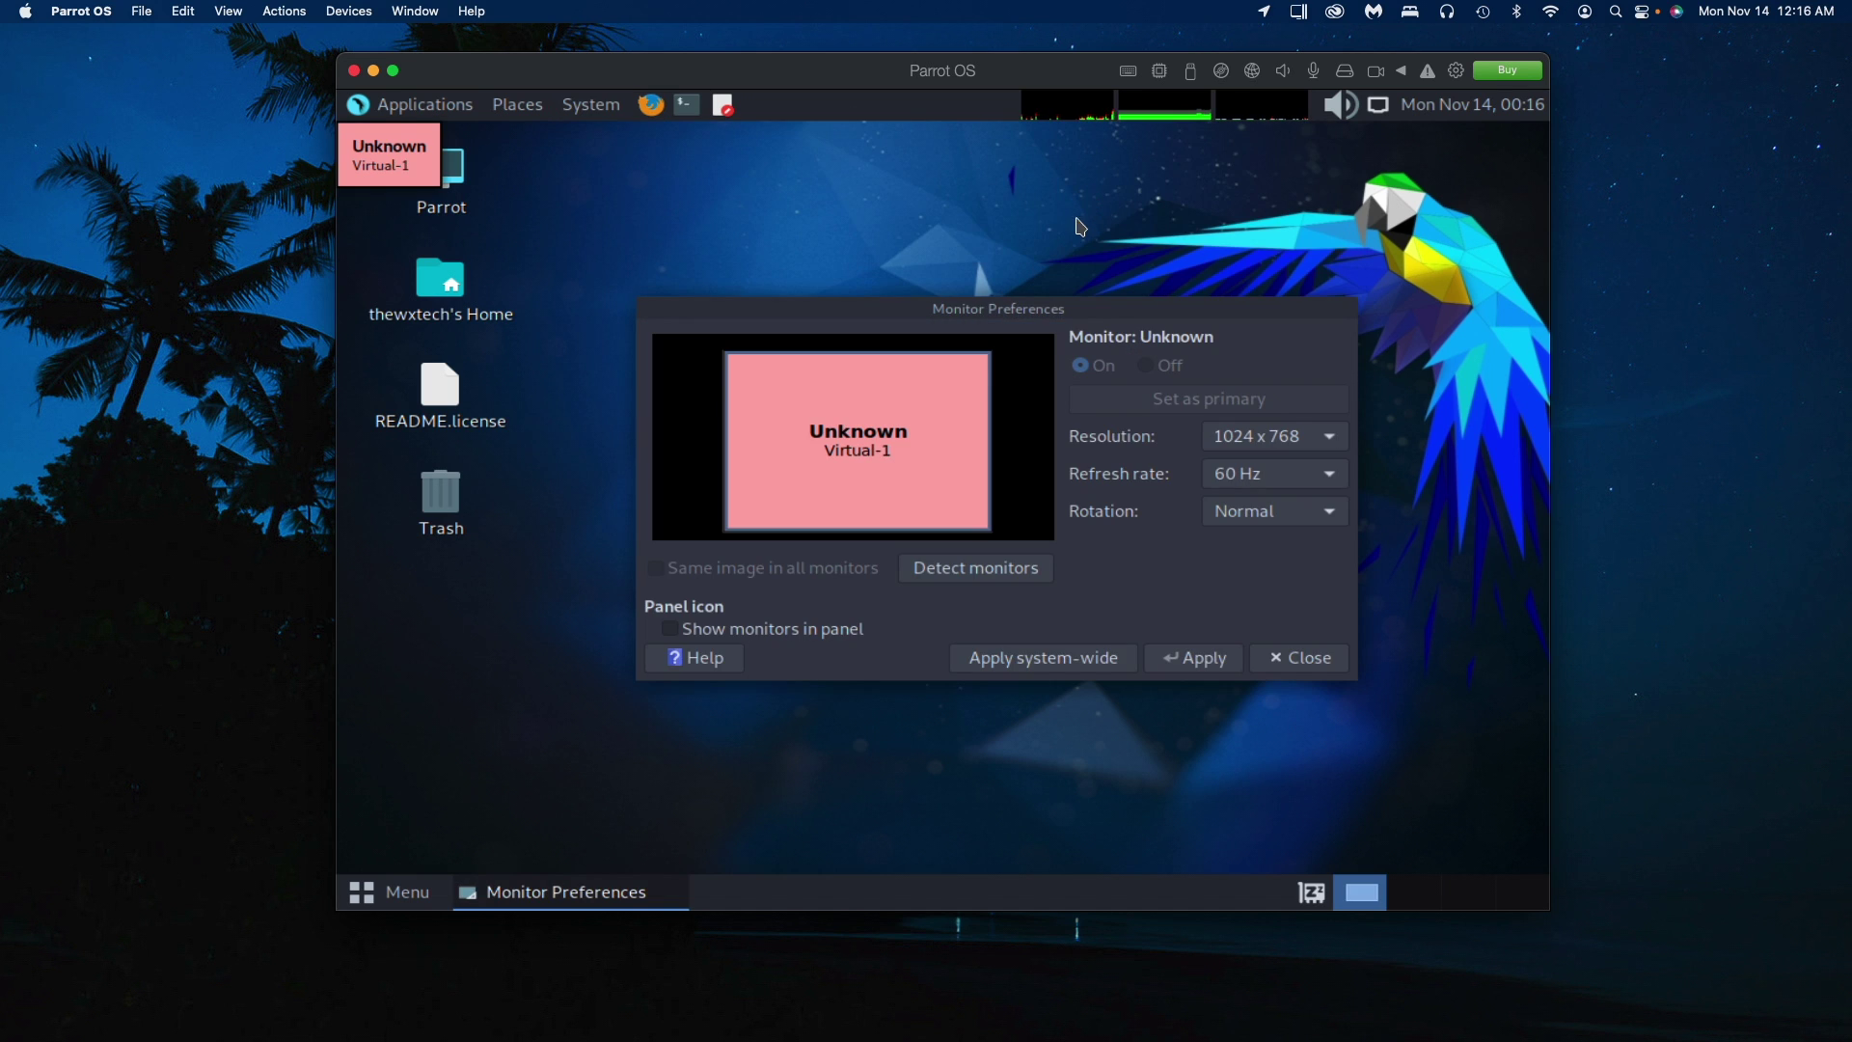
pyautogui.click(1264, 441)
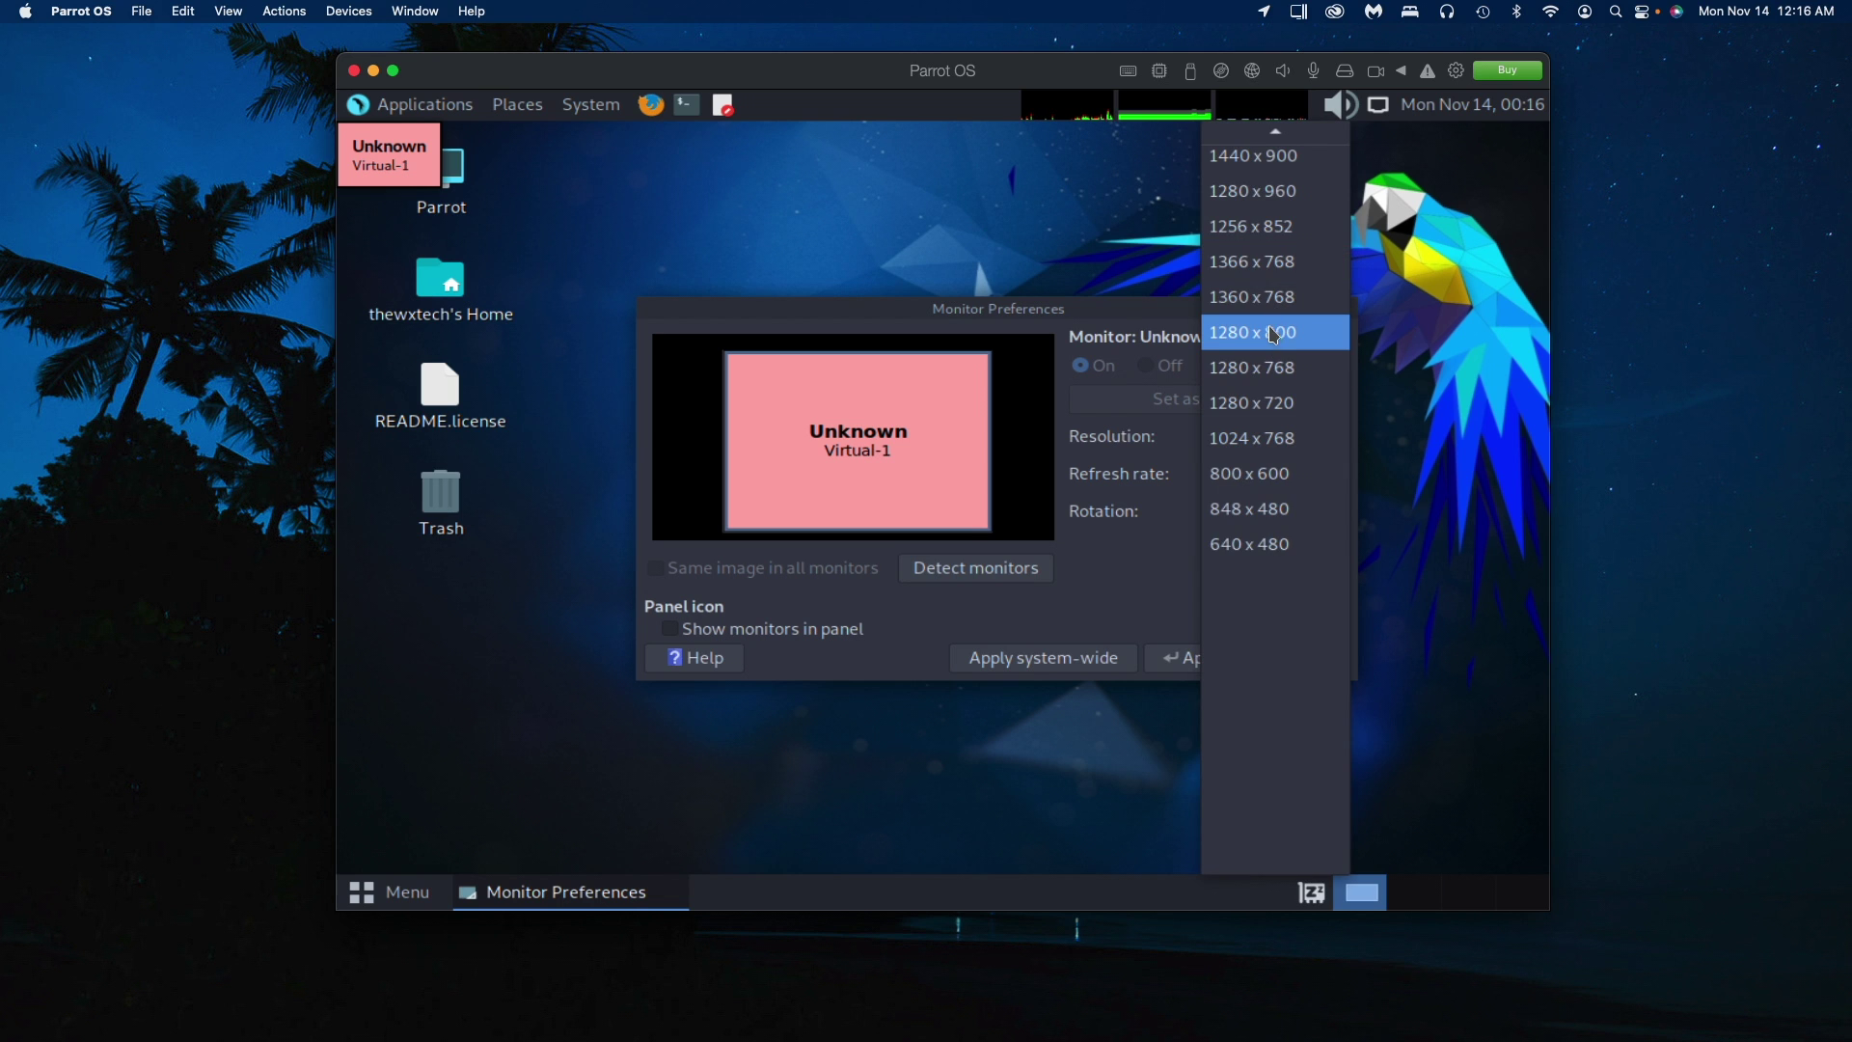
pyautogui.scroll(3, 1274, 318)
pyautogui.click(1264, 249)
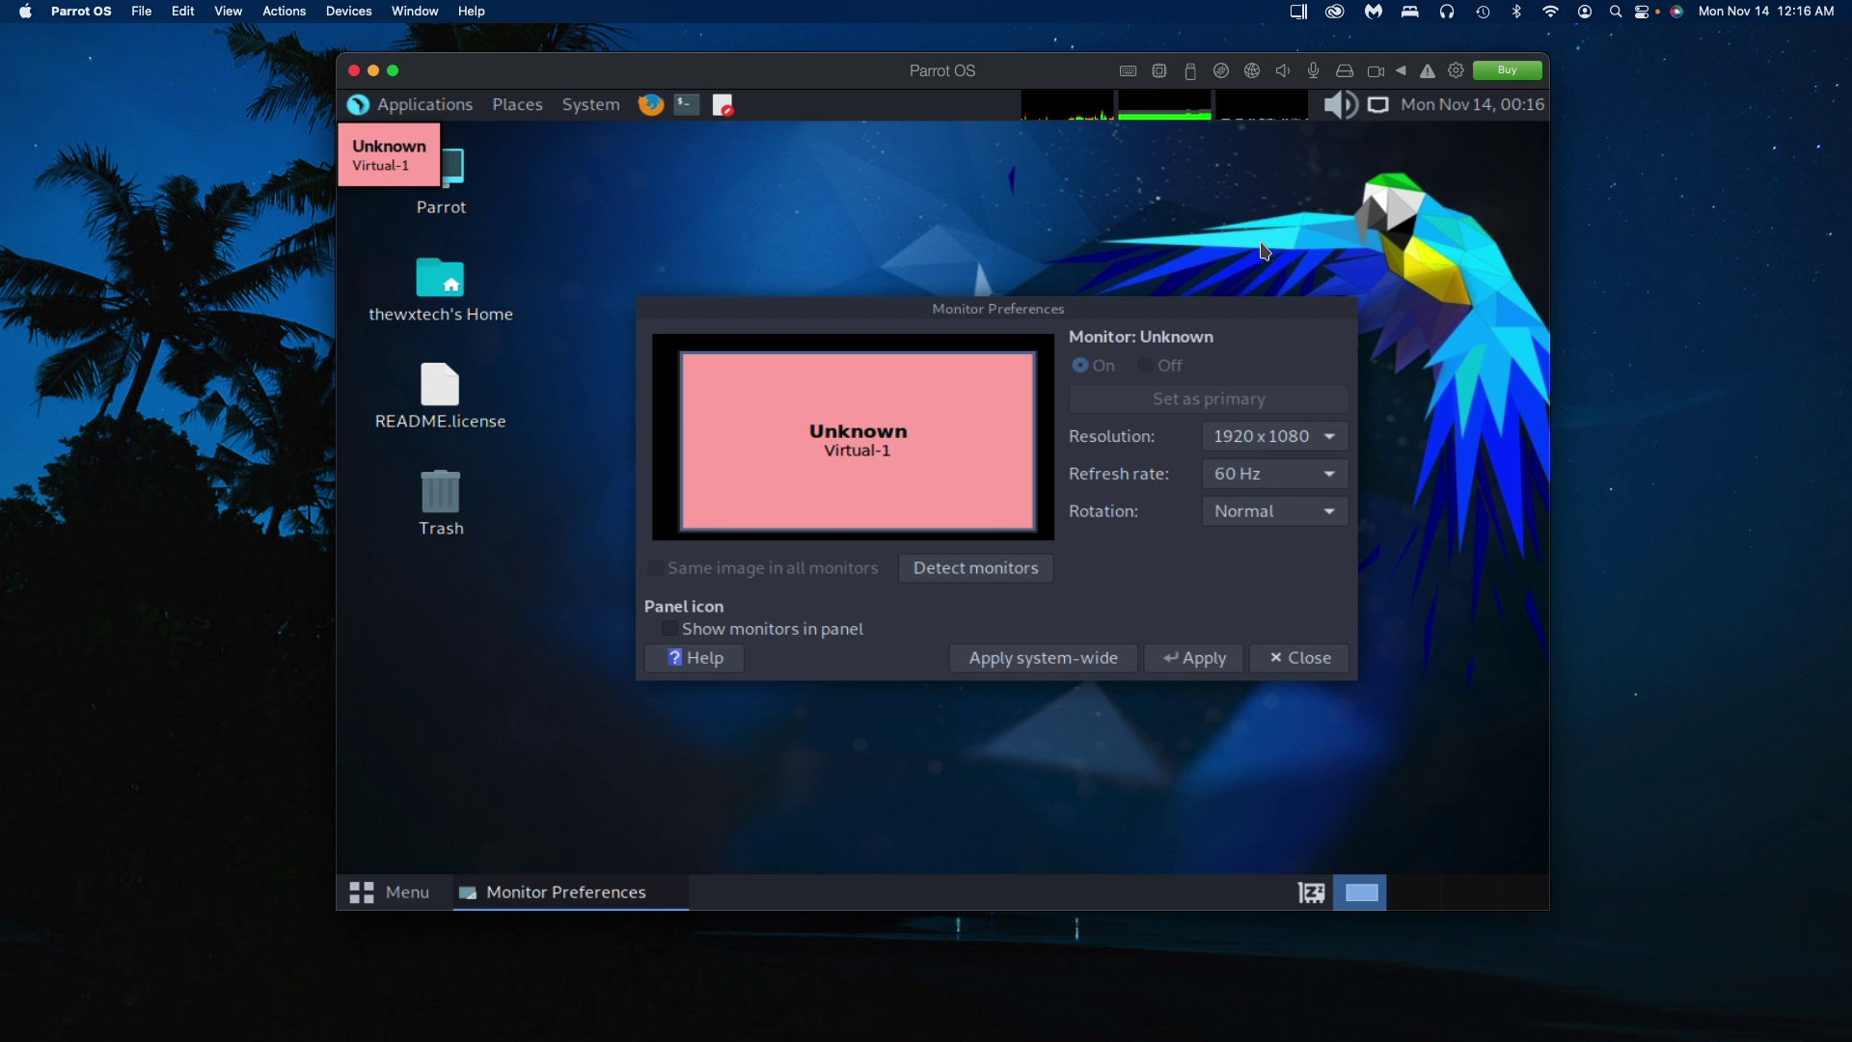
pyautogui.click(1224, 662)
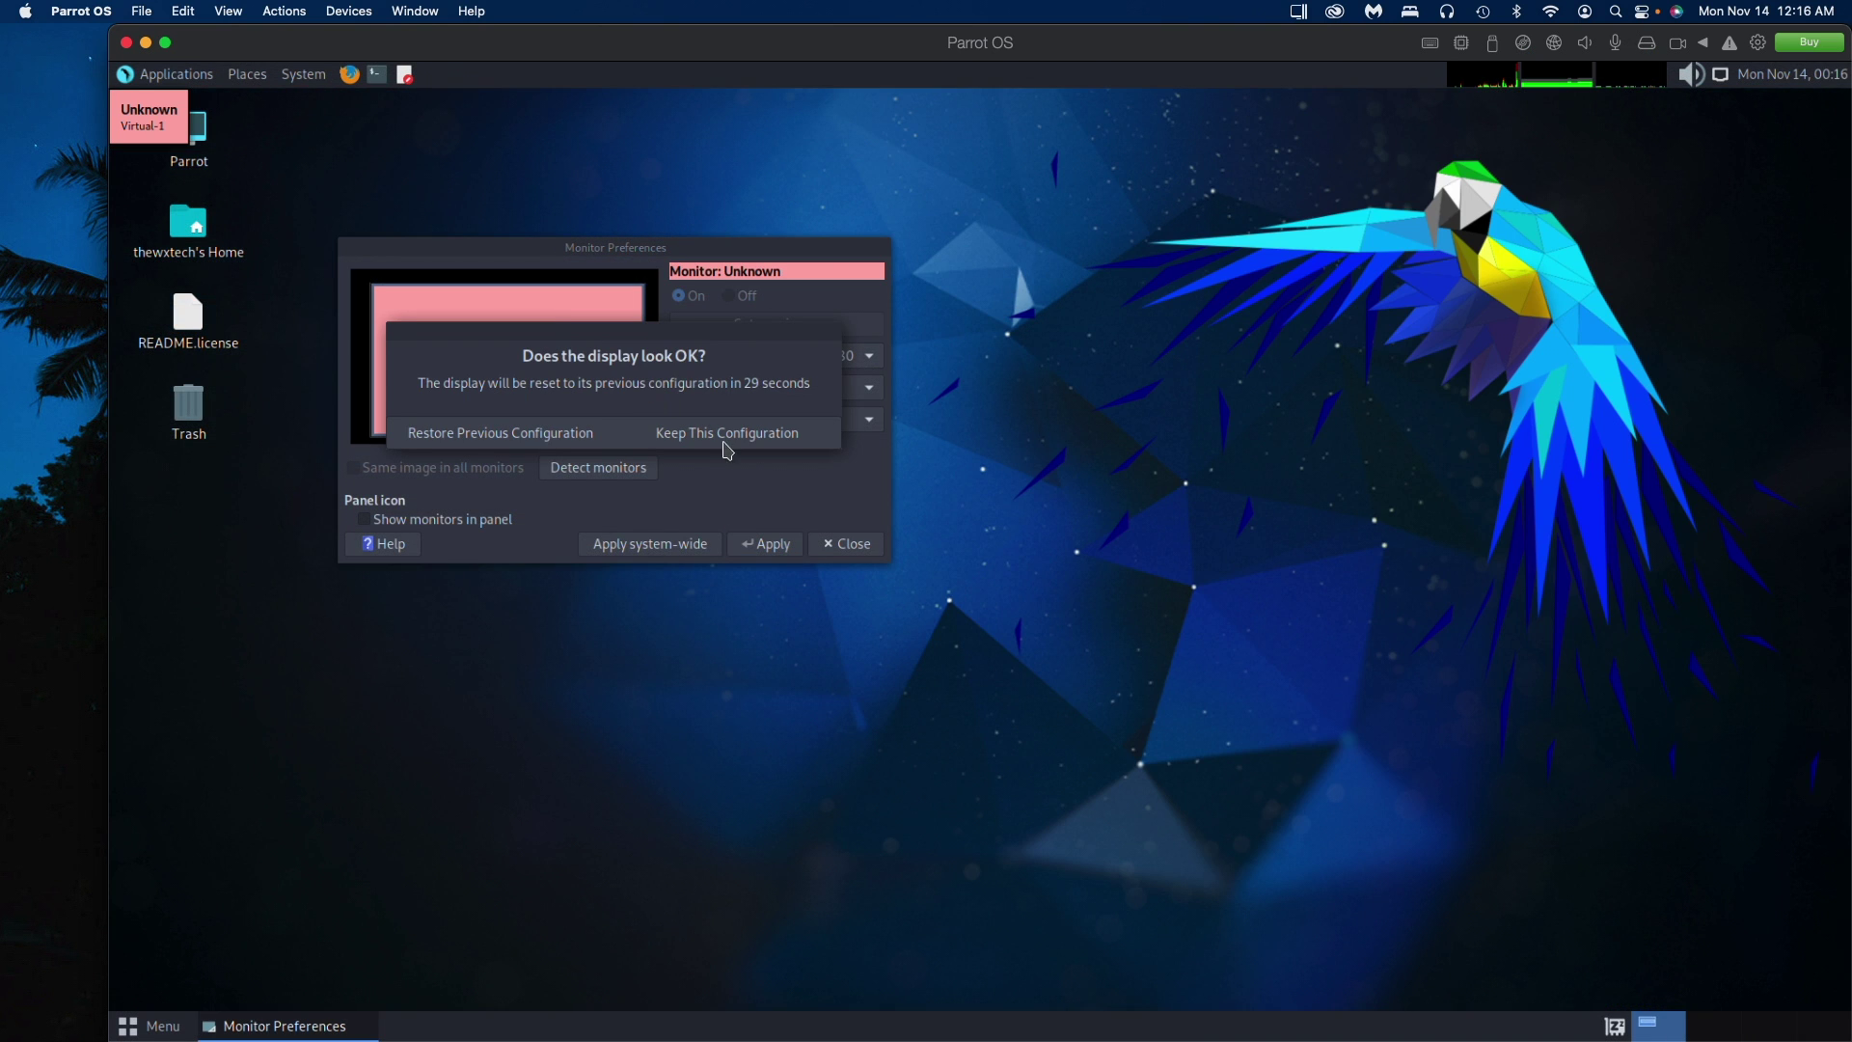
pyautogui.click(731, 434)
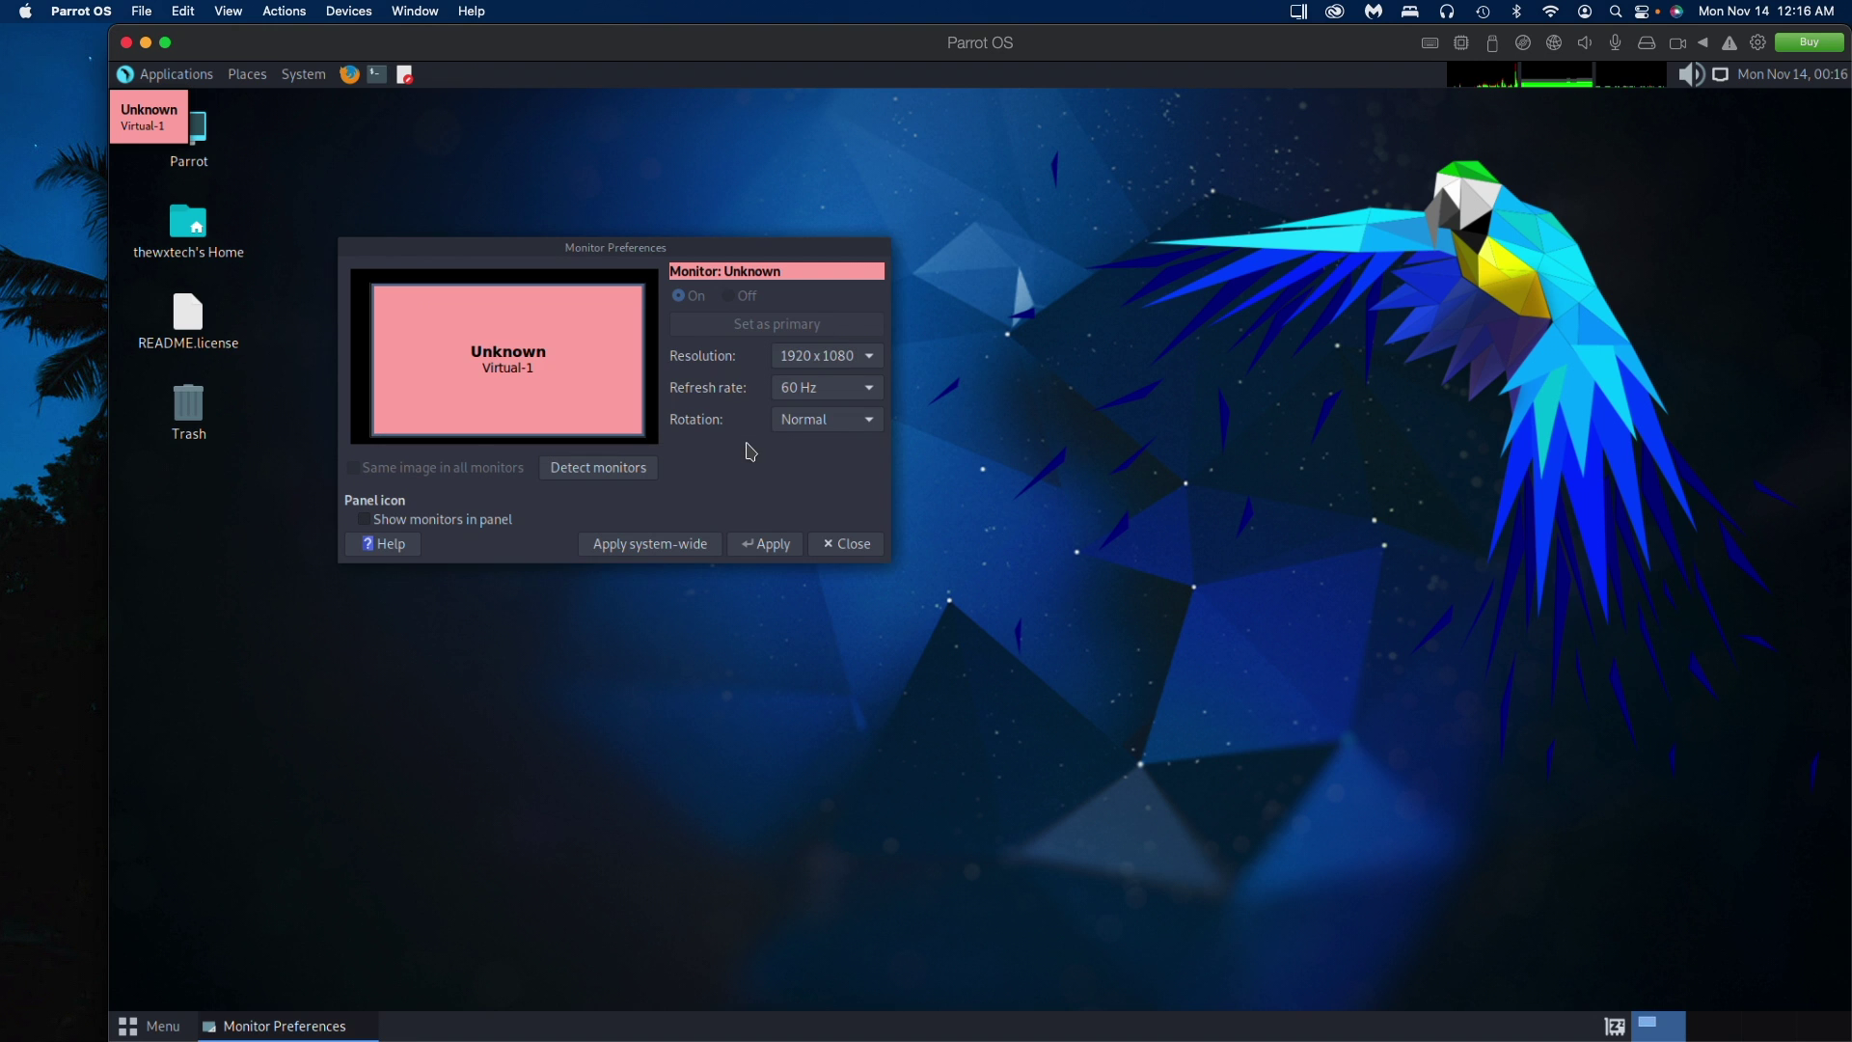
pyautogui.click(867, 550)
pyautogui.moveTo(830, 44); pyautogui.dragTo(771, 39)
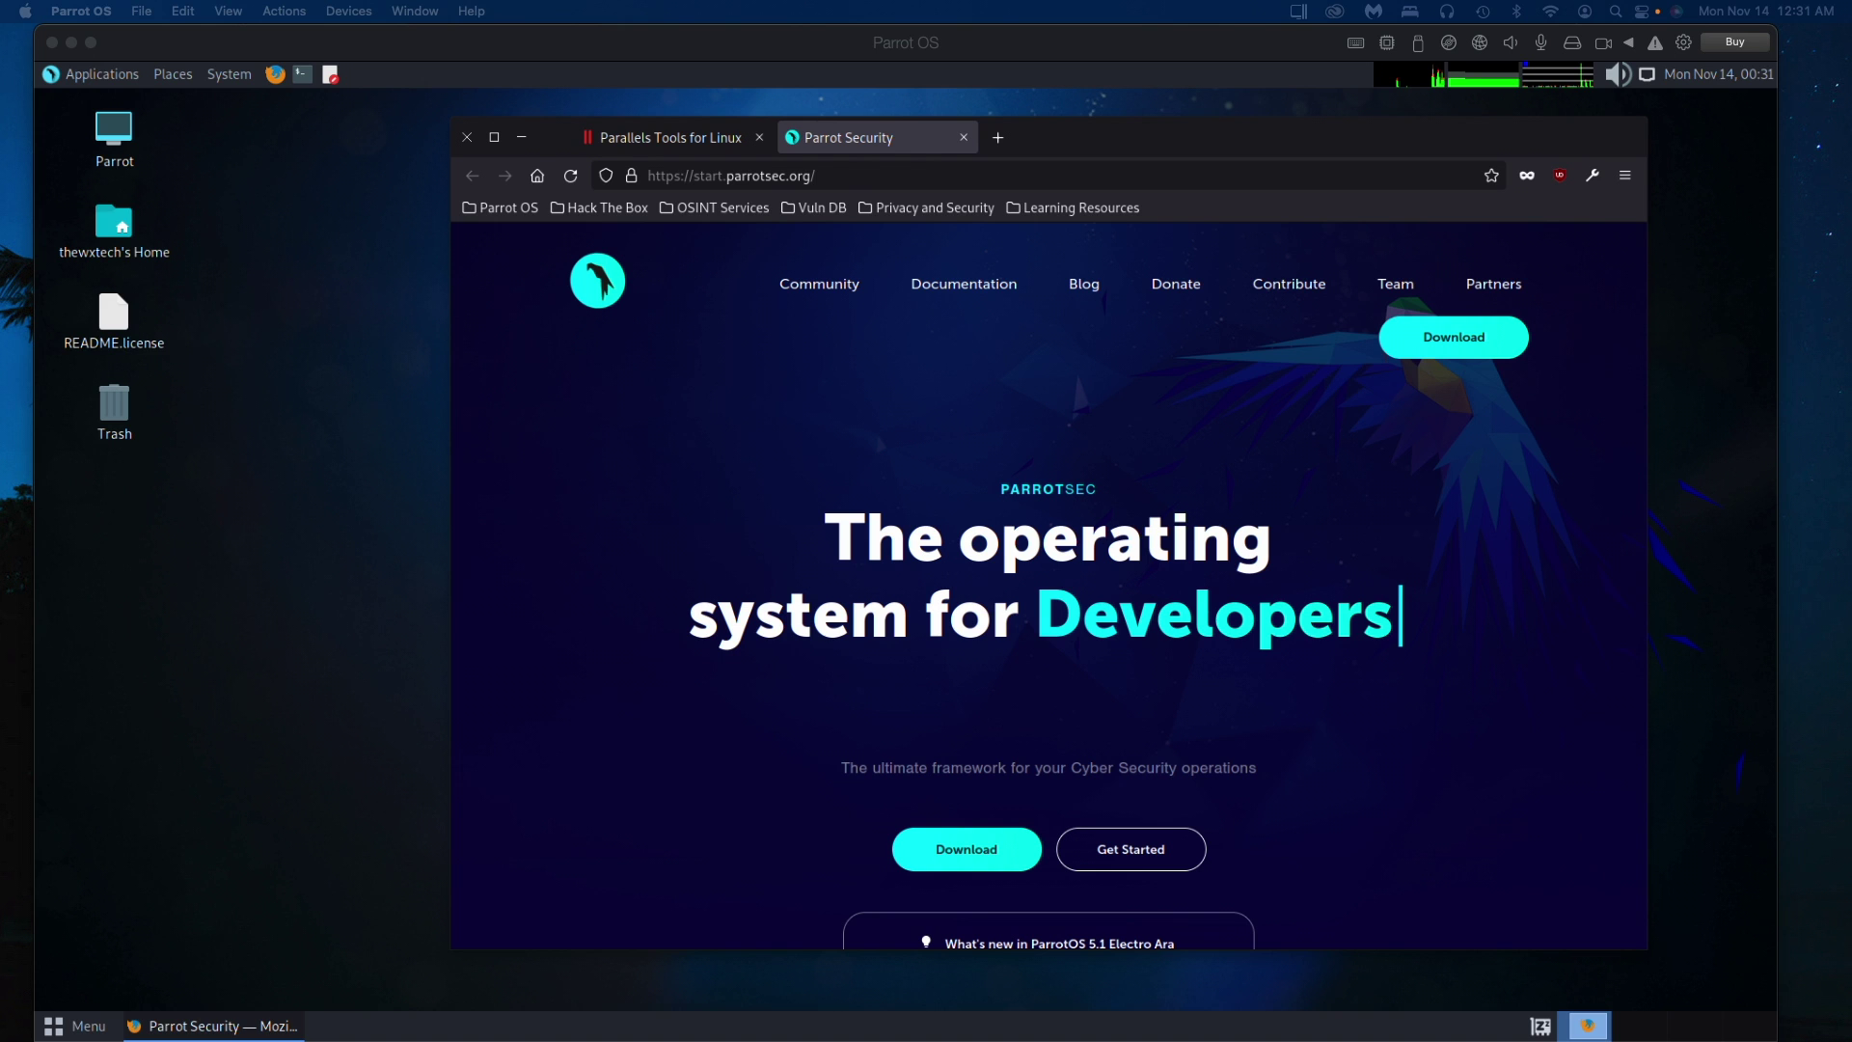
# Step: Browse the Applications menu's Internet and Sound & Video submenus, then dismiss the menu
pyautogui.click(99, 84)
pyautogui.click(98, 77)
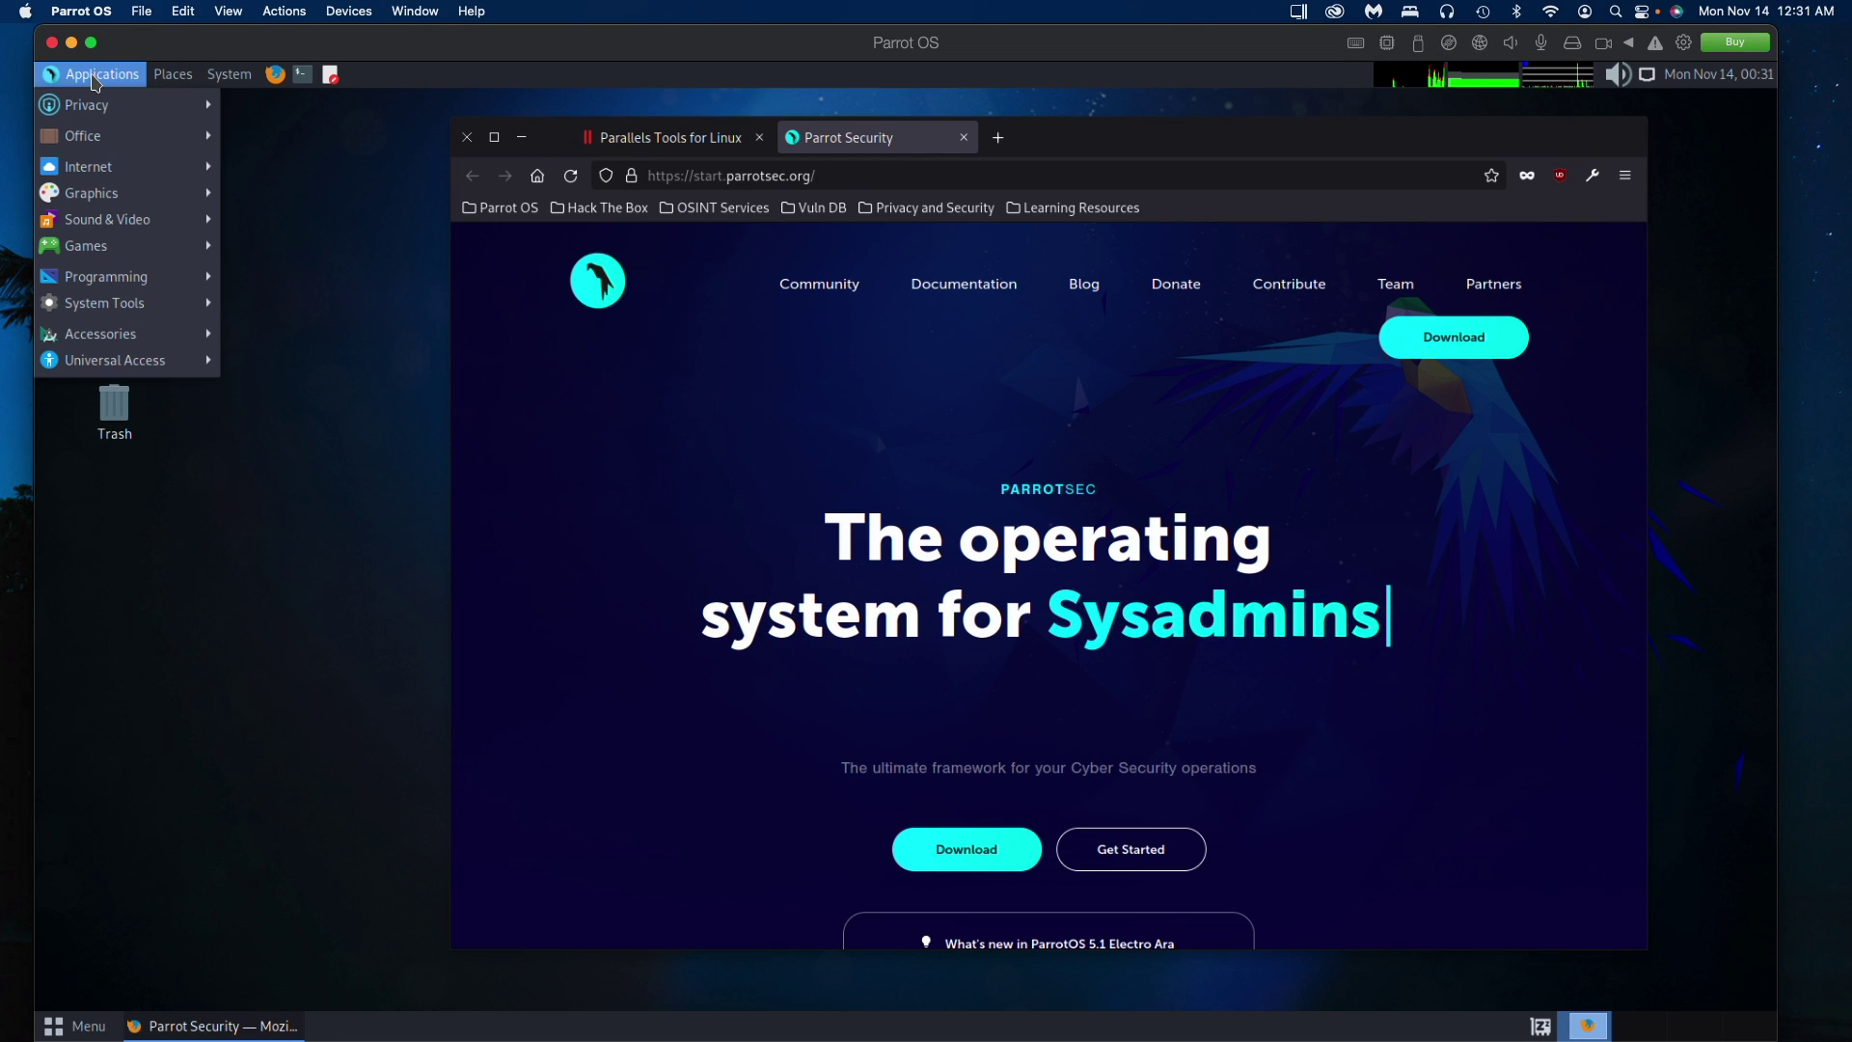
pyautogui.moveTo(140, 170)
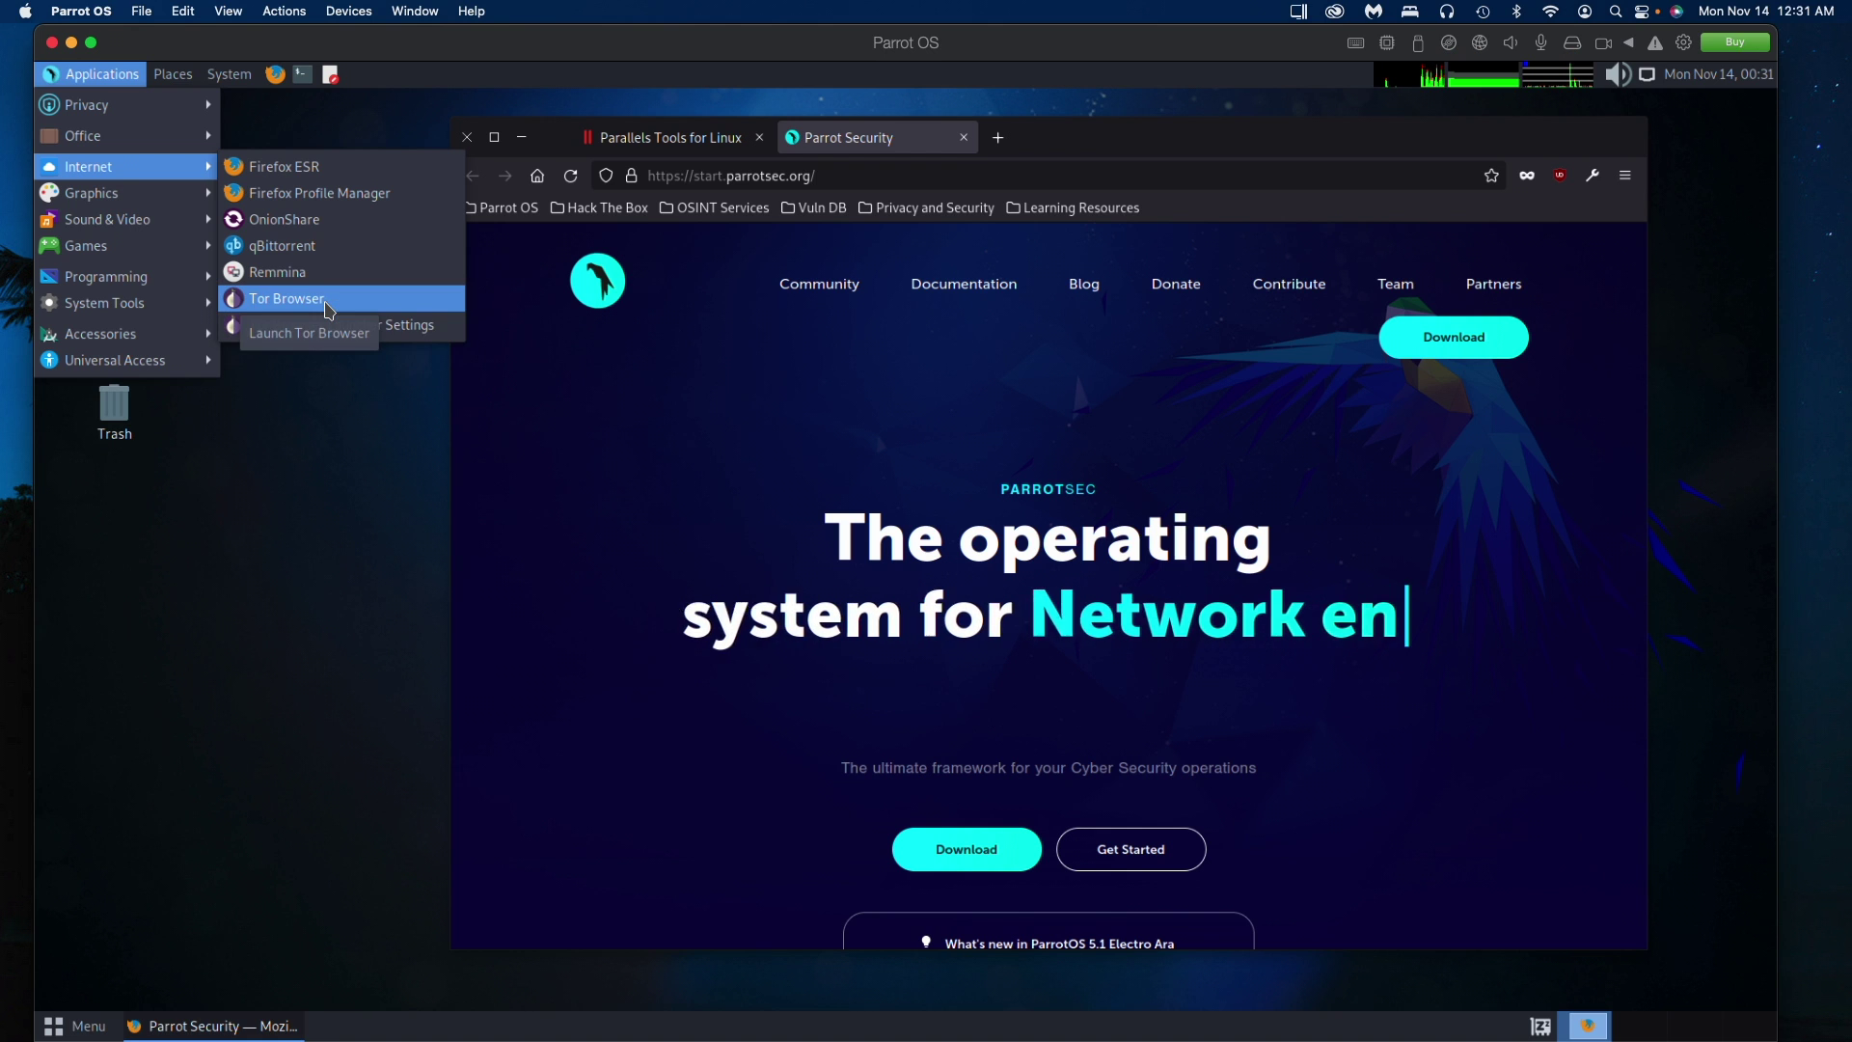
pyautogui.moveTo(96, 203)
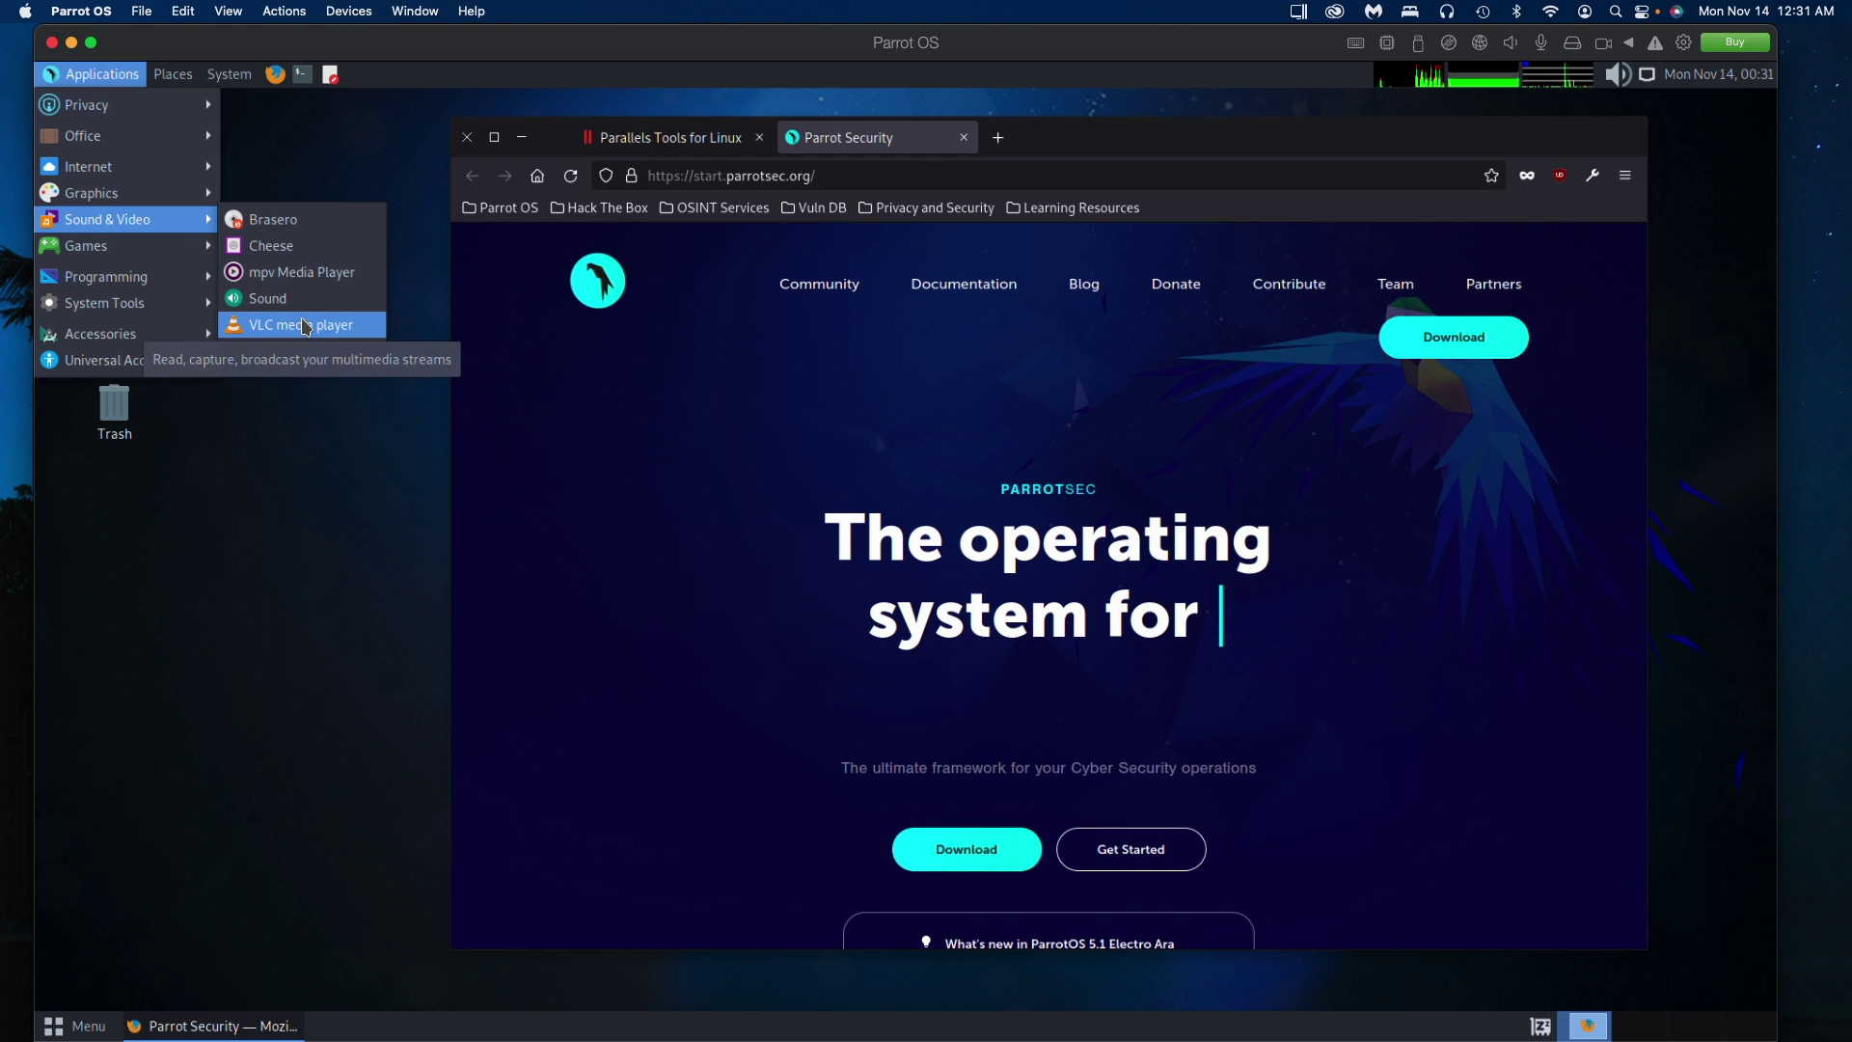
pyautogui.click(307, 325)
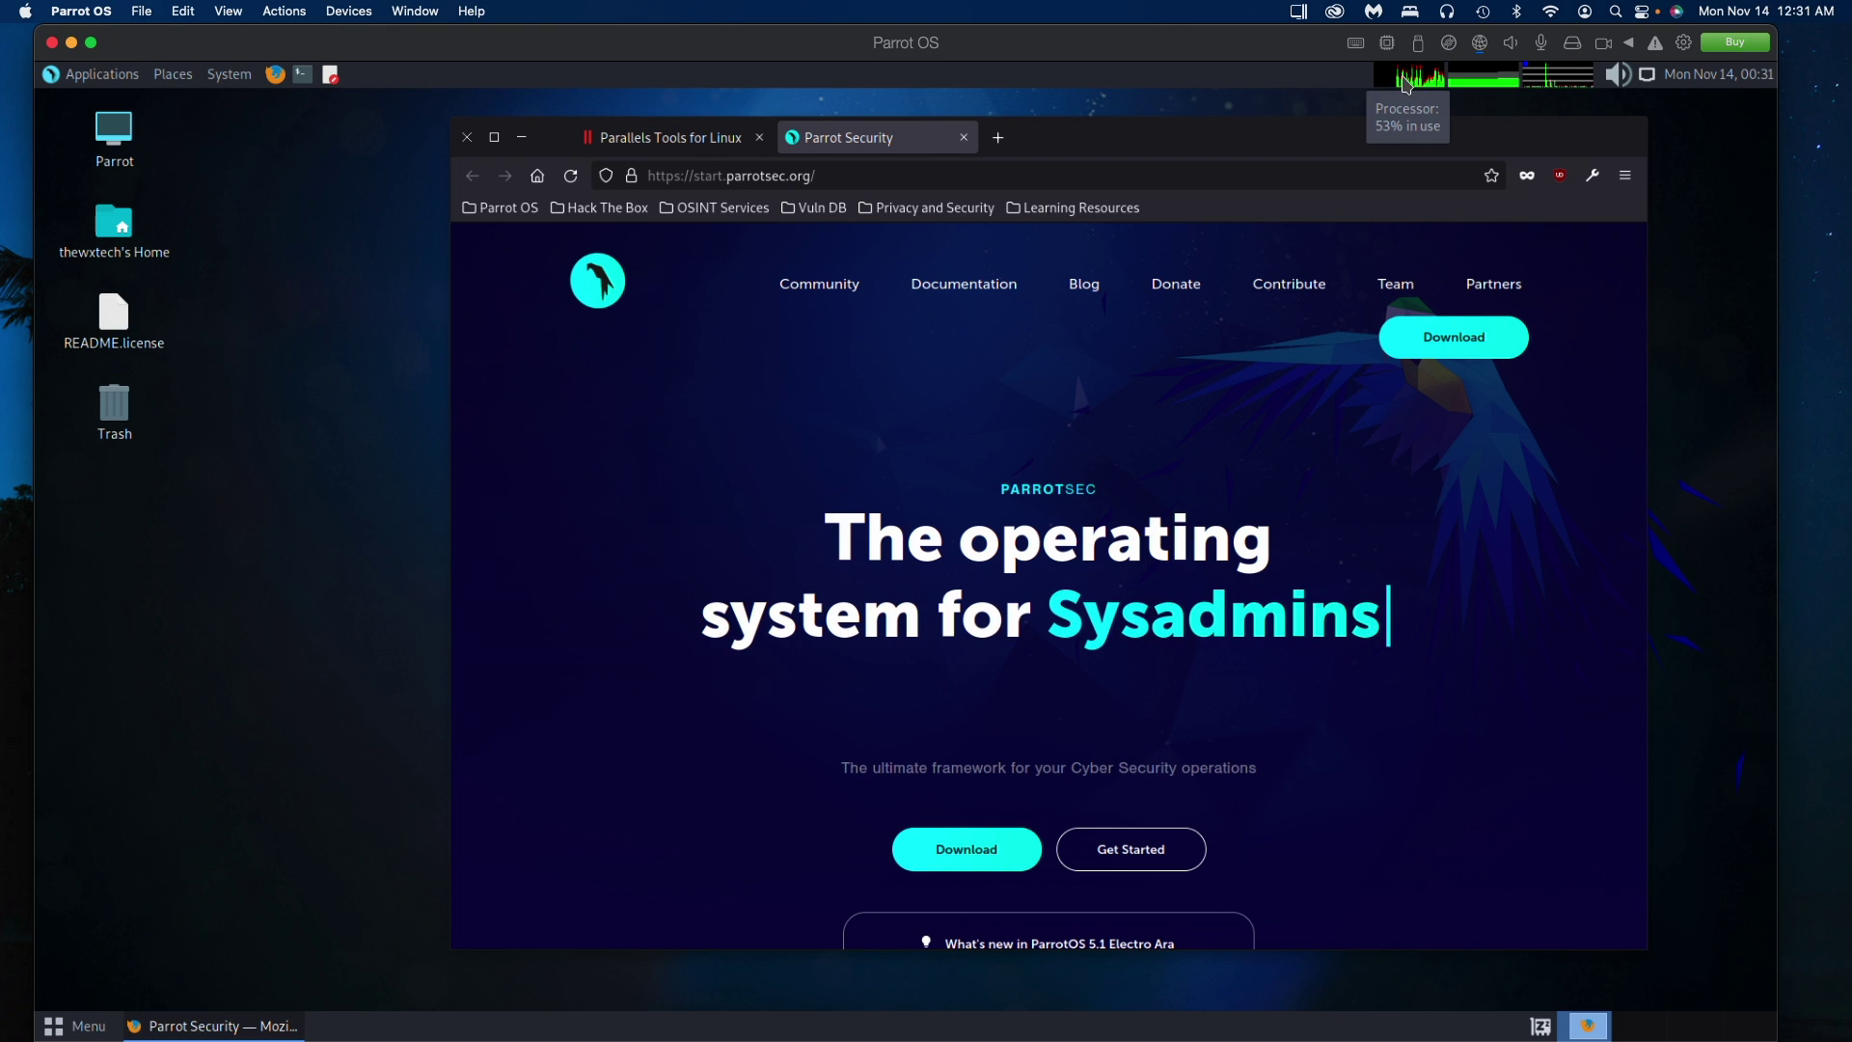
# Step: Minimize Firefox to the taskbar to reveal the Parrot desktop
pyautogui.moveTo(1479, 87)
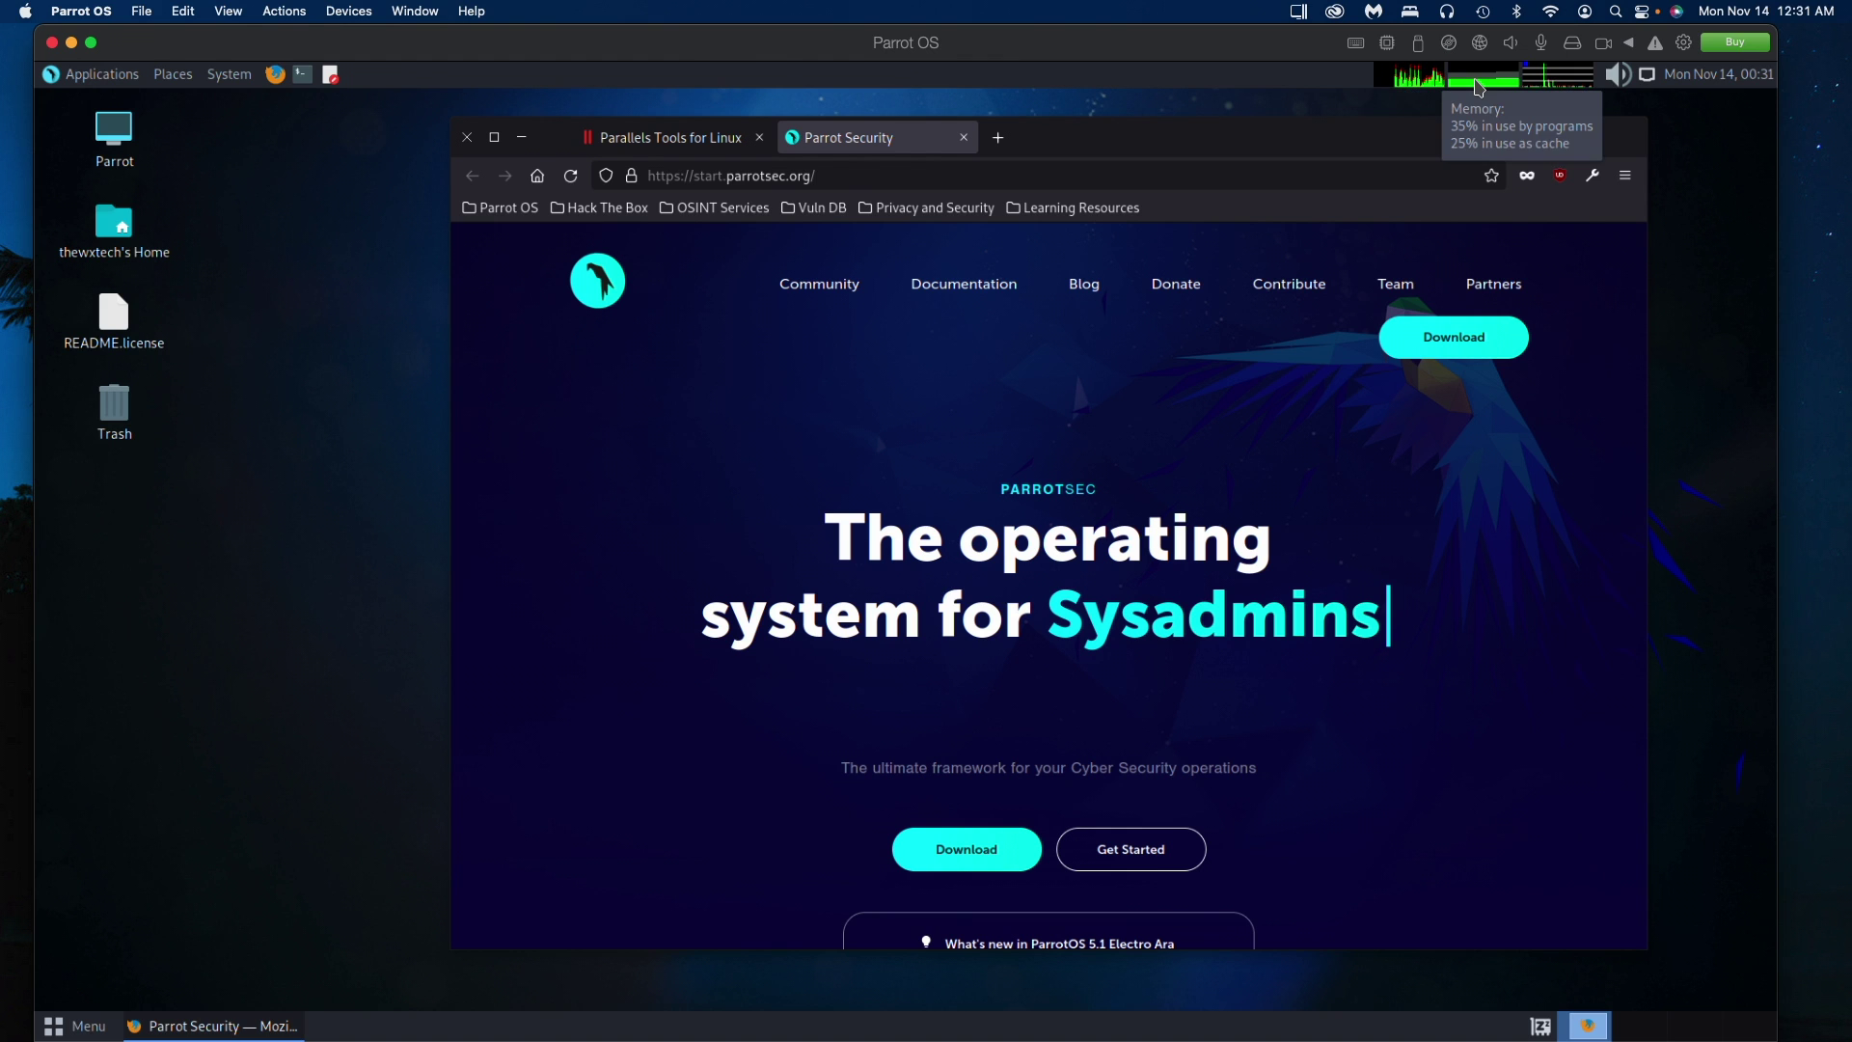
pyautogui.moveTo(1553, 85)
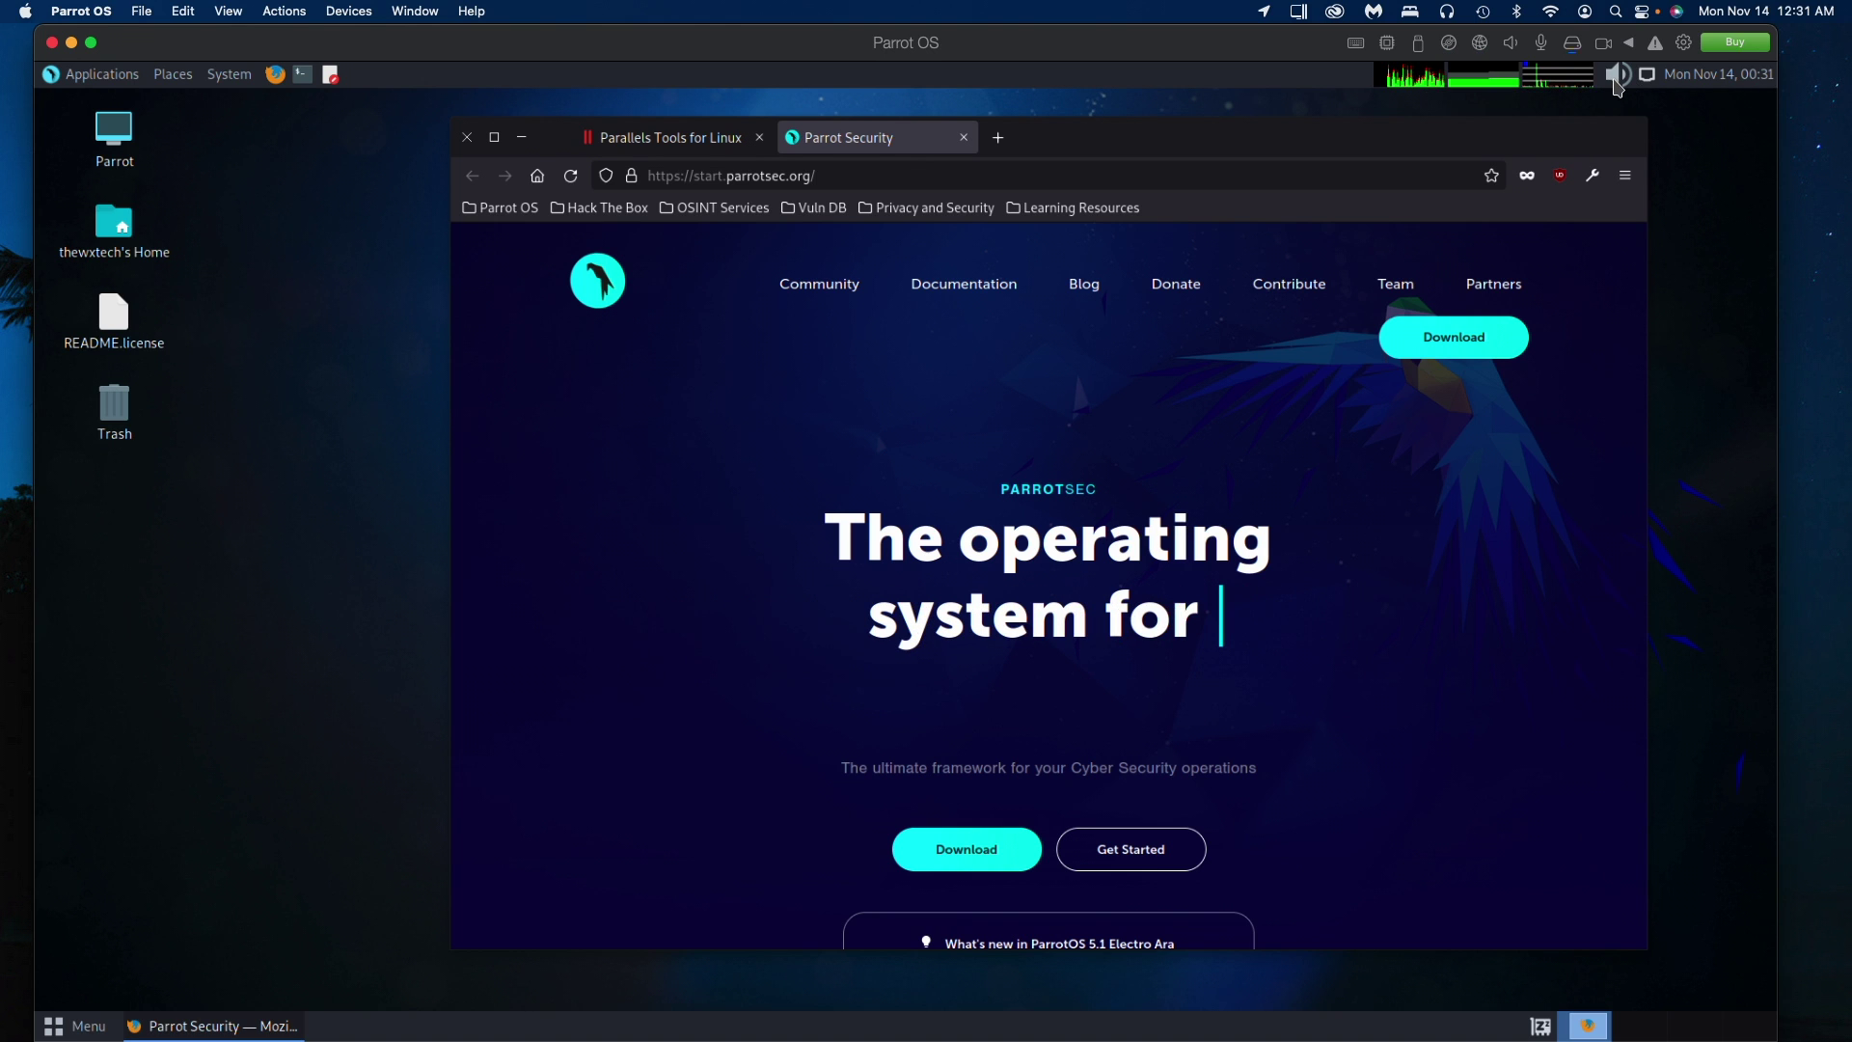
pyautogui.click(173, 1028)
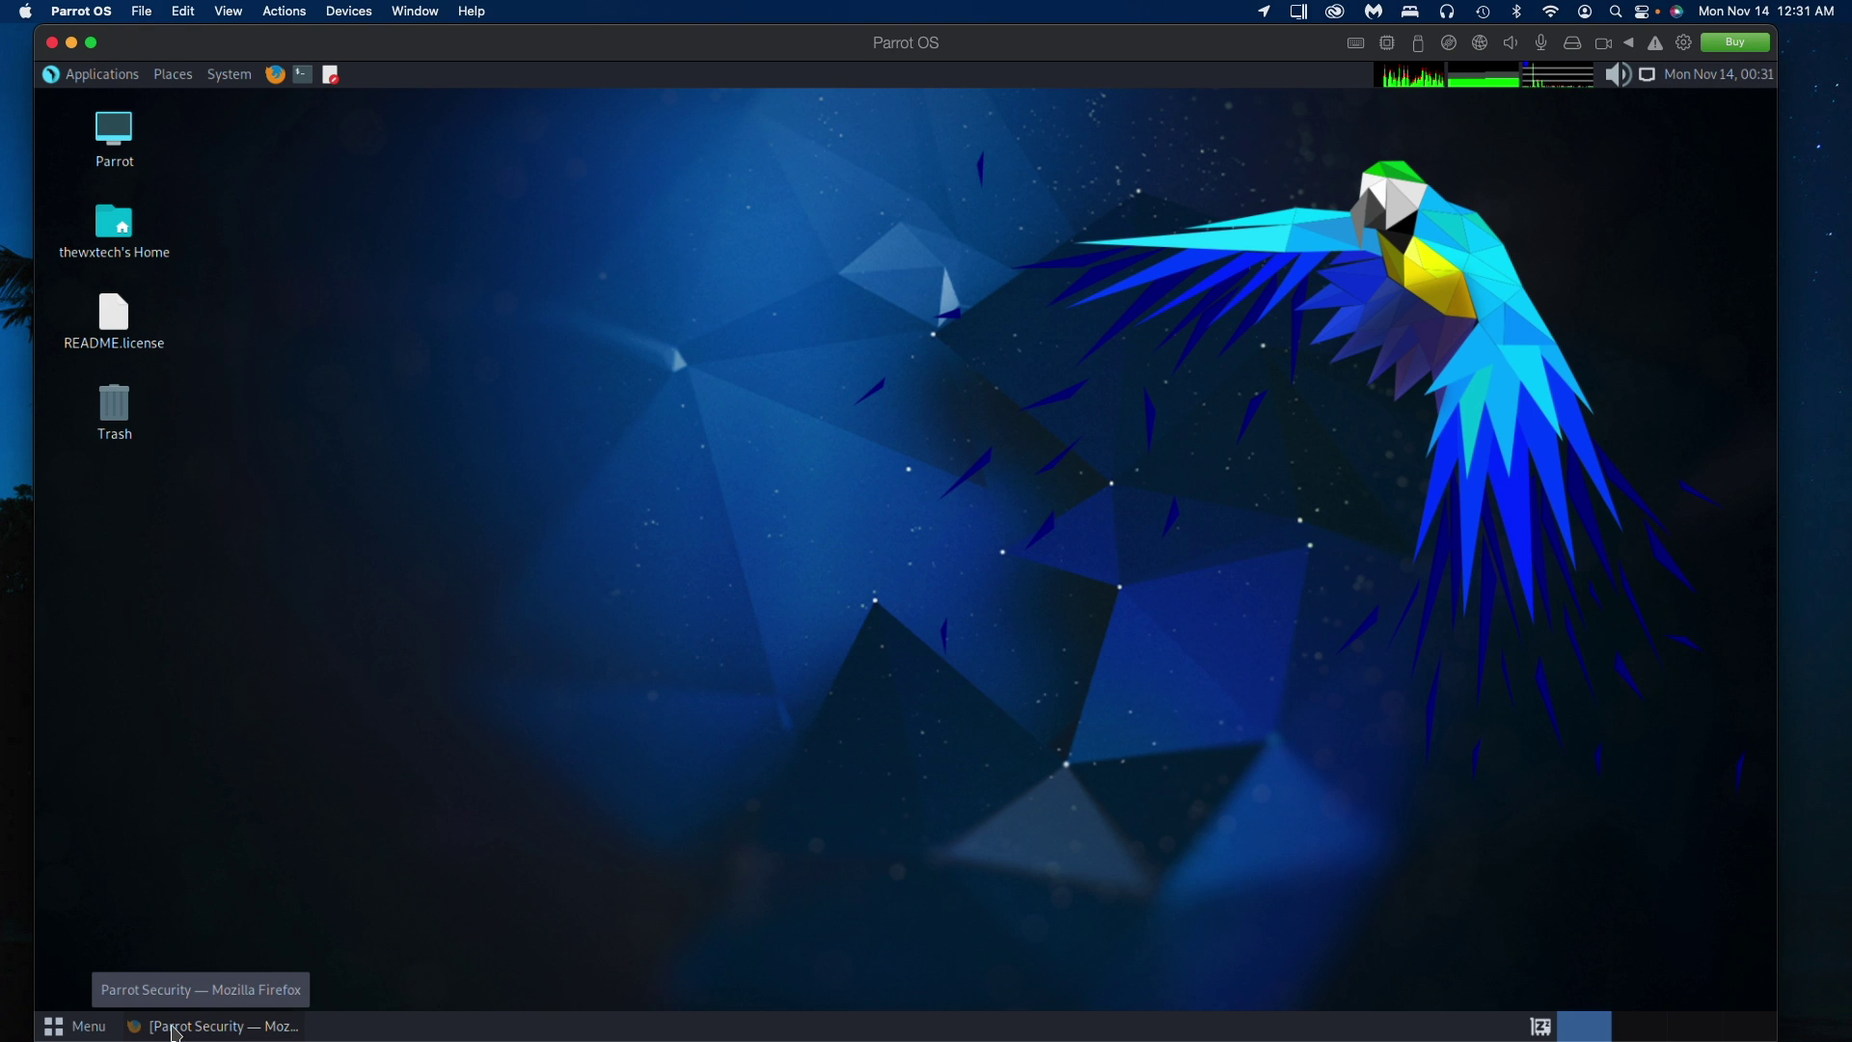
pyautogui.click(176, 1029)
pyautogui.click(176, 1028)
pyautogui.click(75, 1032)
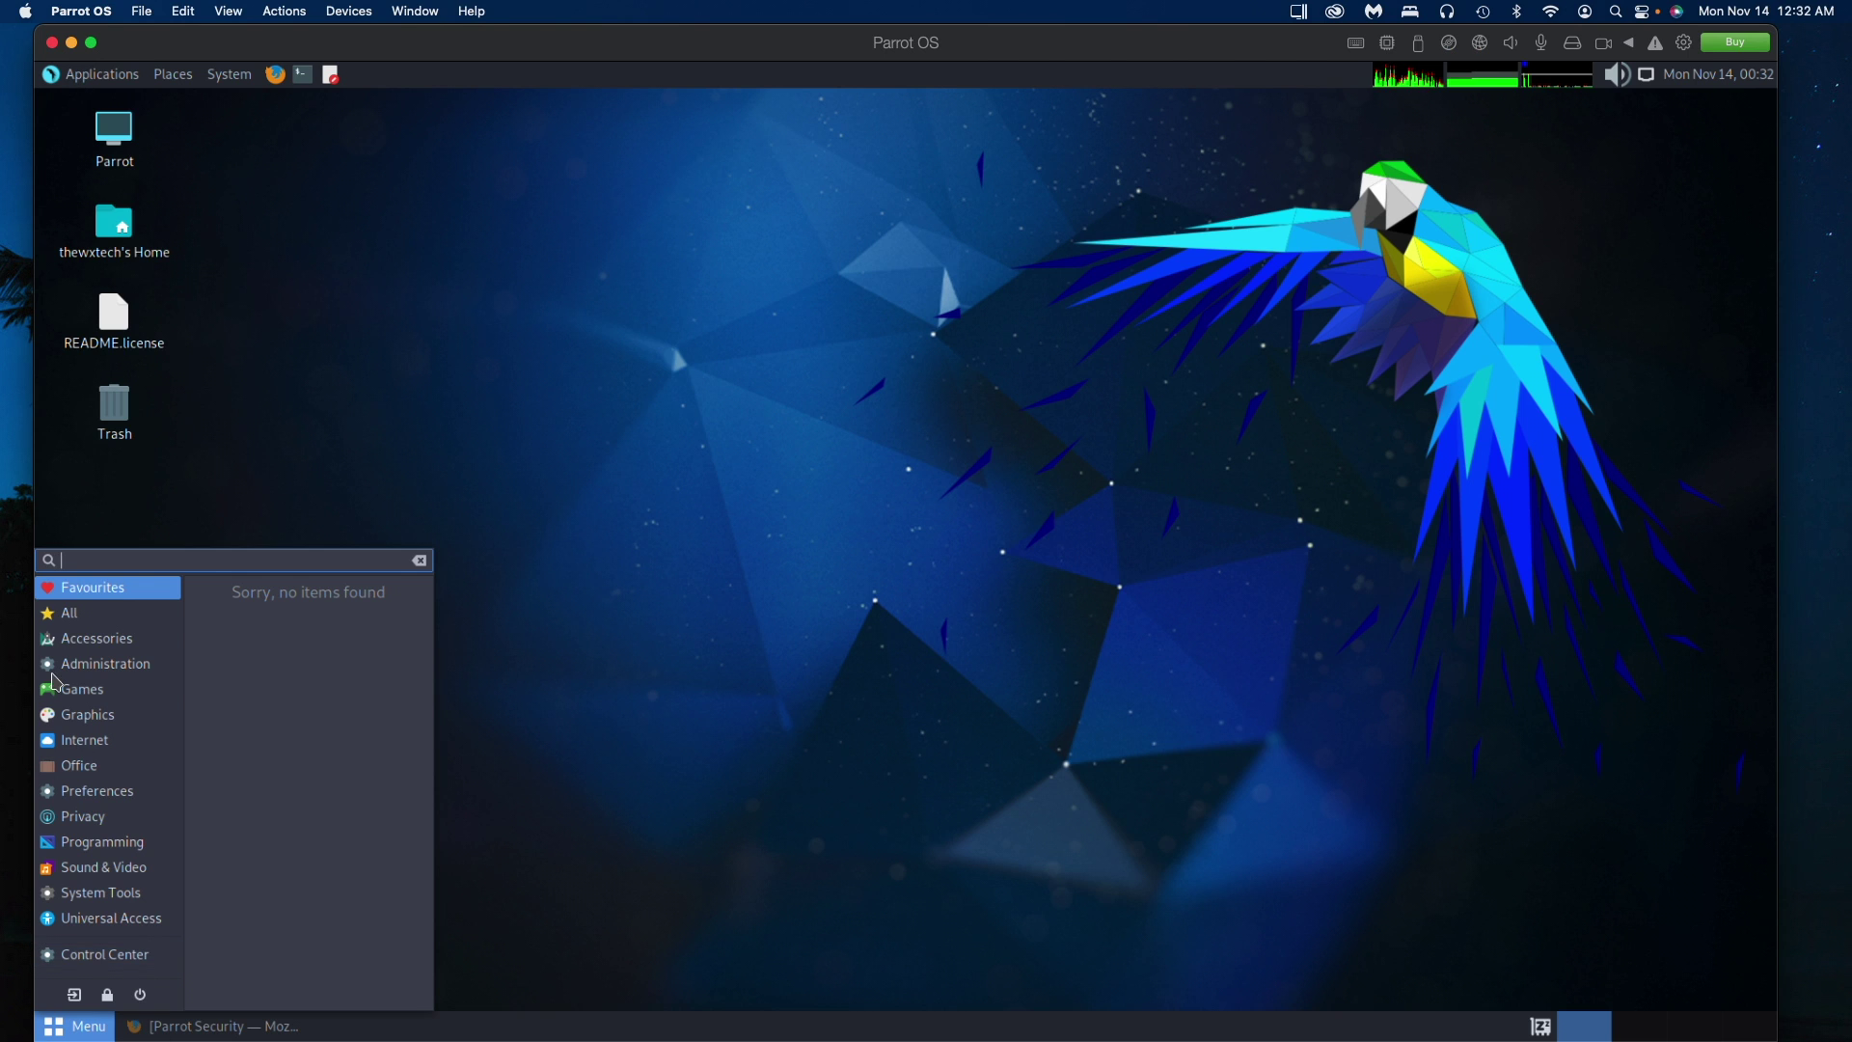
pyautogui.click(70, 616)
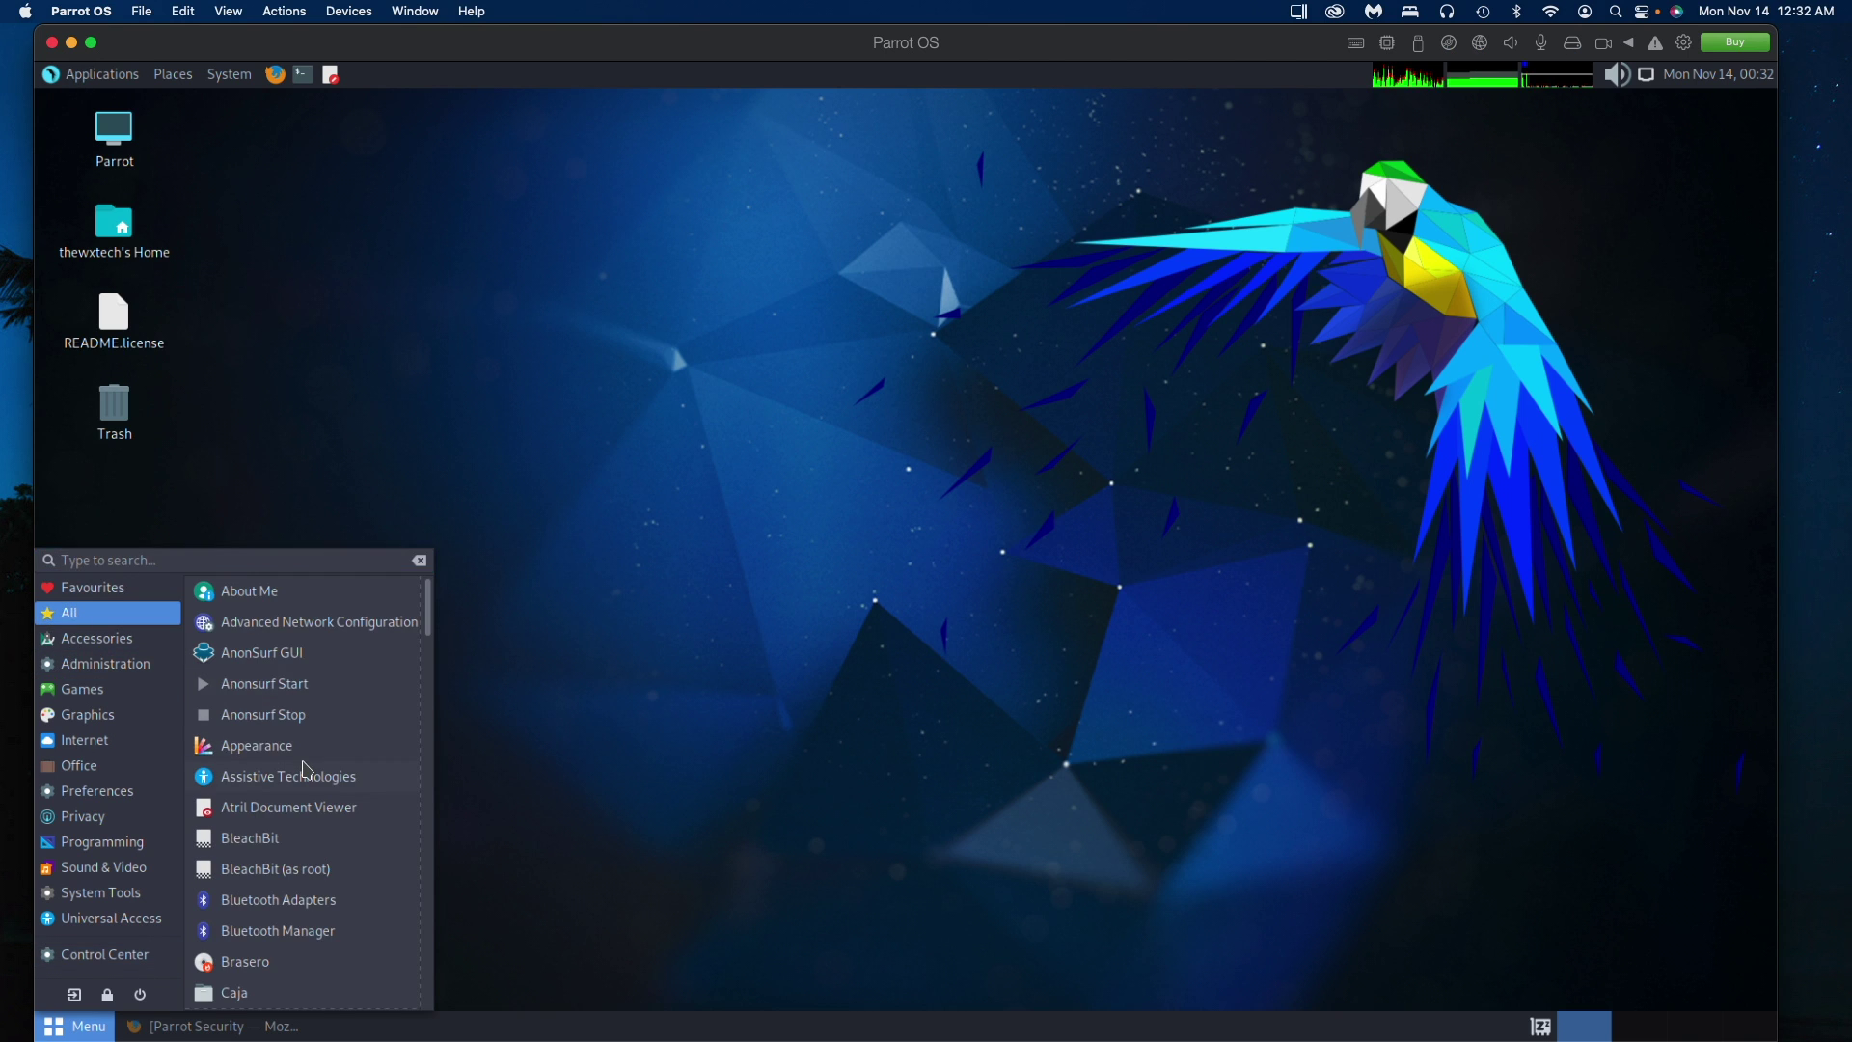
pyautogui.scroll(-5, 314, 851)
pyautogui.scroll(-2, 315, 851)
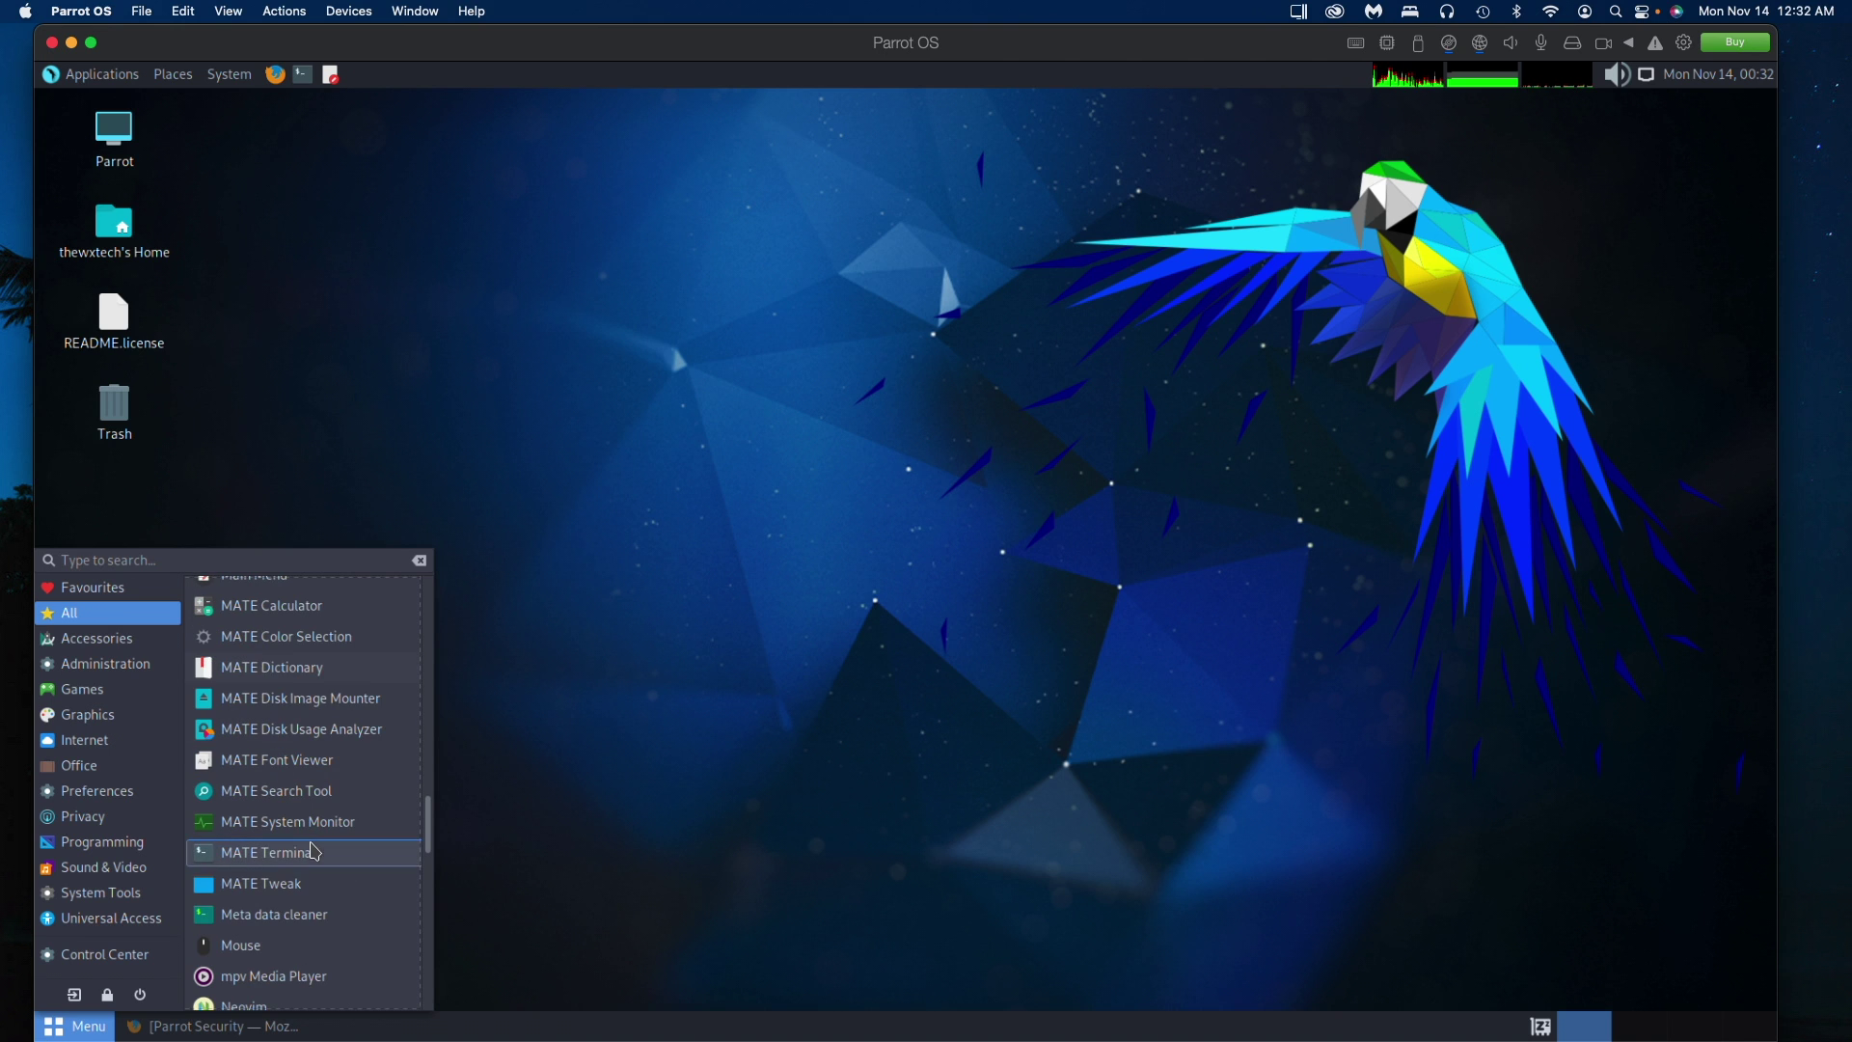
pyautogui.scroll(-4, 324, 823)
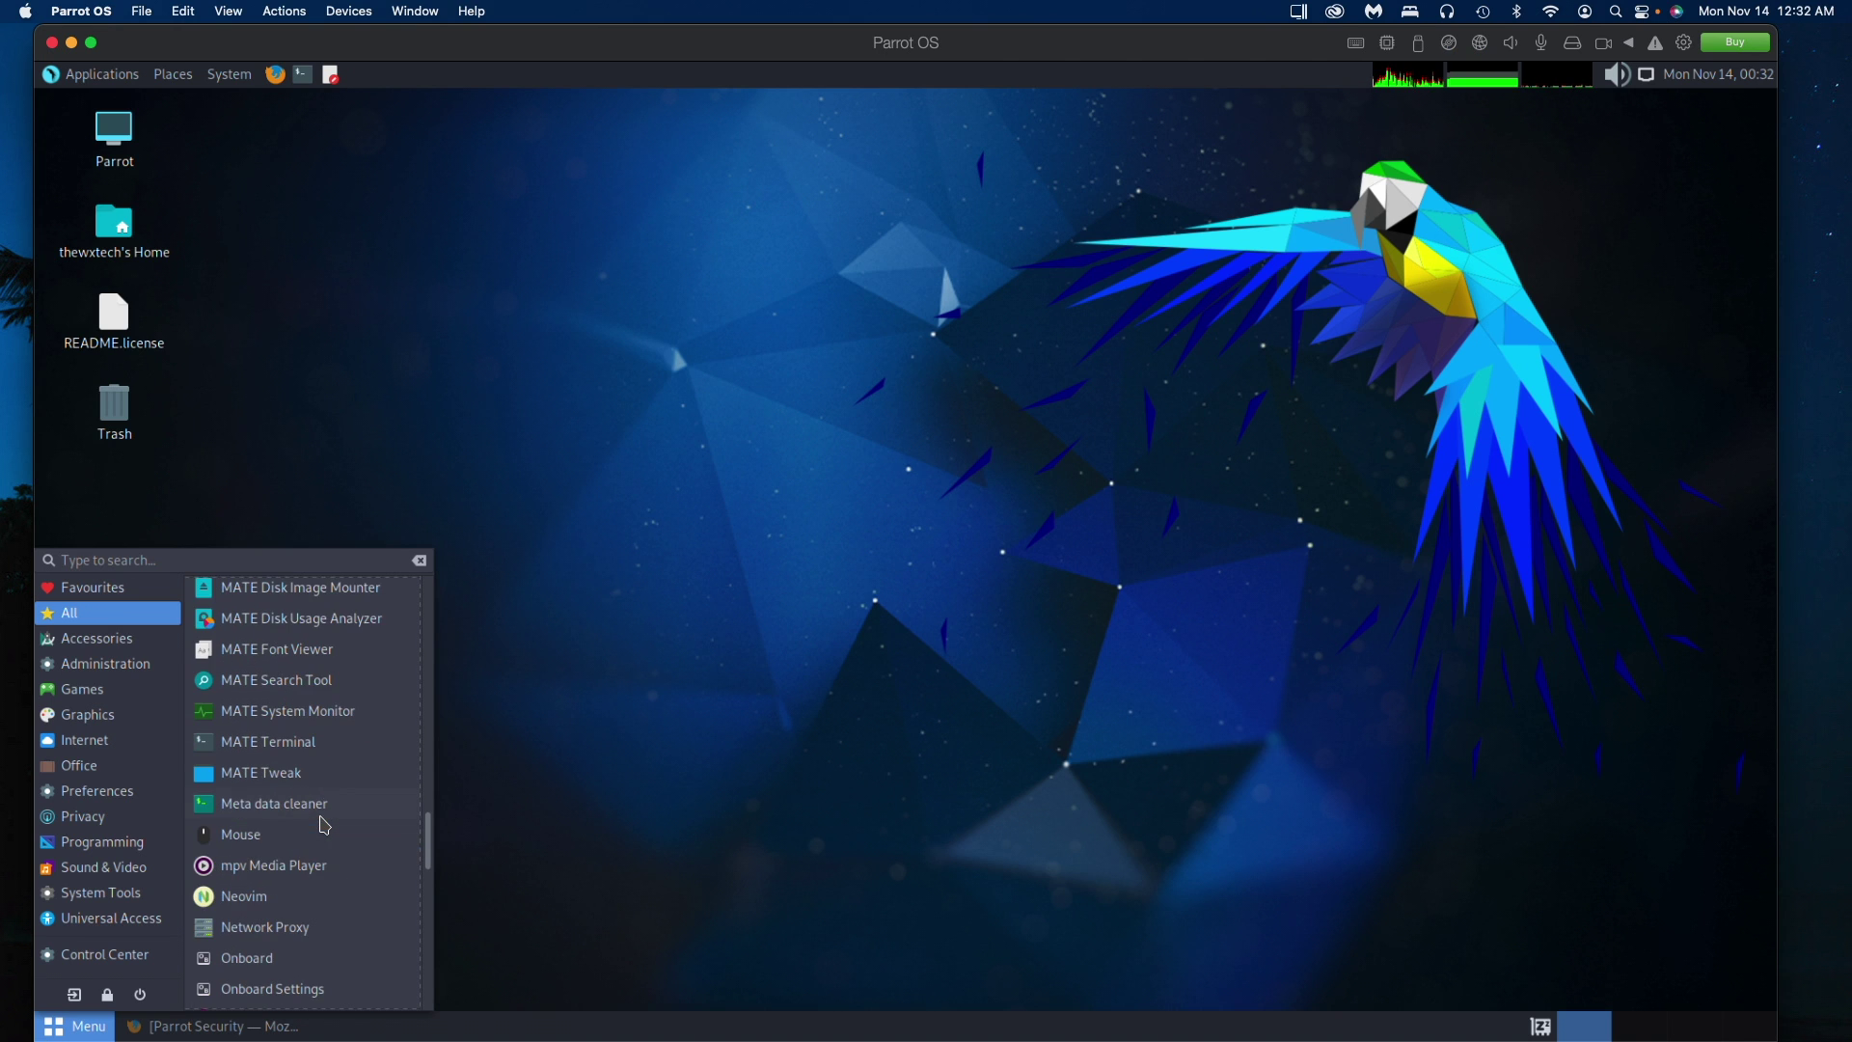
pyautogui.scroll(-2, 324, 823)
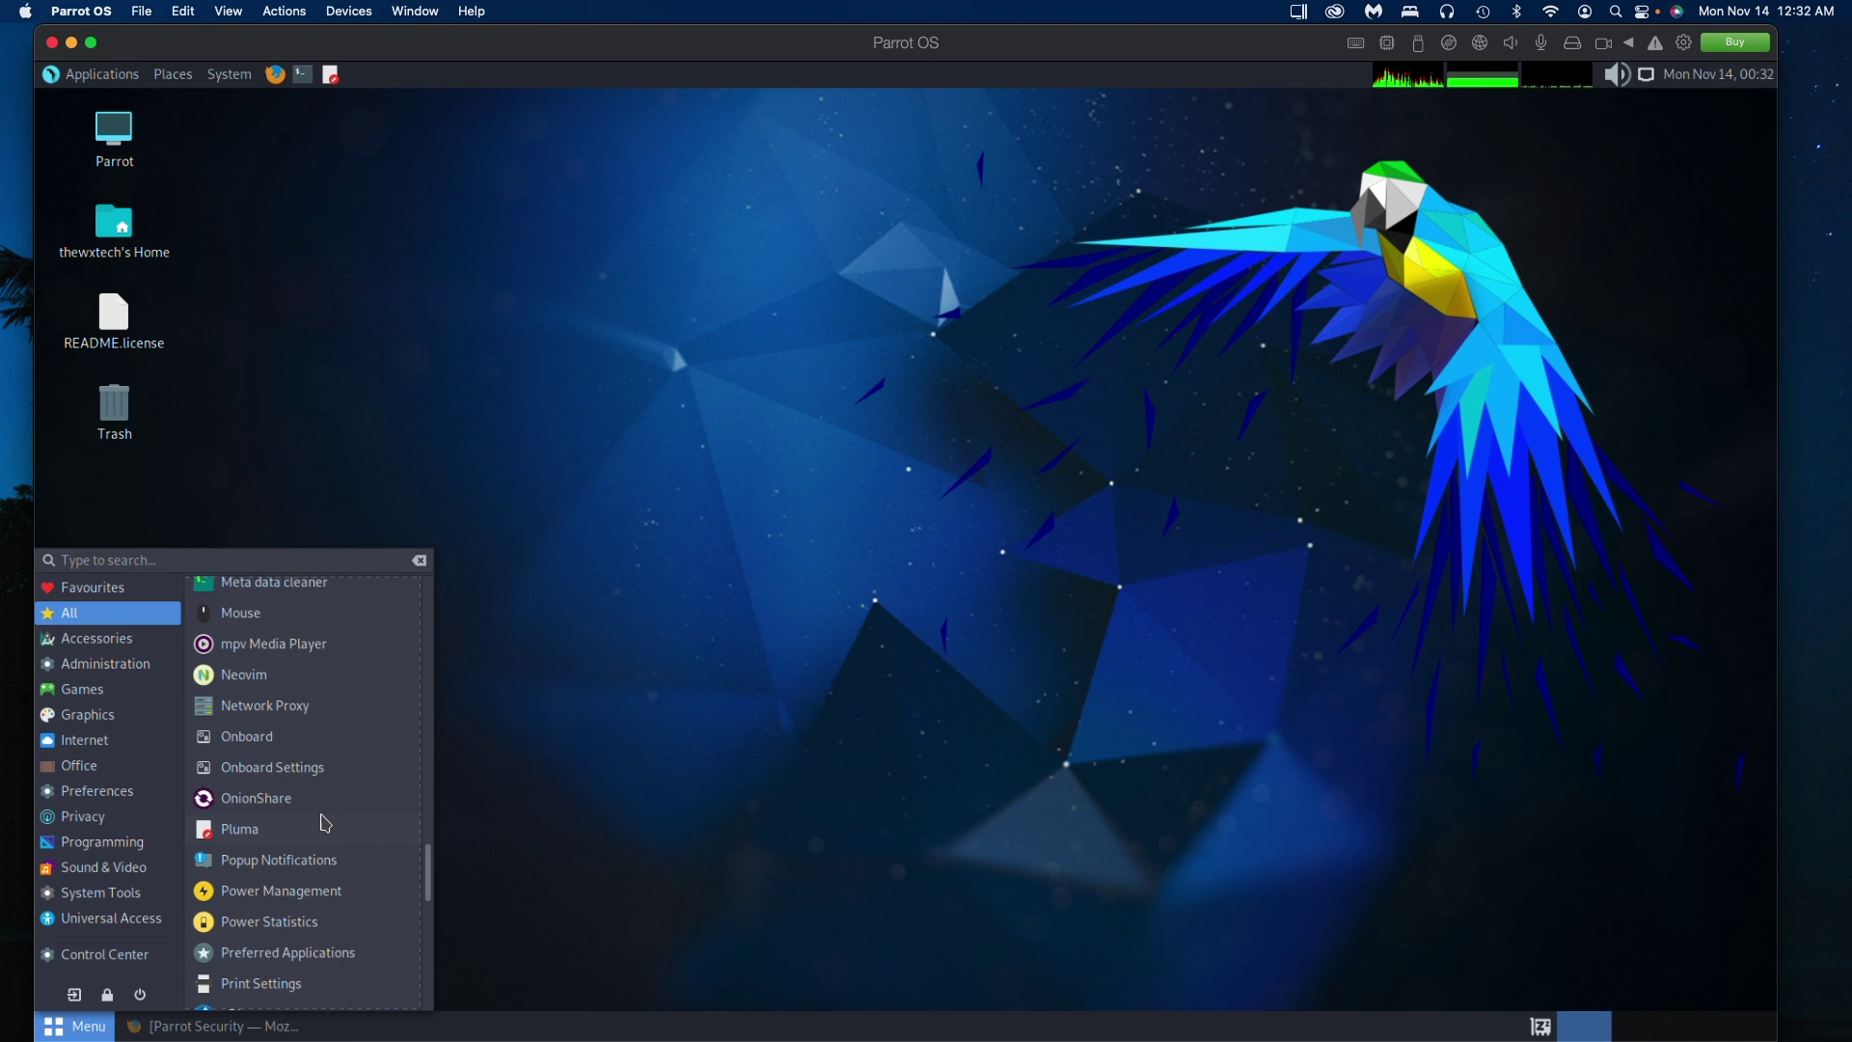
pyautogui.scroll(-2, 325, 822)
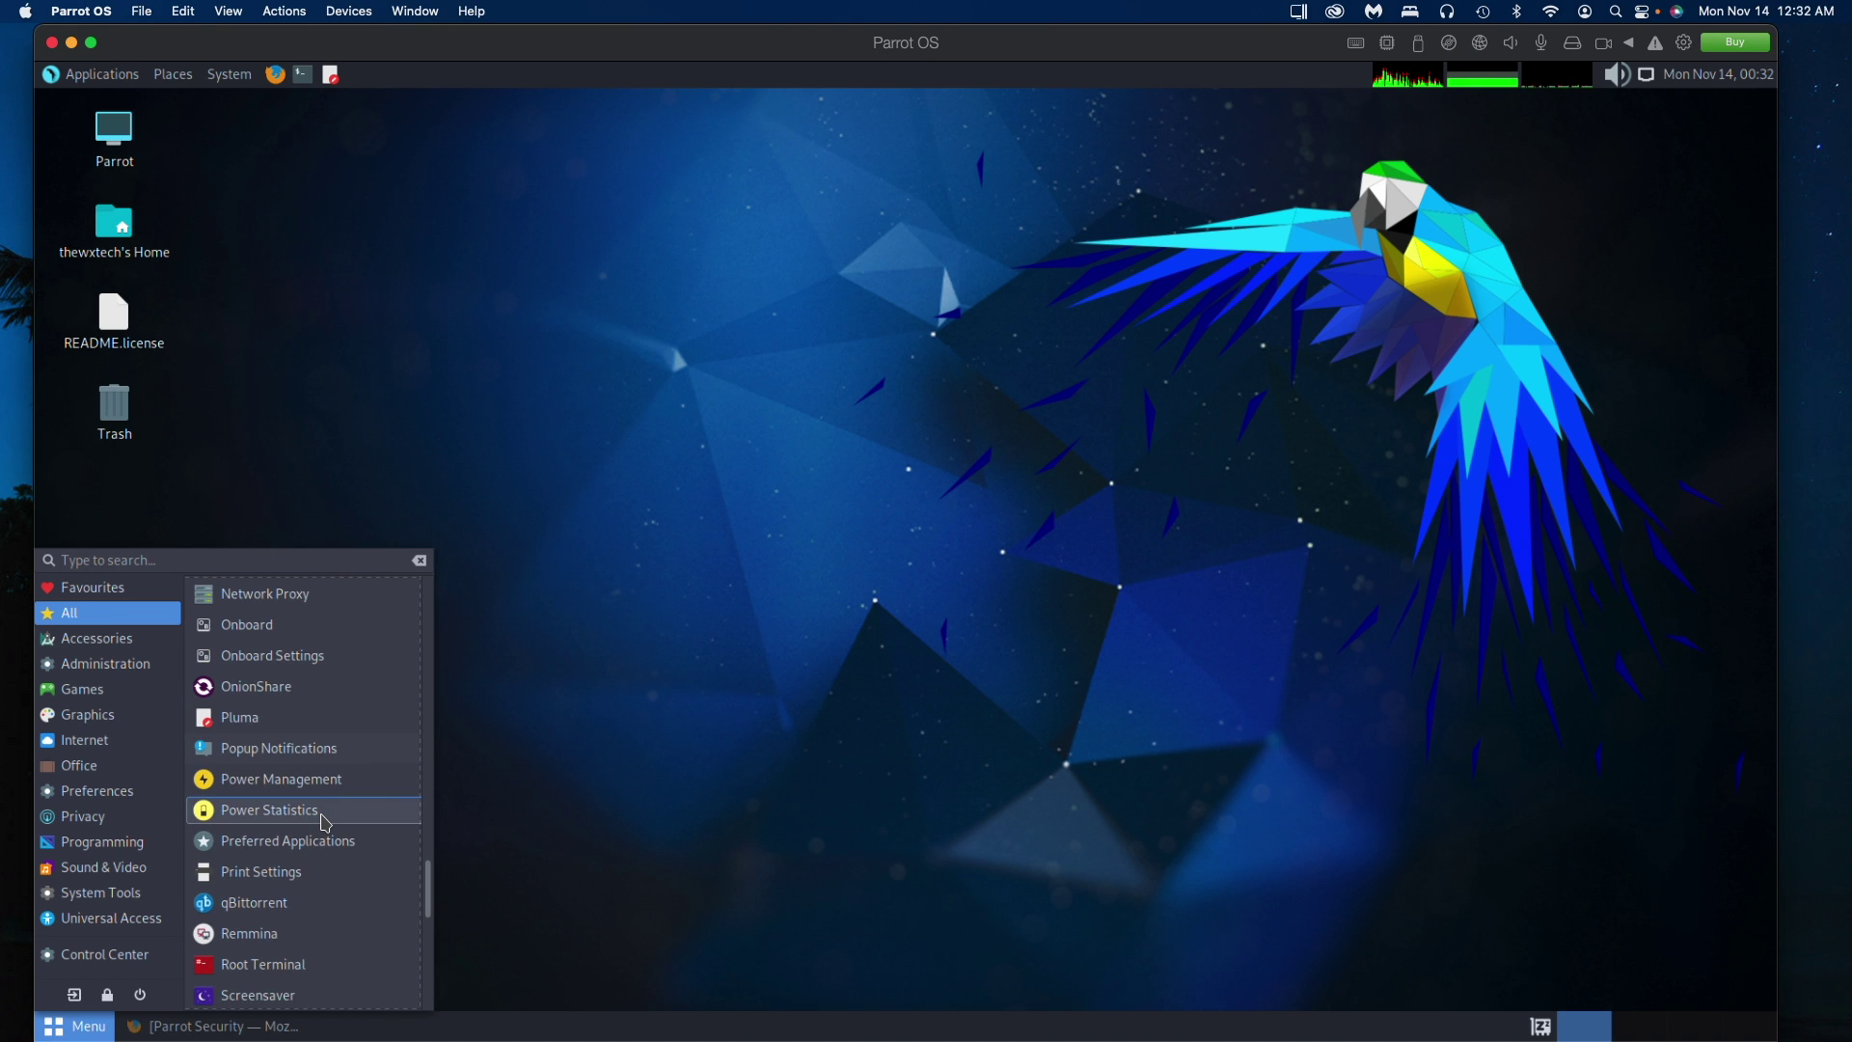
pyautogui.scroll(-3, 325, 823)
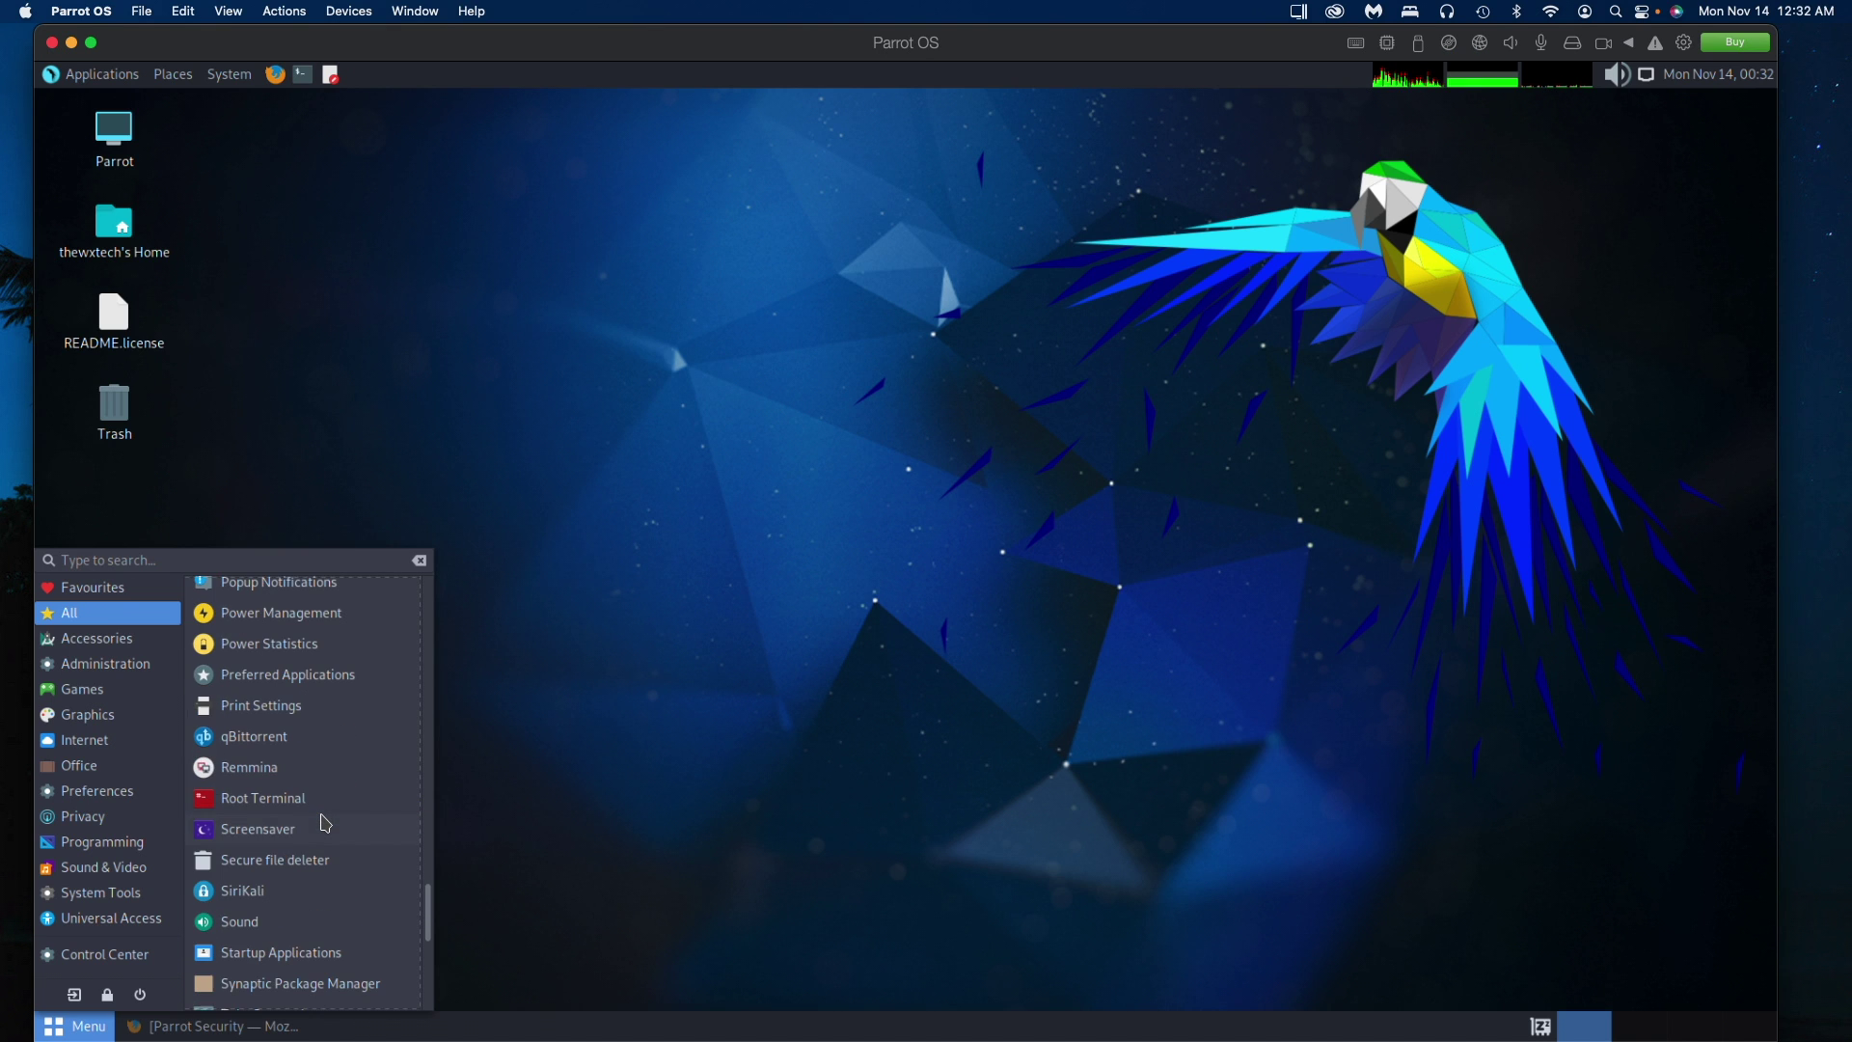
pyautogui.scroll(-6, 325, 823)
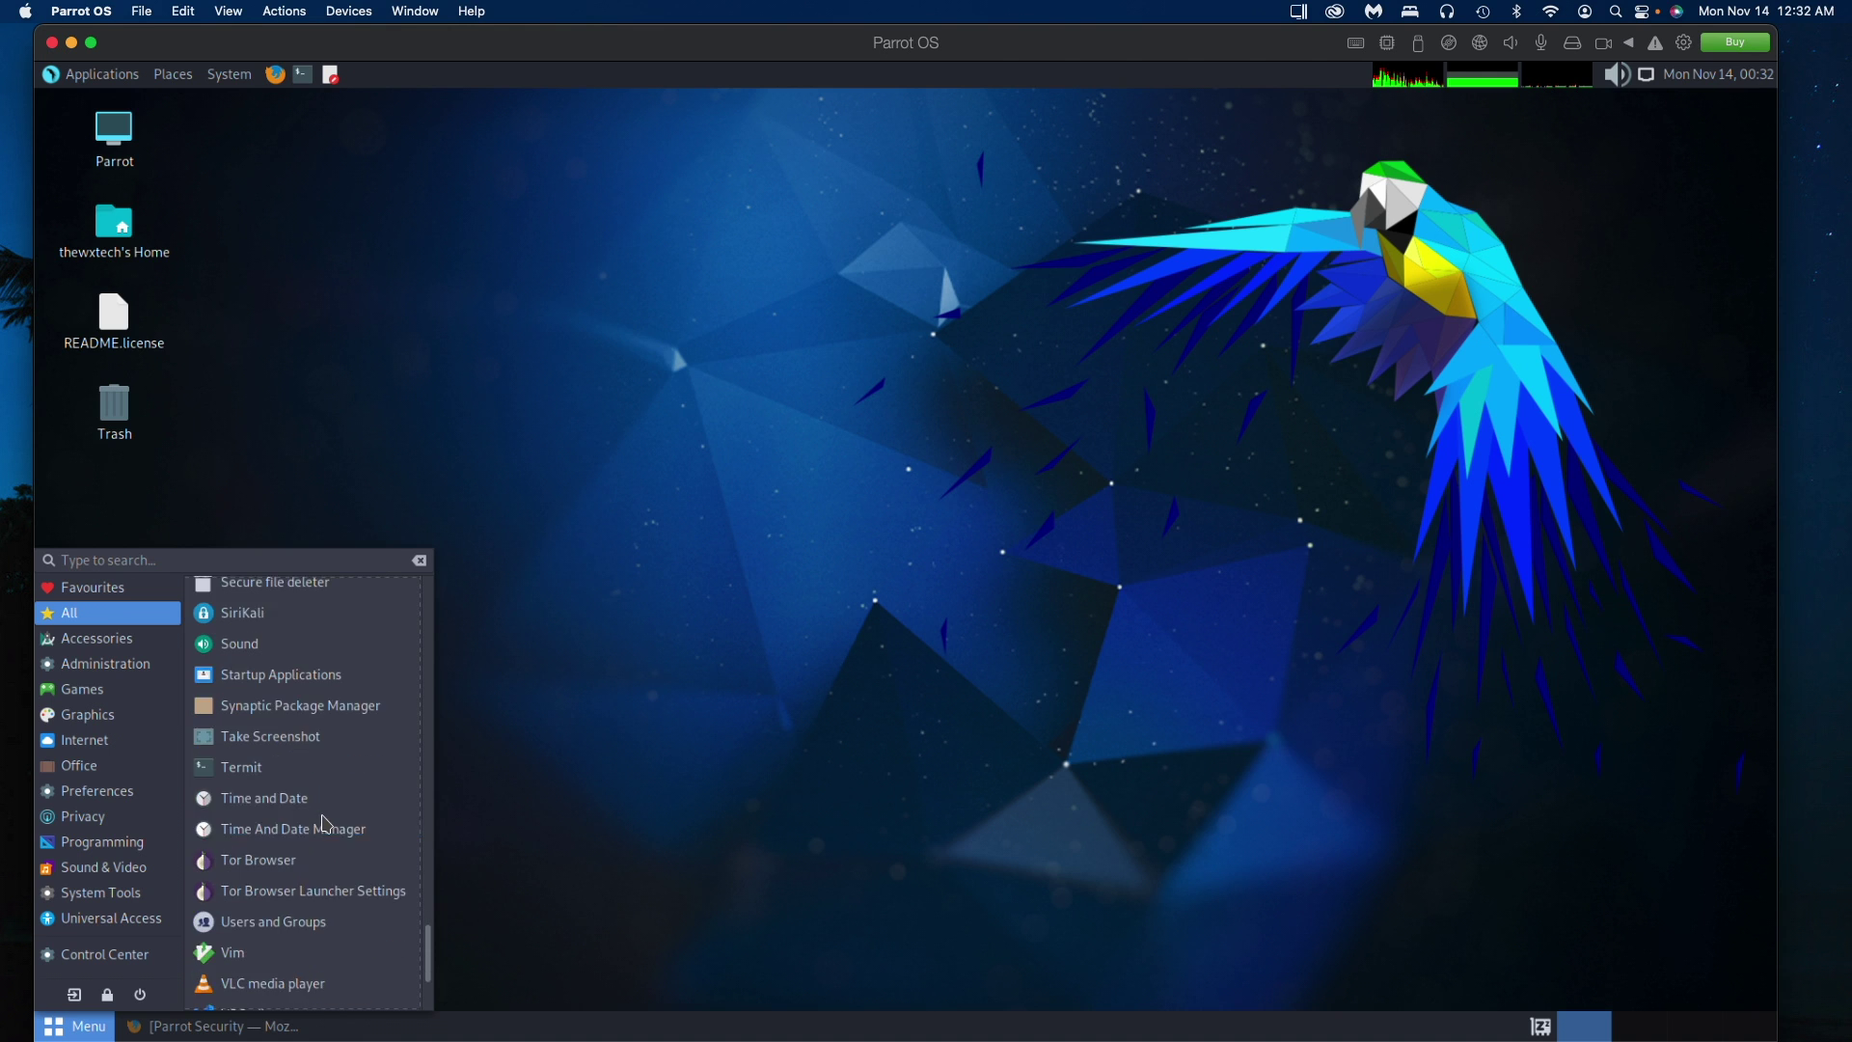
pyautogui.scroll(-2, 341, 886)
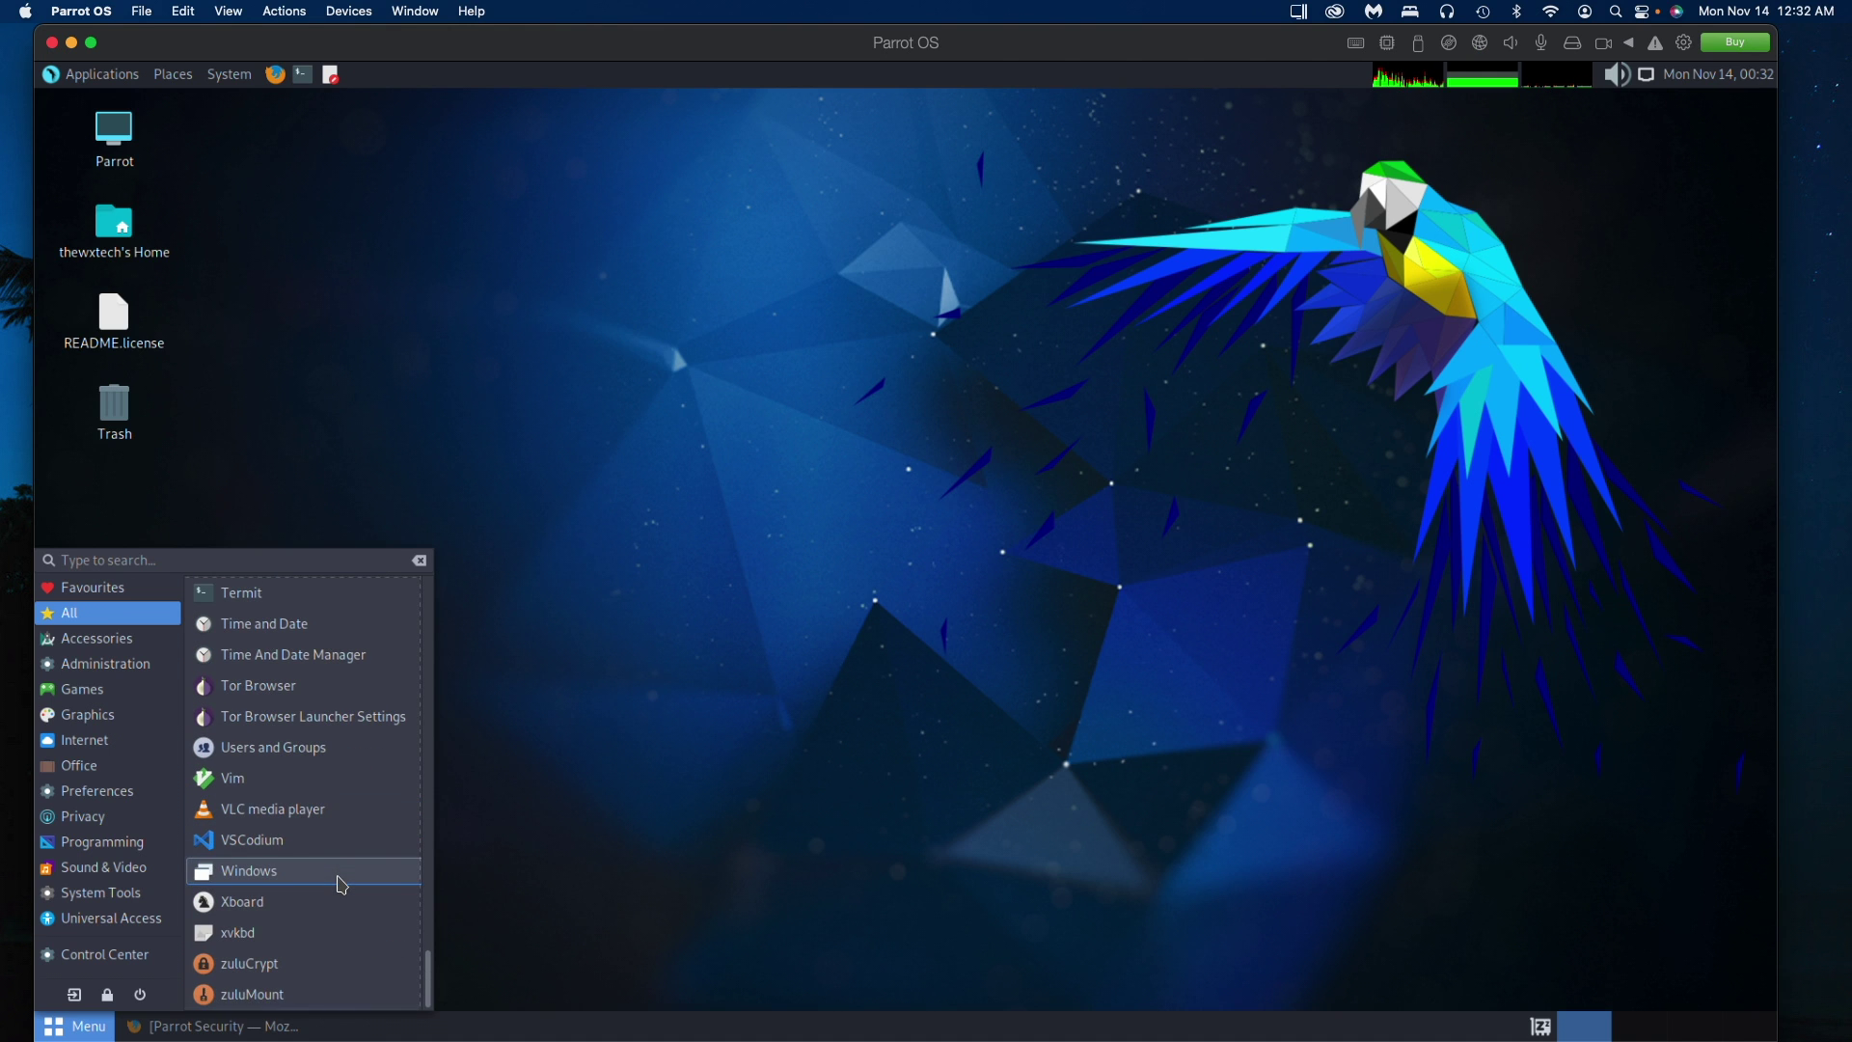
pyautogui.press('Escape')
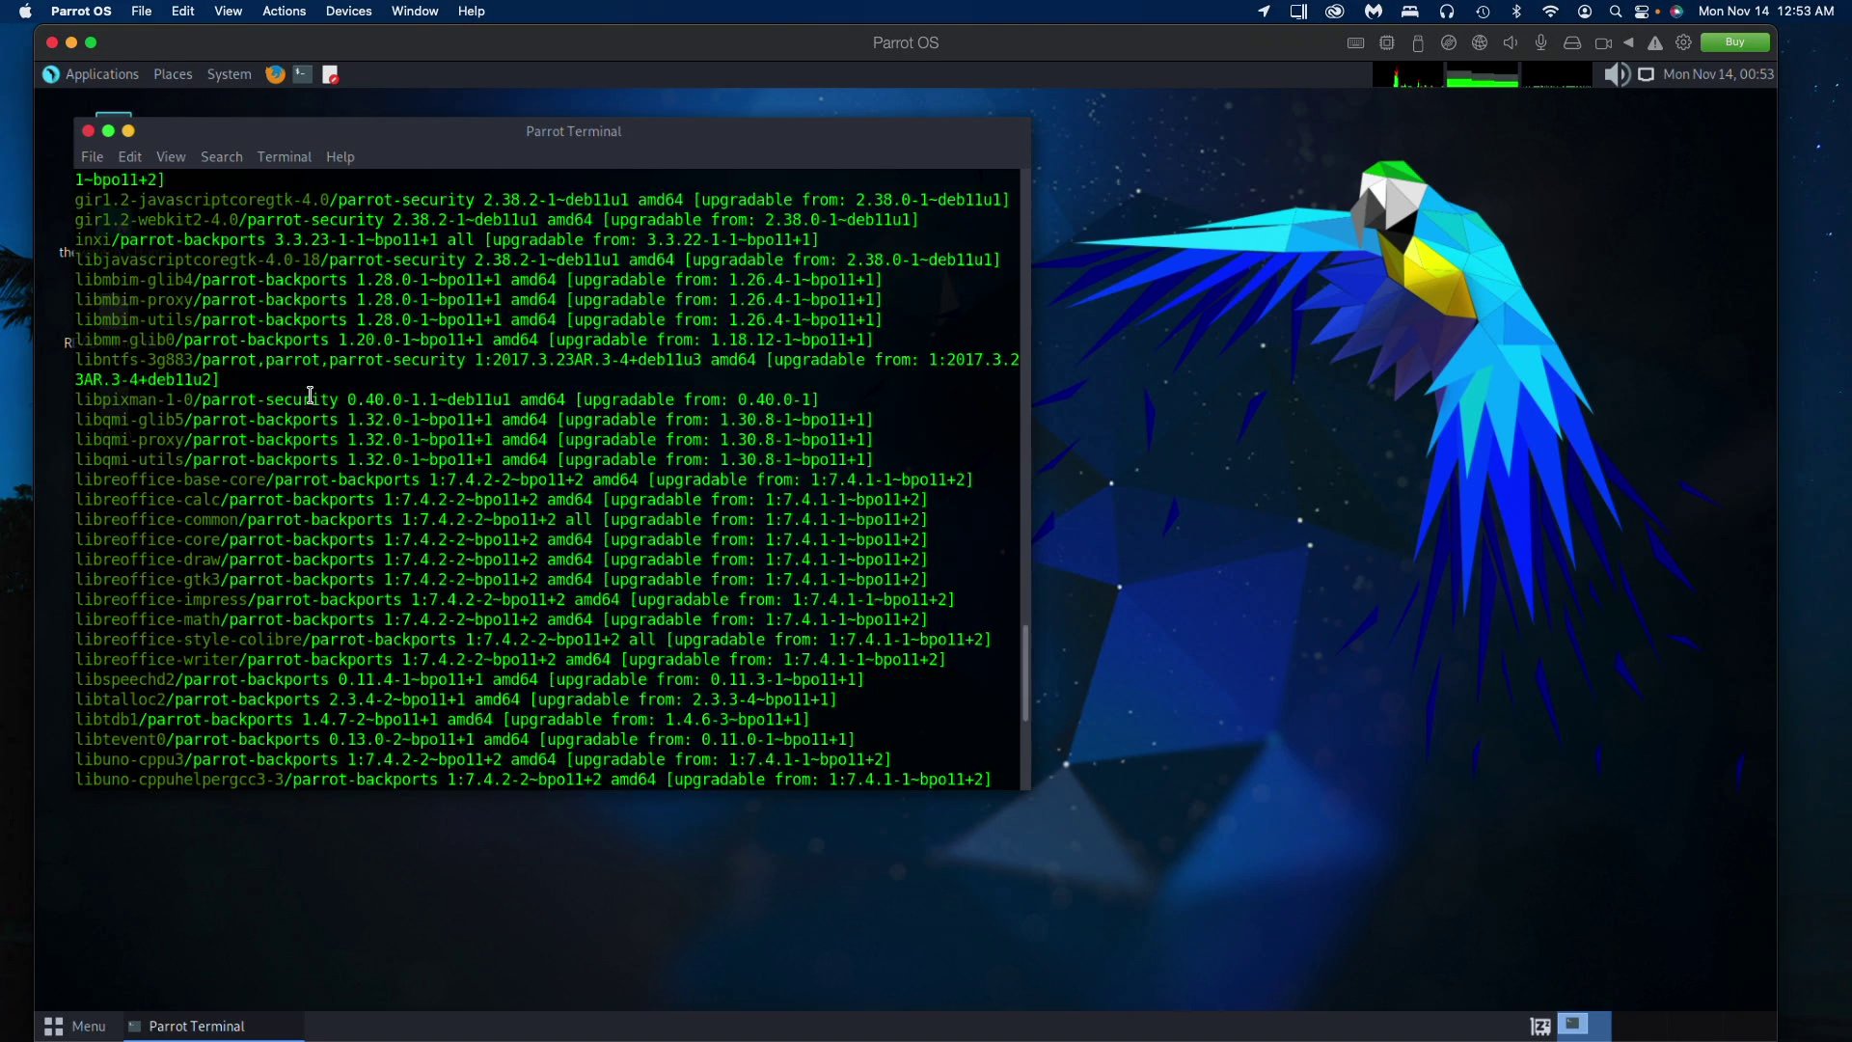
# Step: Run sudo apt upgrade in the terminal and answer y to start downloading the 51 packages
pyautogui.write('sudo get upgrade')
pyautogui.press('Return')
pyautogui.write('sudo ')
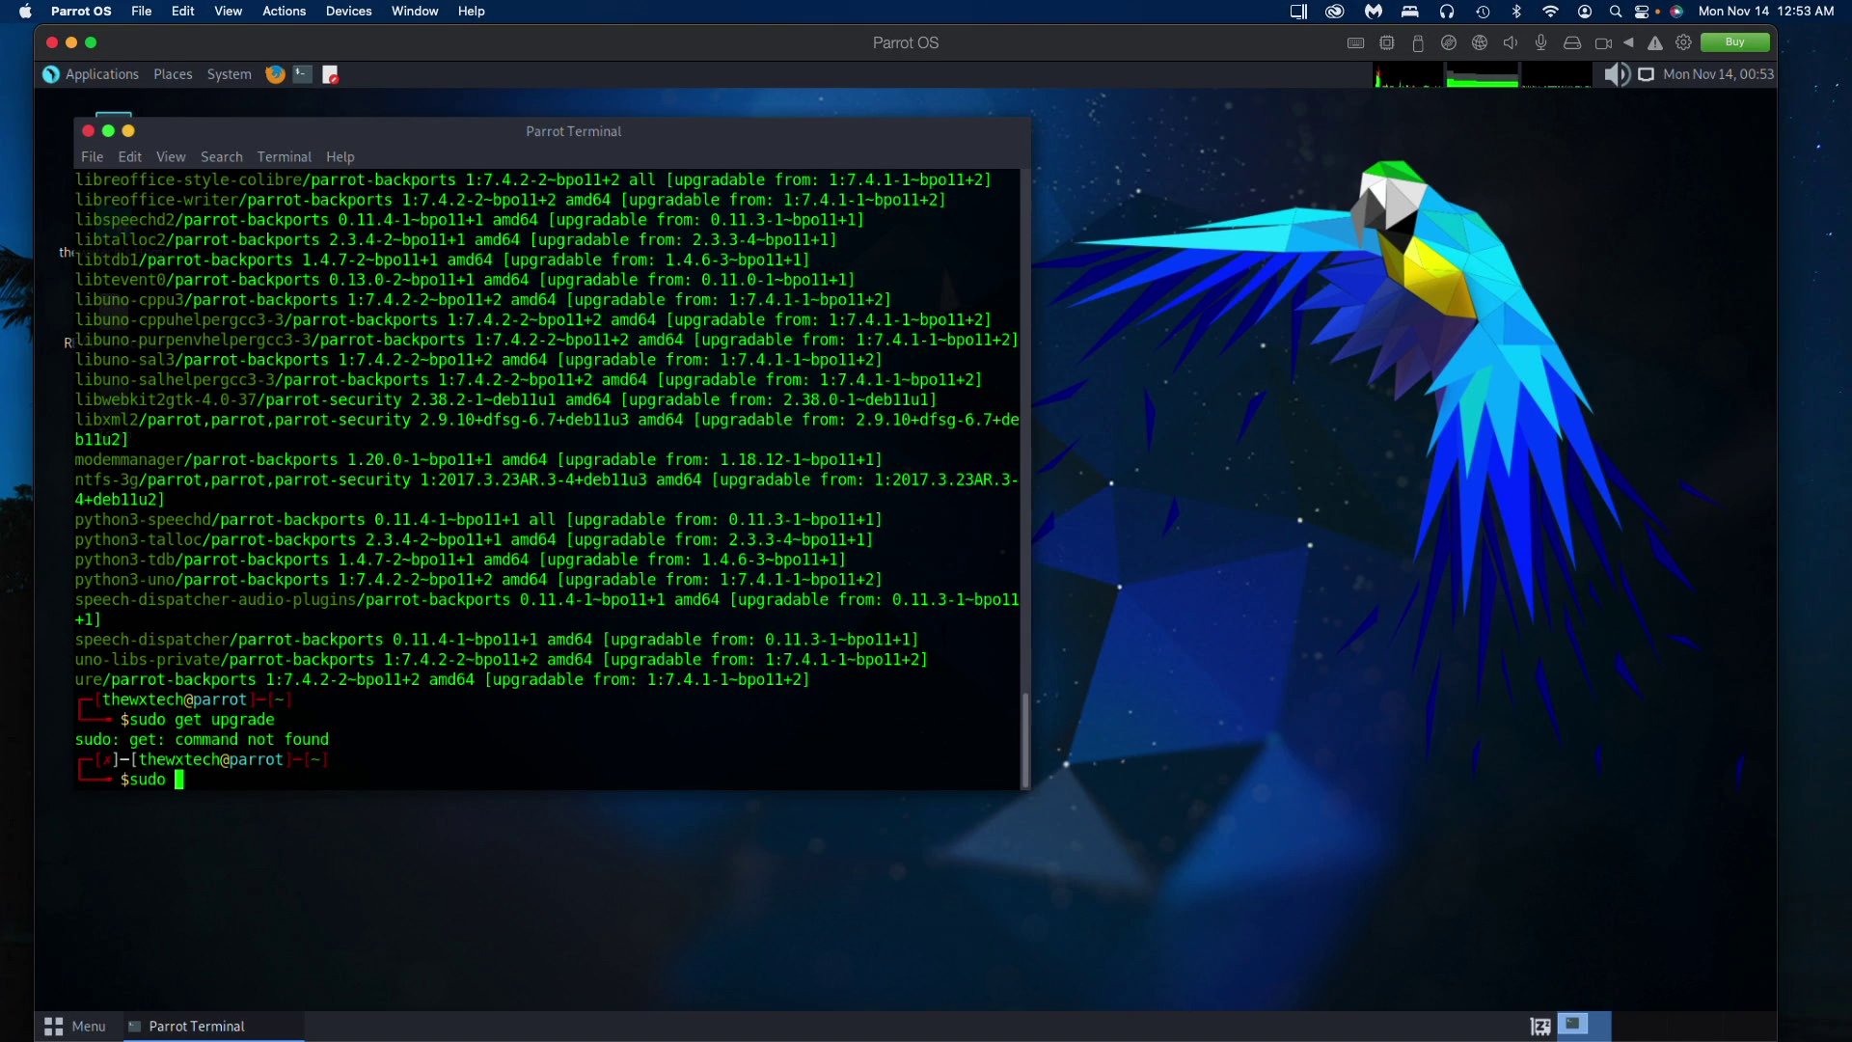
pyautogui.write('apt updat')
pyautogui.write('de')
pyautogui.press('Return')
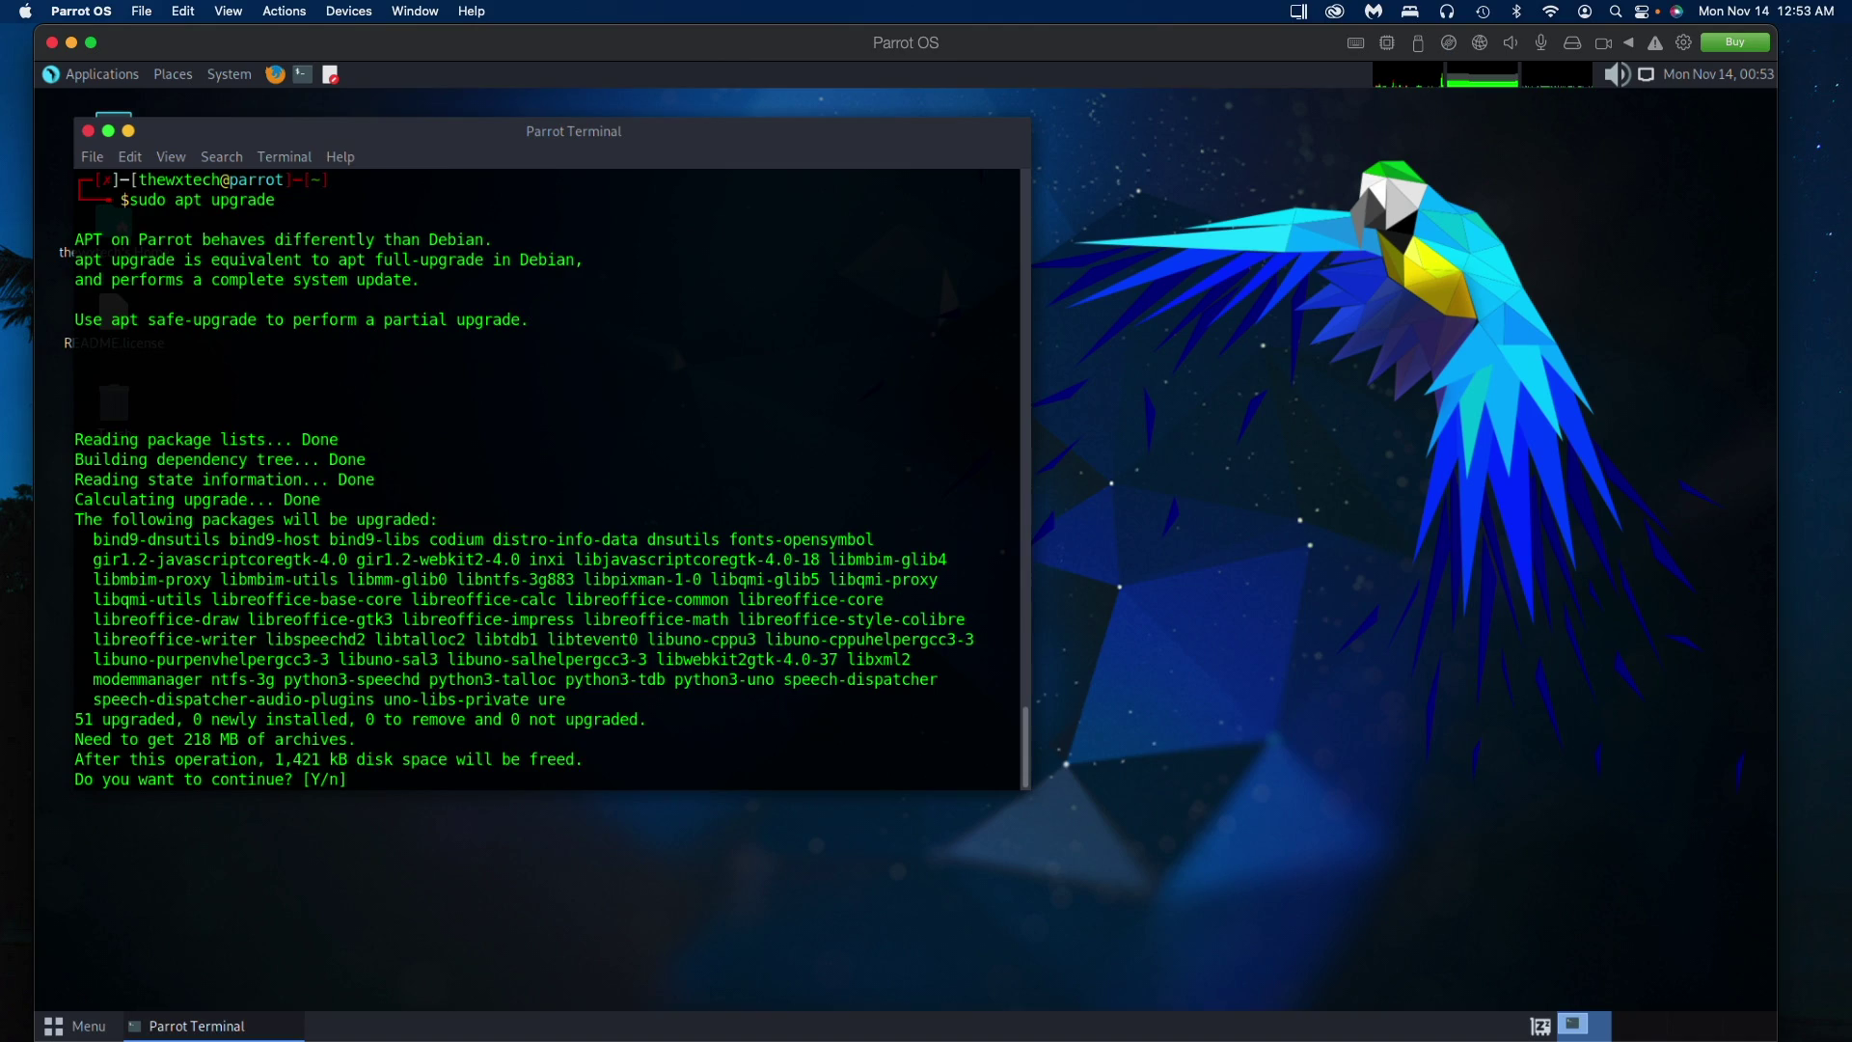
pyautogui.write('y')
pyautogui.press('Return')
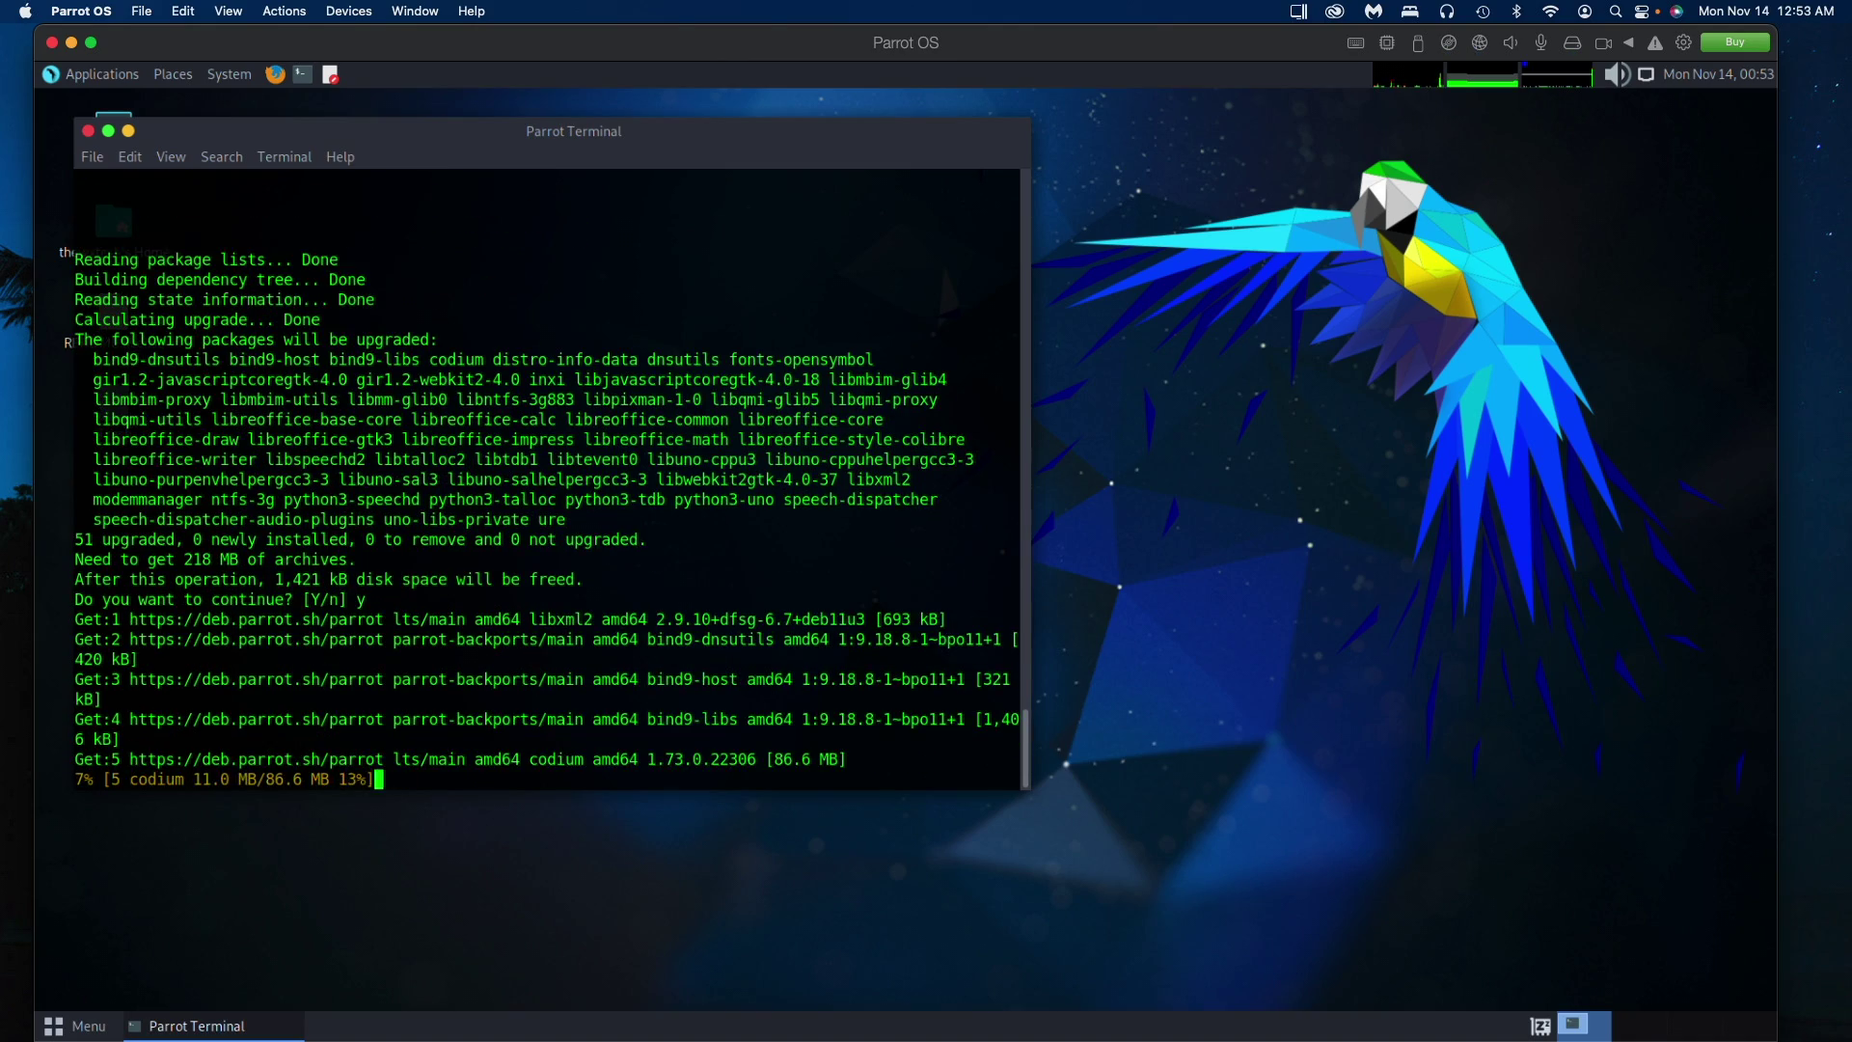